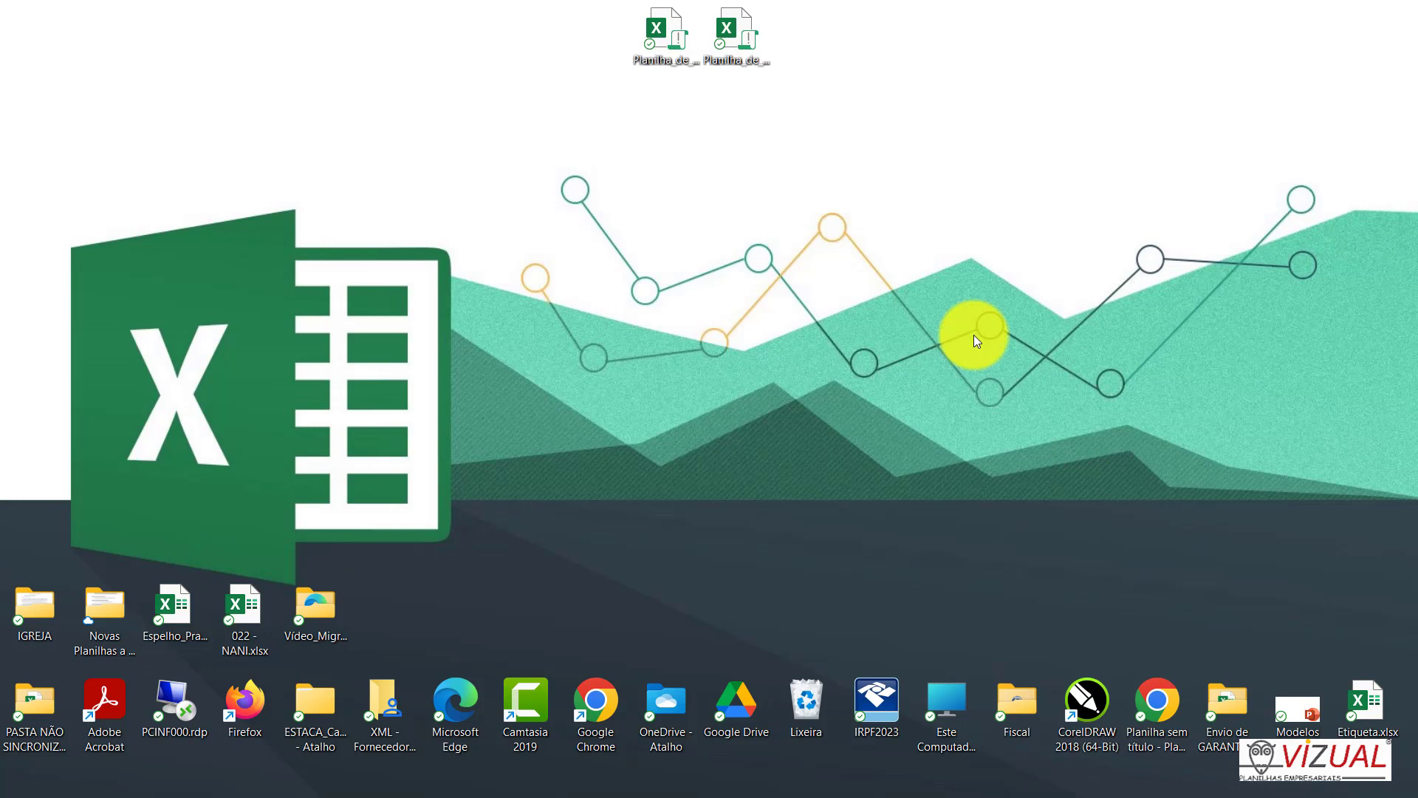
click(669, 53)
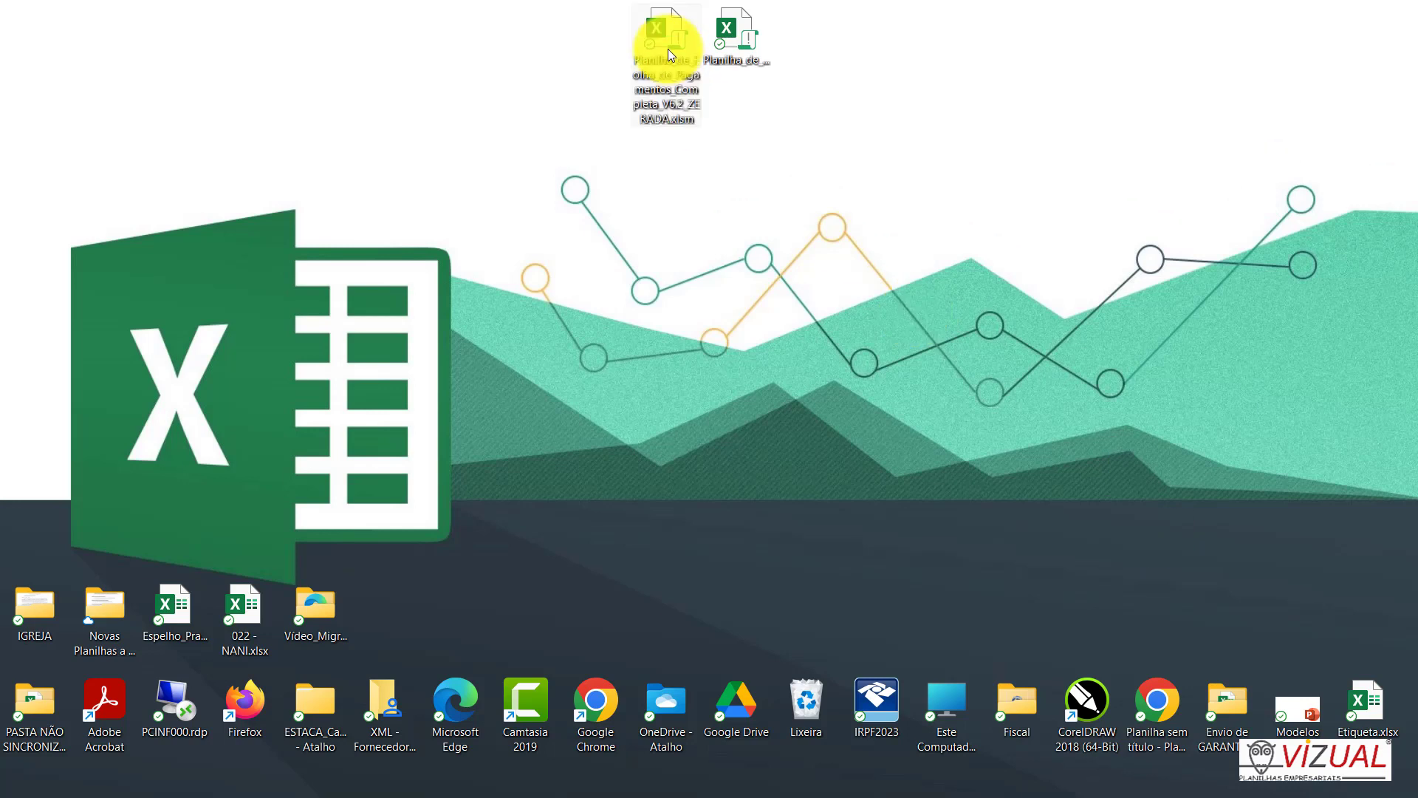
click(746, 53)
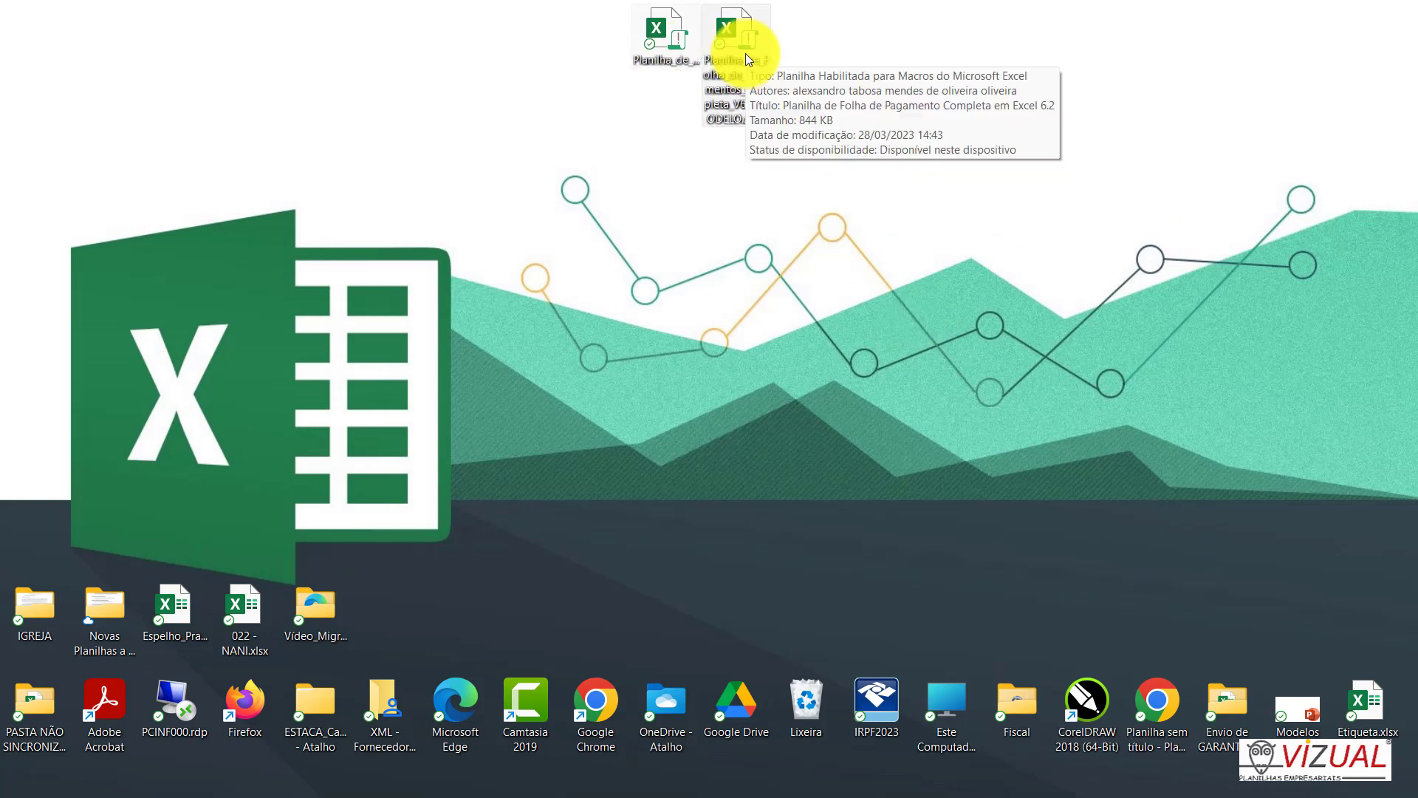
click(650, 44)
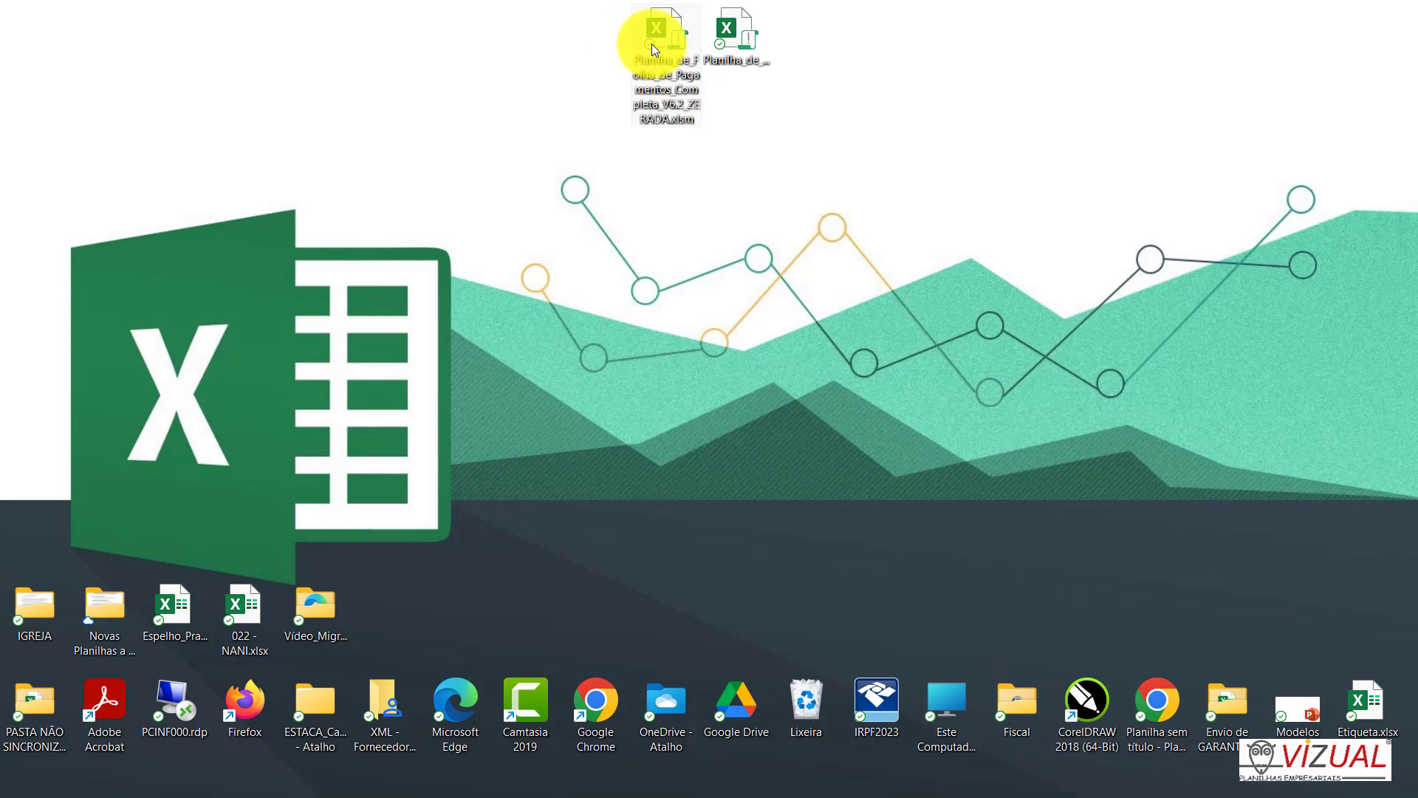
click(740, 33)
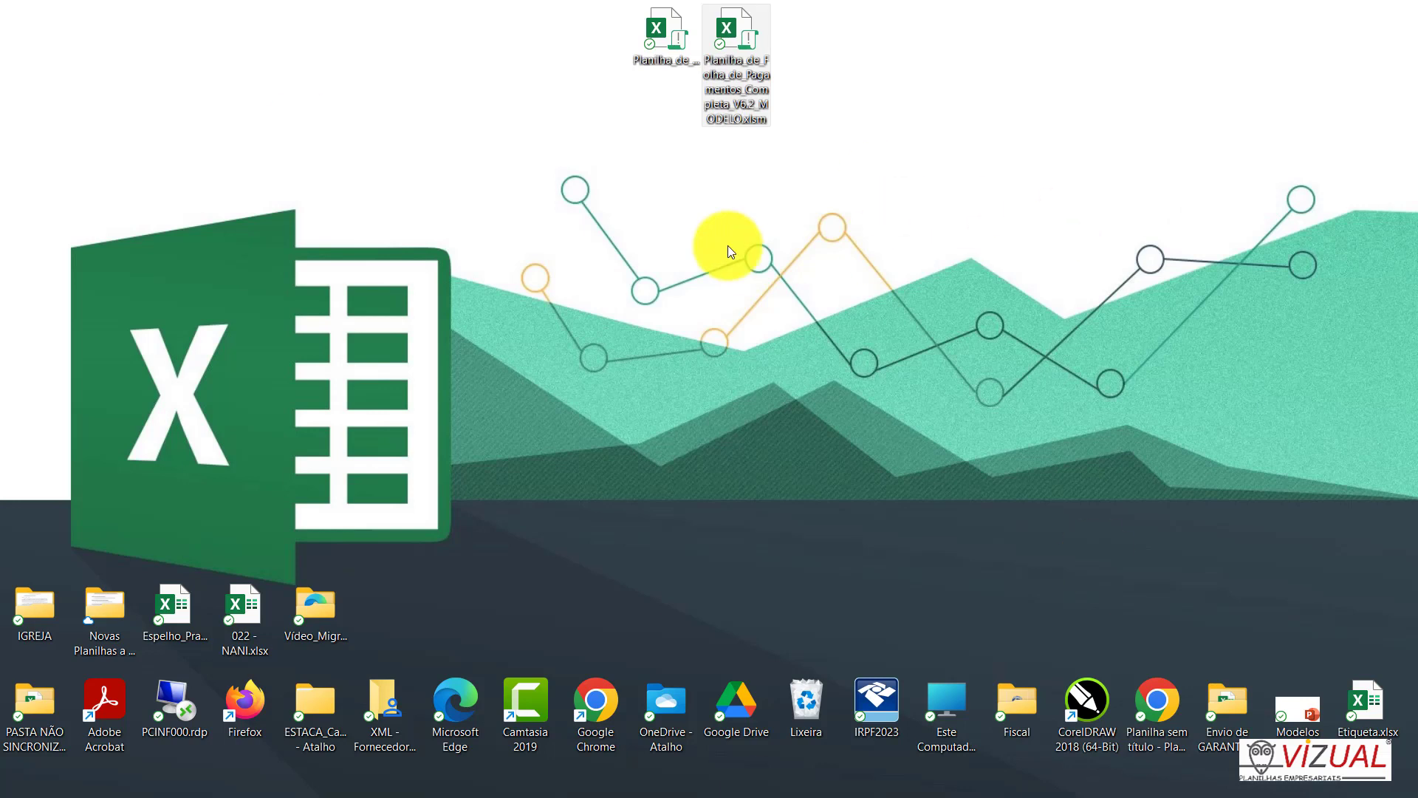
click(661, 30)
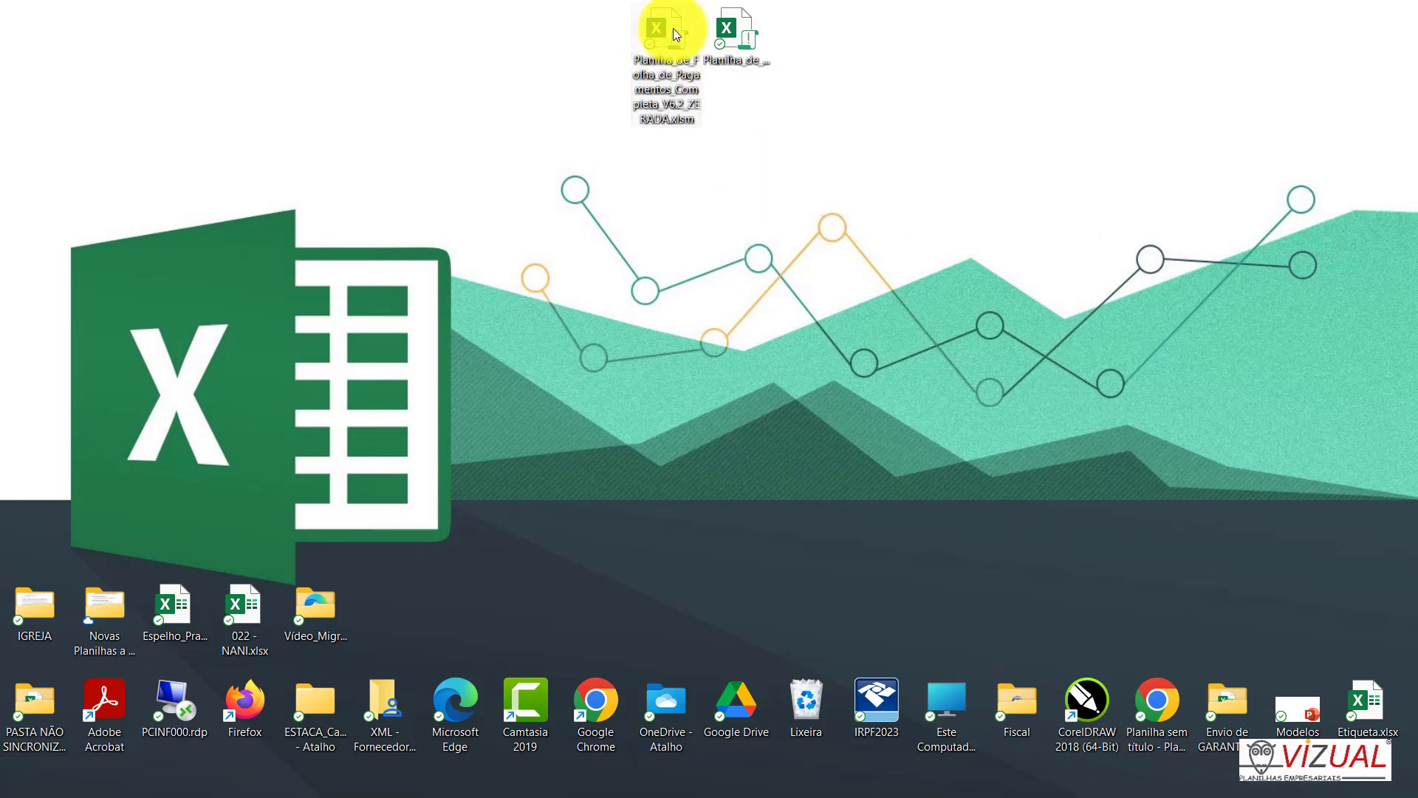
click(727, 33)
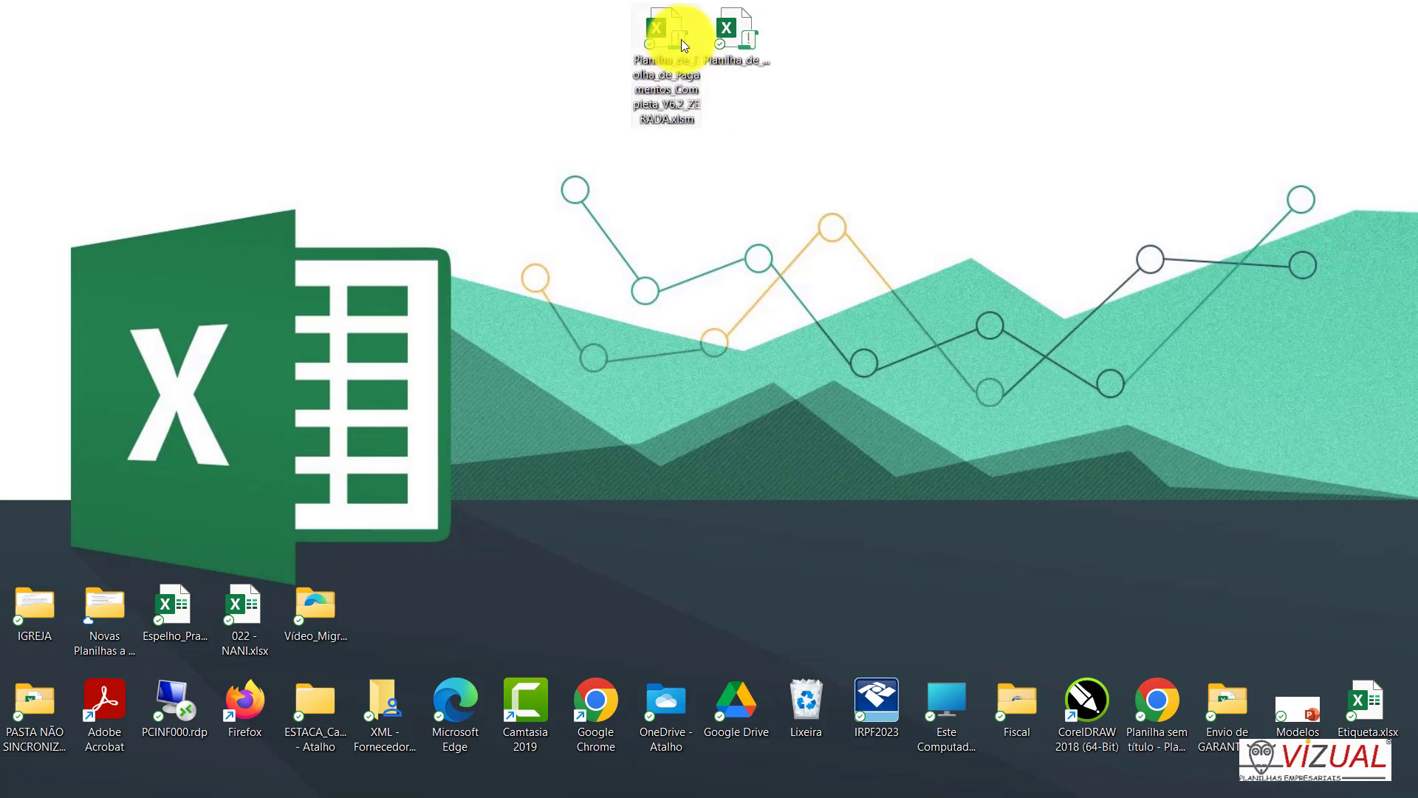
mouse_move(681, 38)
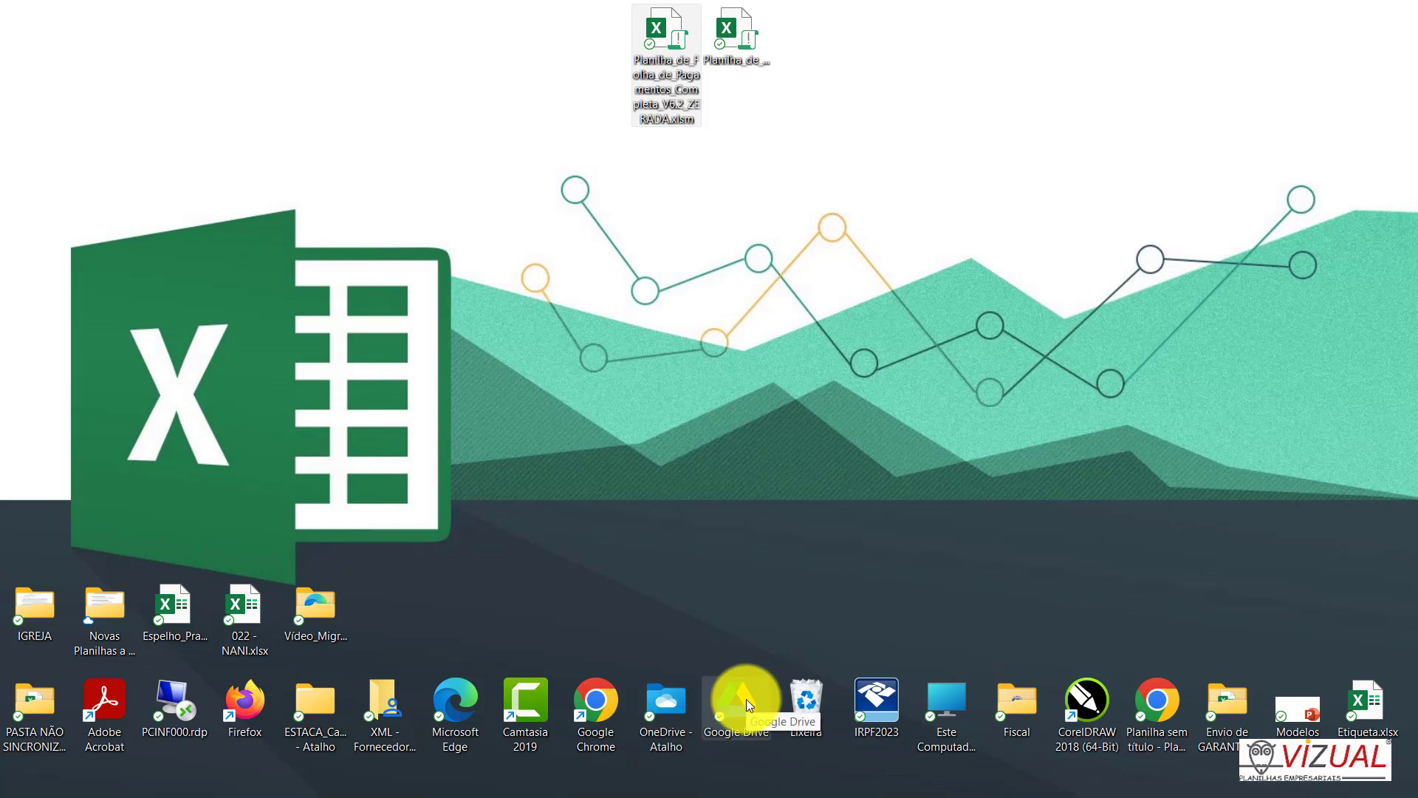
click(680, 706)
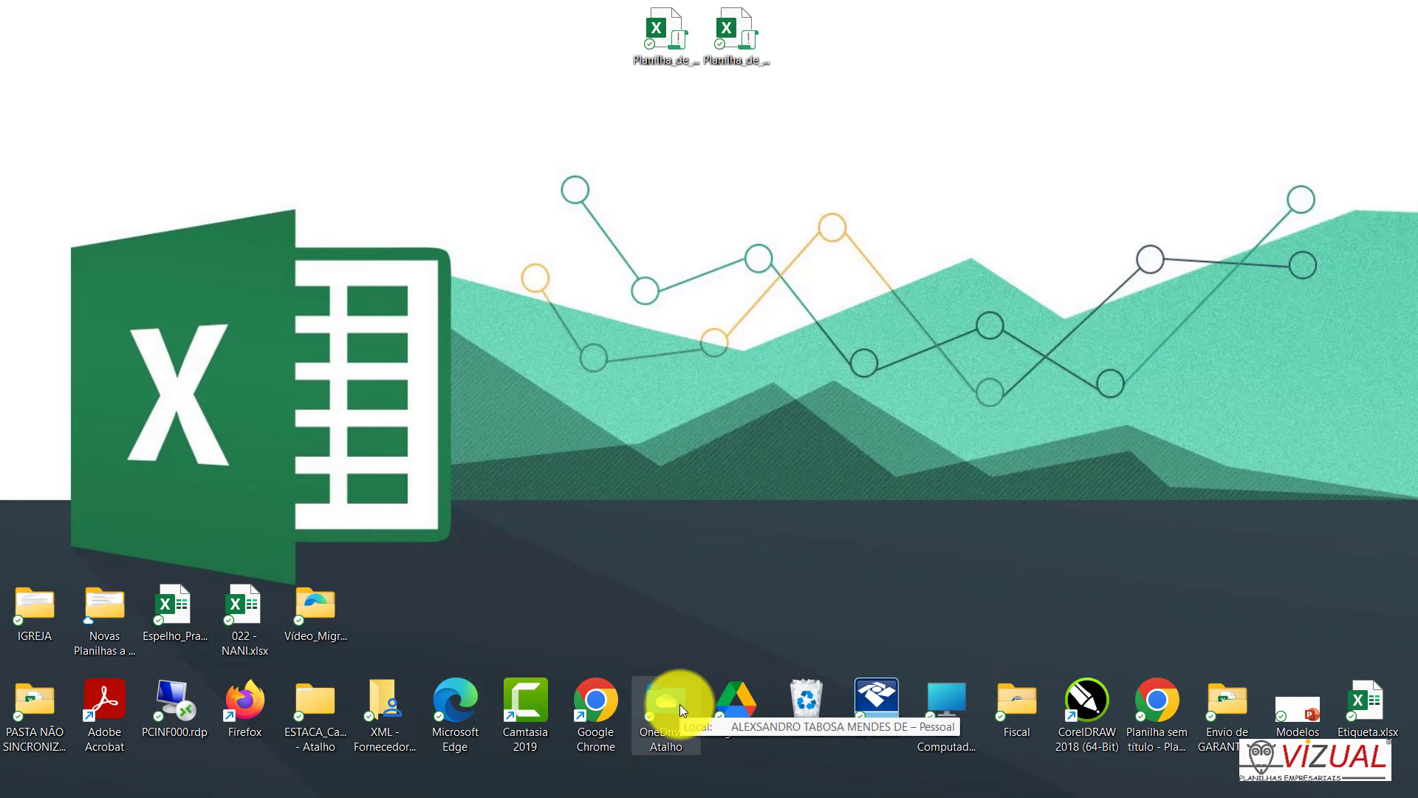
mouse_move(720, 791)
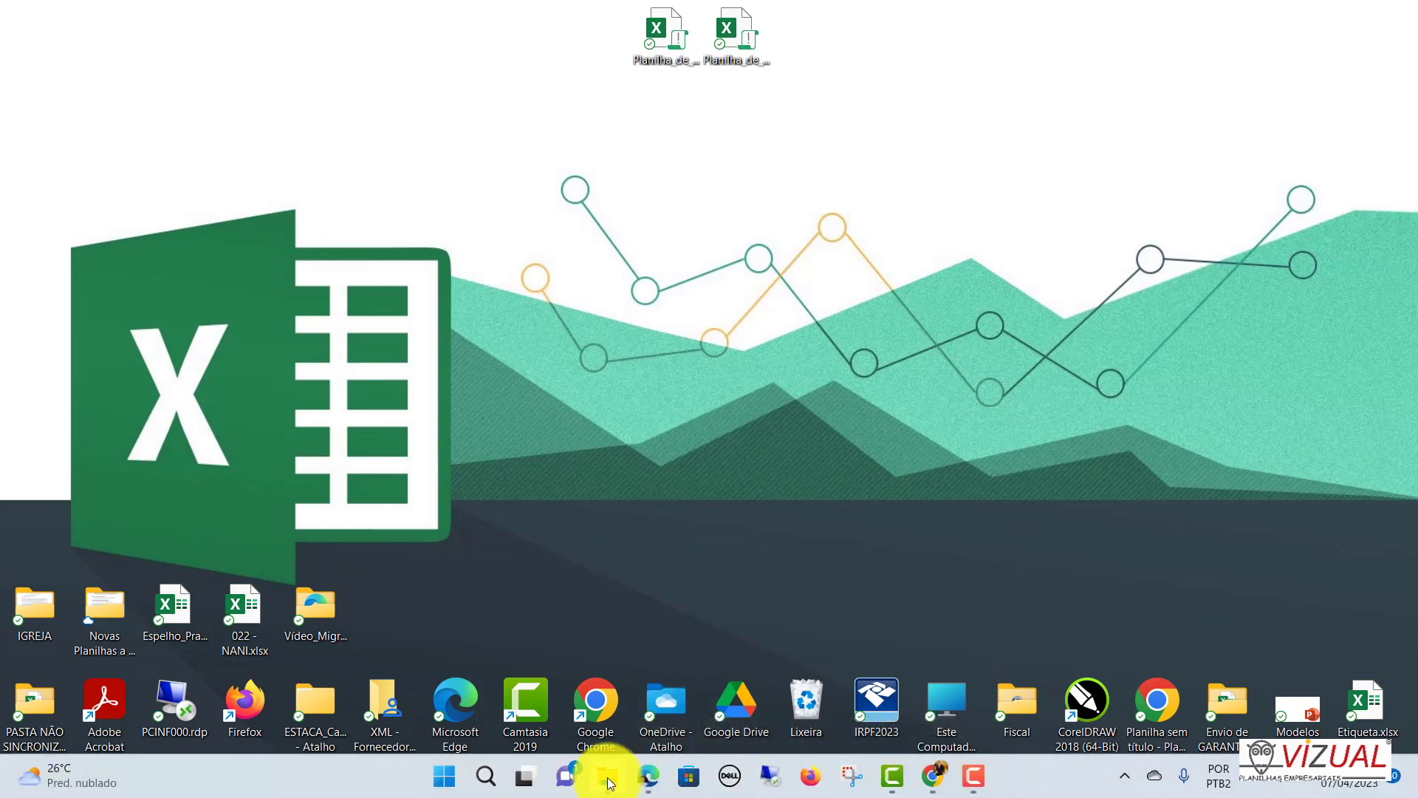
Bring up the Planilhas folder windows for OneDrive, Google Drive and the Seagate external drive to examine their contents.
mouse_move(605, 776)
click(479, 685)
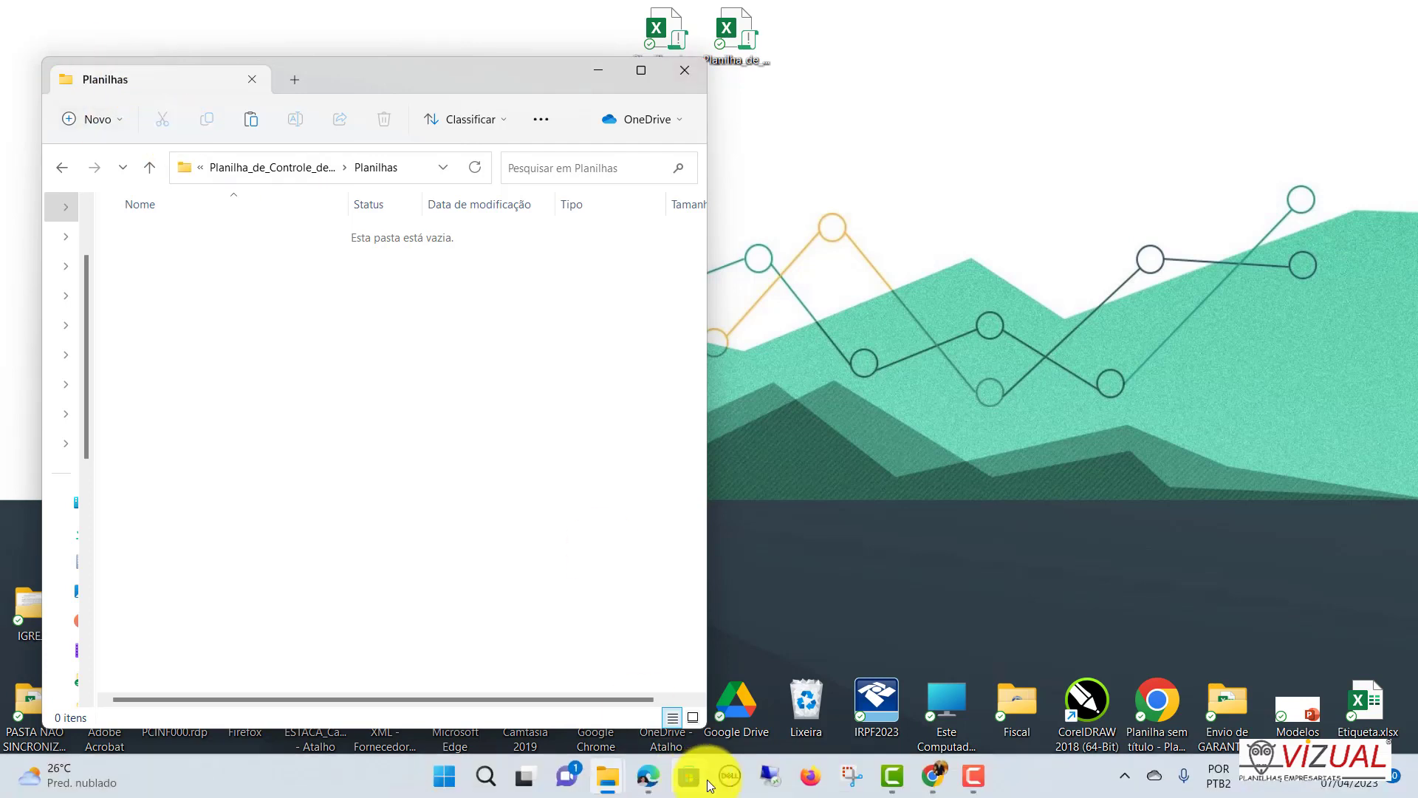
mouse_move(607, 776)
click(627, 694)
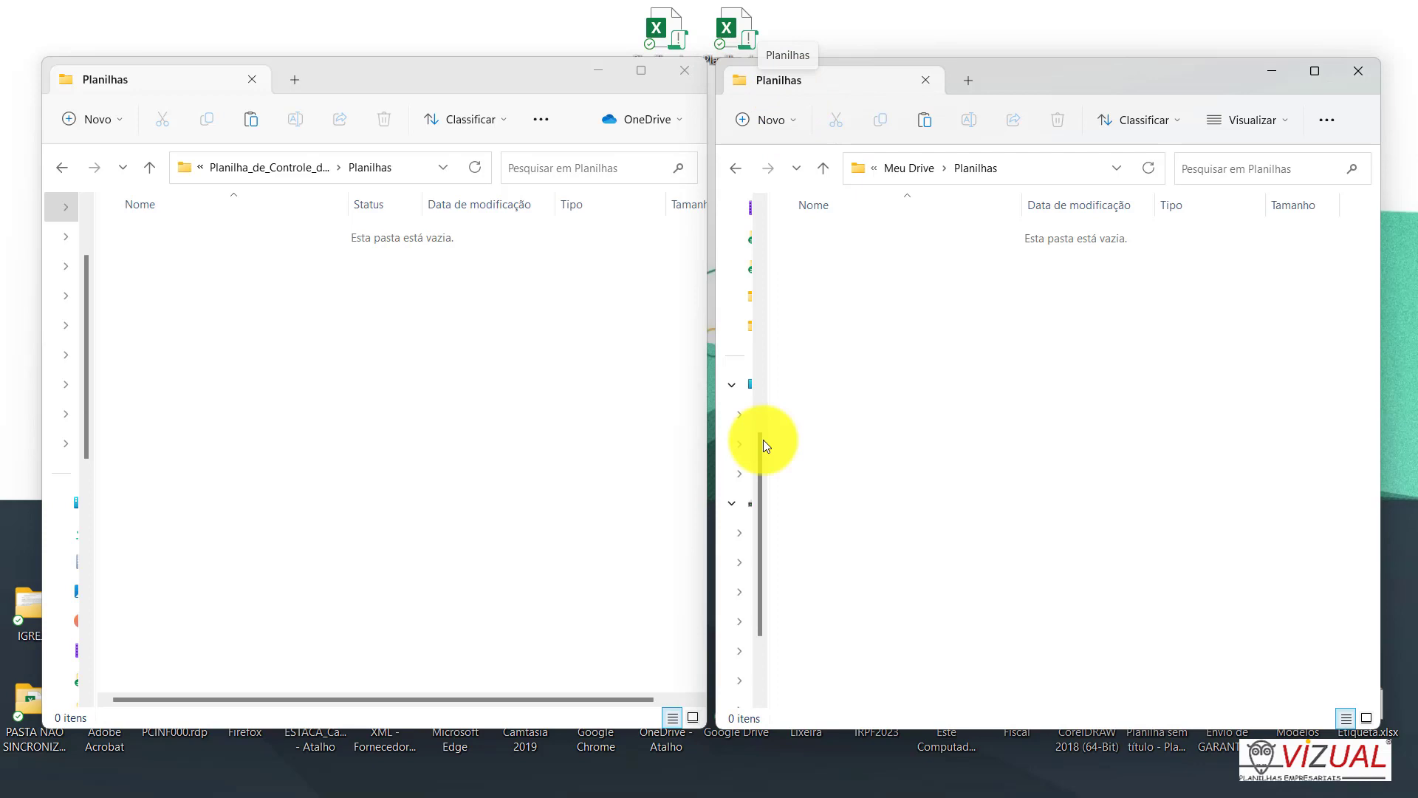
mouse_move(650, 771)
mouse_move(612, 783)
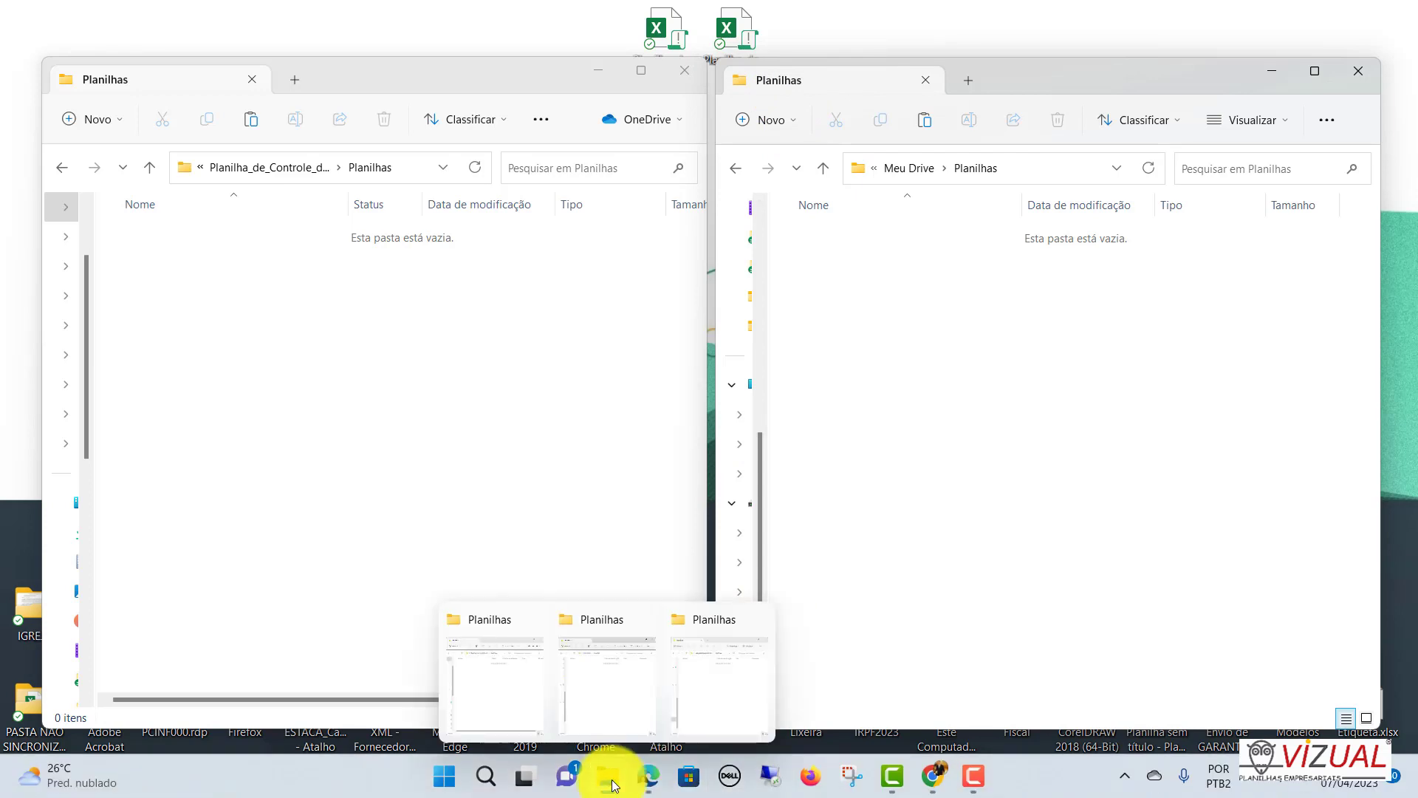
click(726, 687)
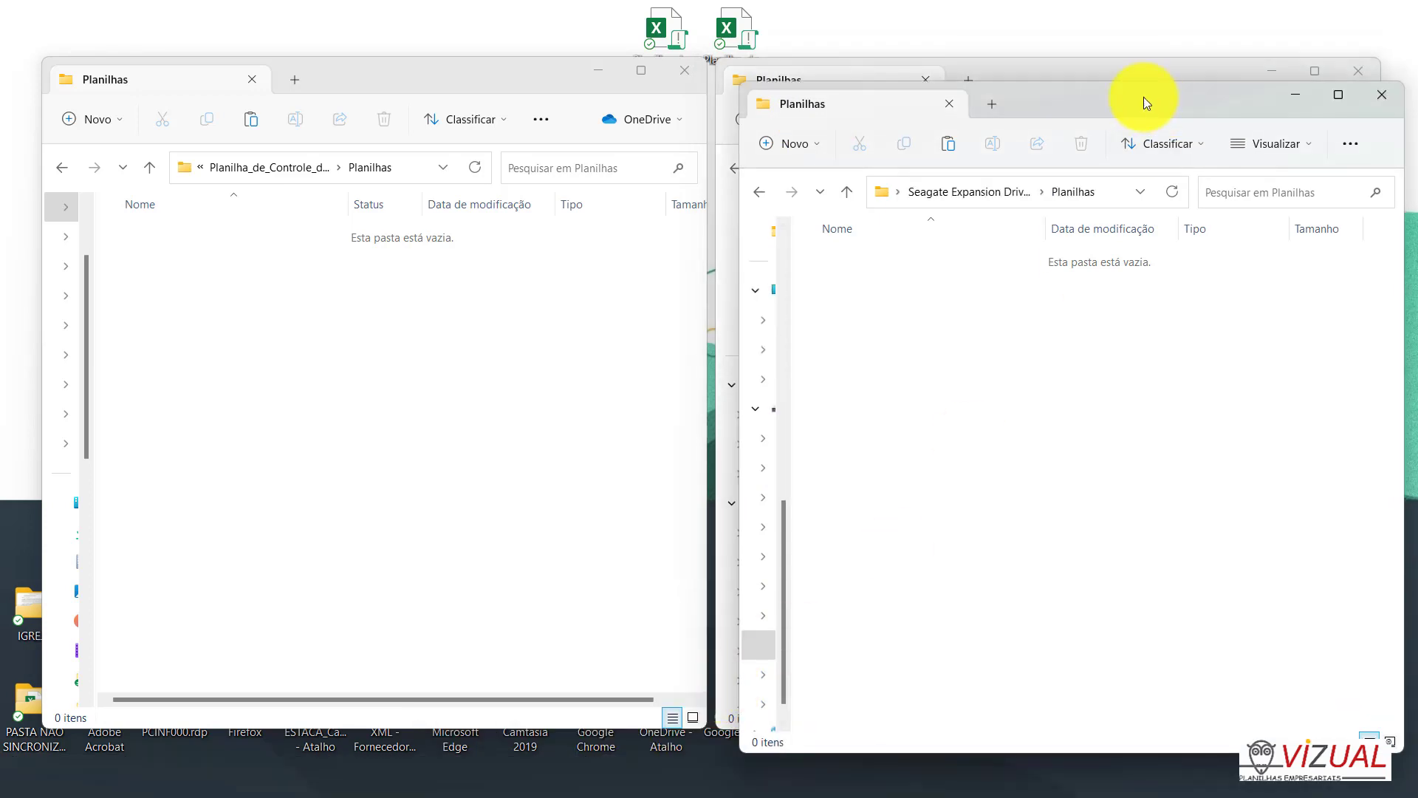
drag(1144, 96, 803, 101)
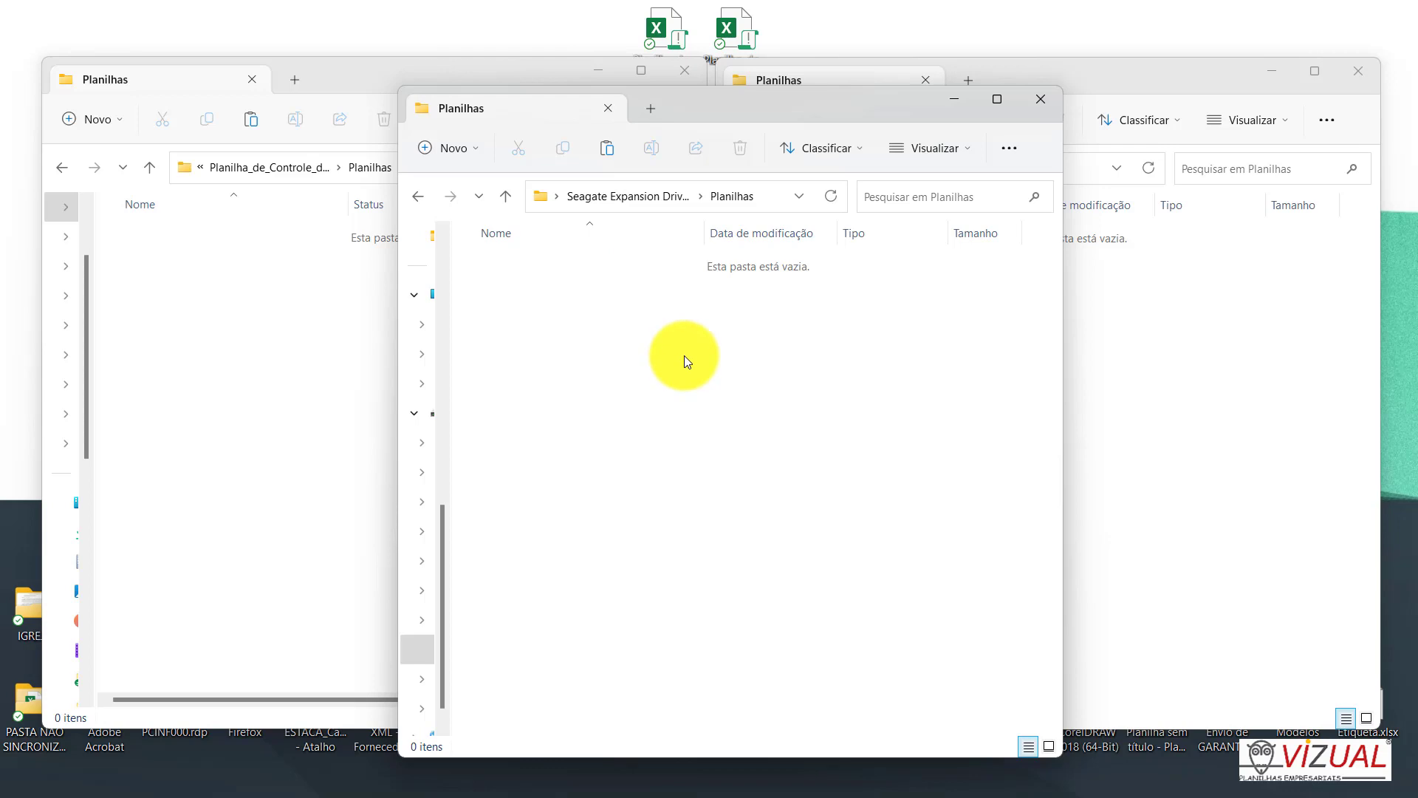
Minimize the three Planilhas folder windows to return to the desktop.
click(953, 102)
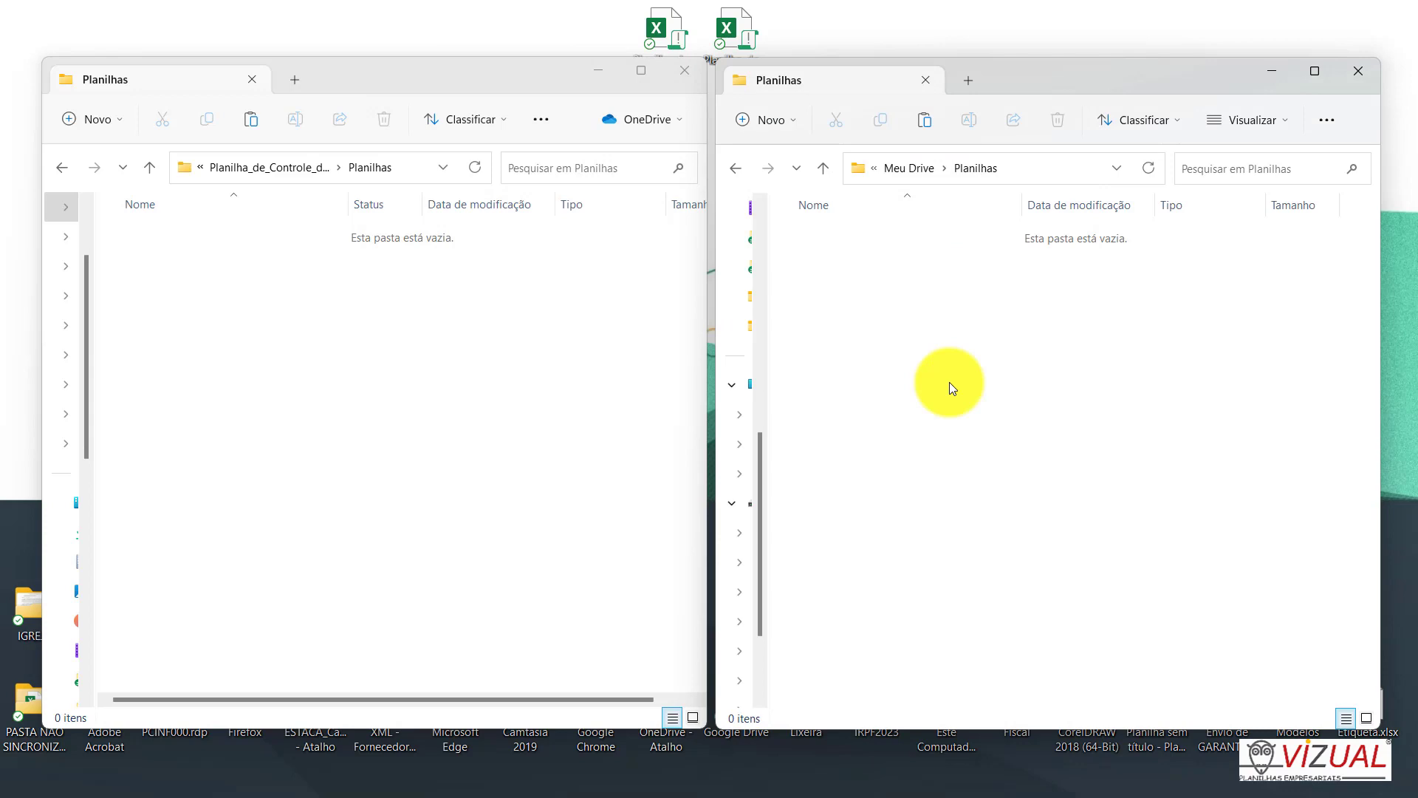
click(599, 71)
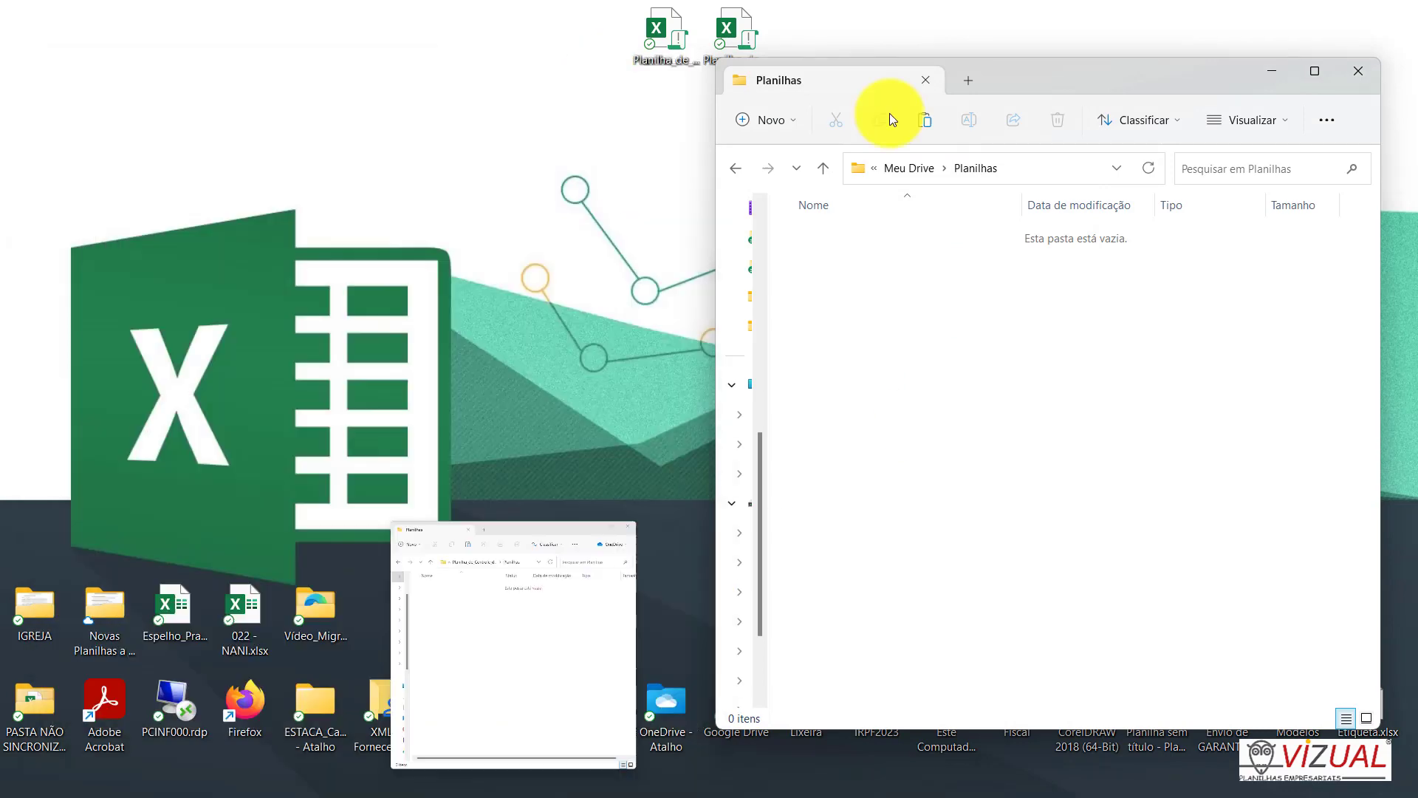
click(1270, 73)
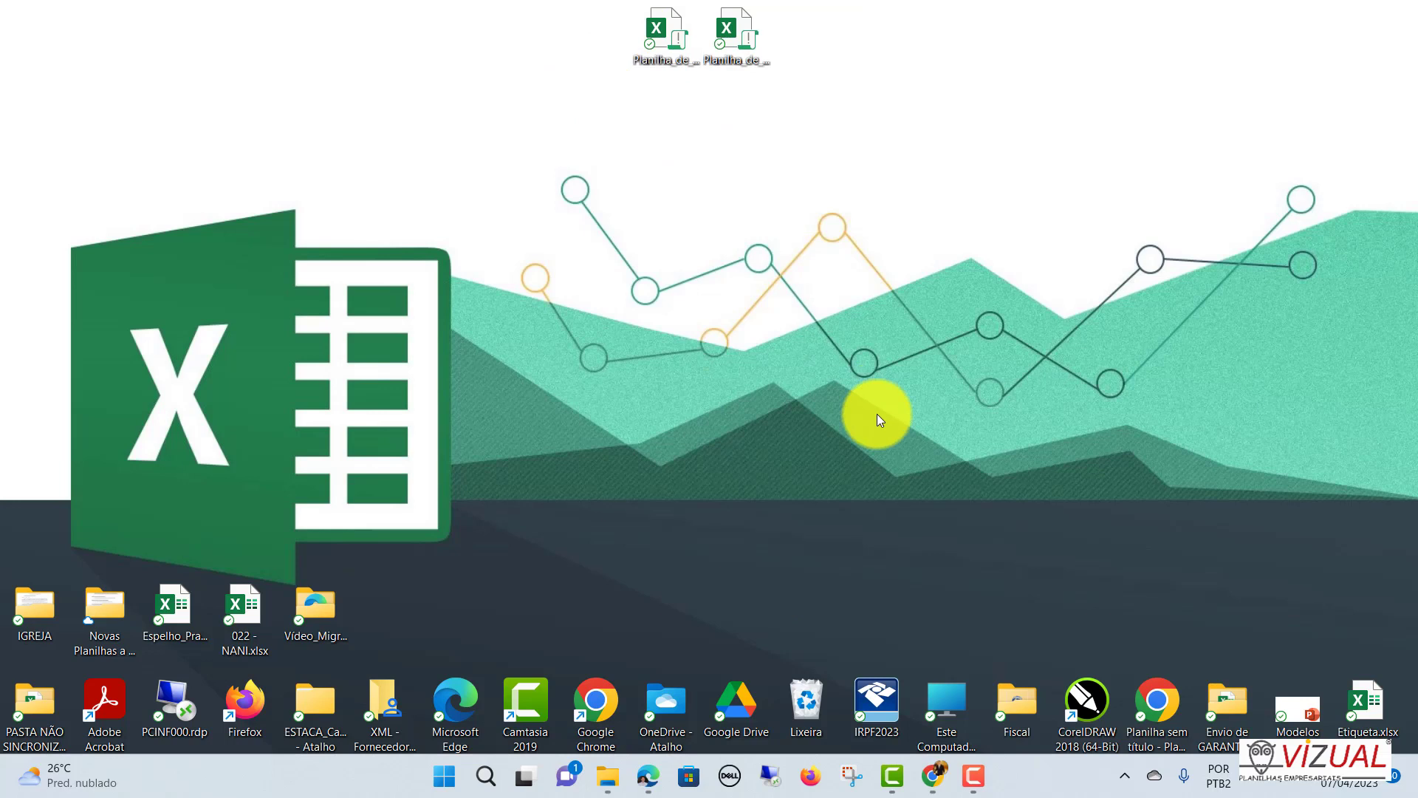
Copy both payroll spreadsheets from the desktop into the local OneDrive Planilhas folder, checking the online OneDrive folder before pasting.
drag(522, 129, 845, 27)
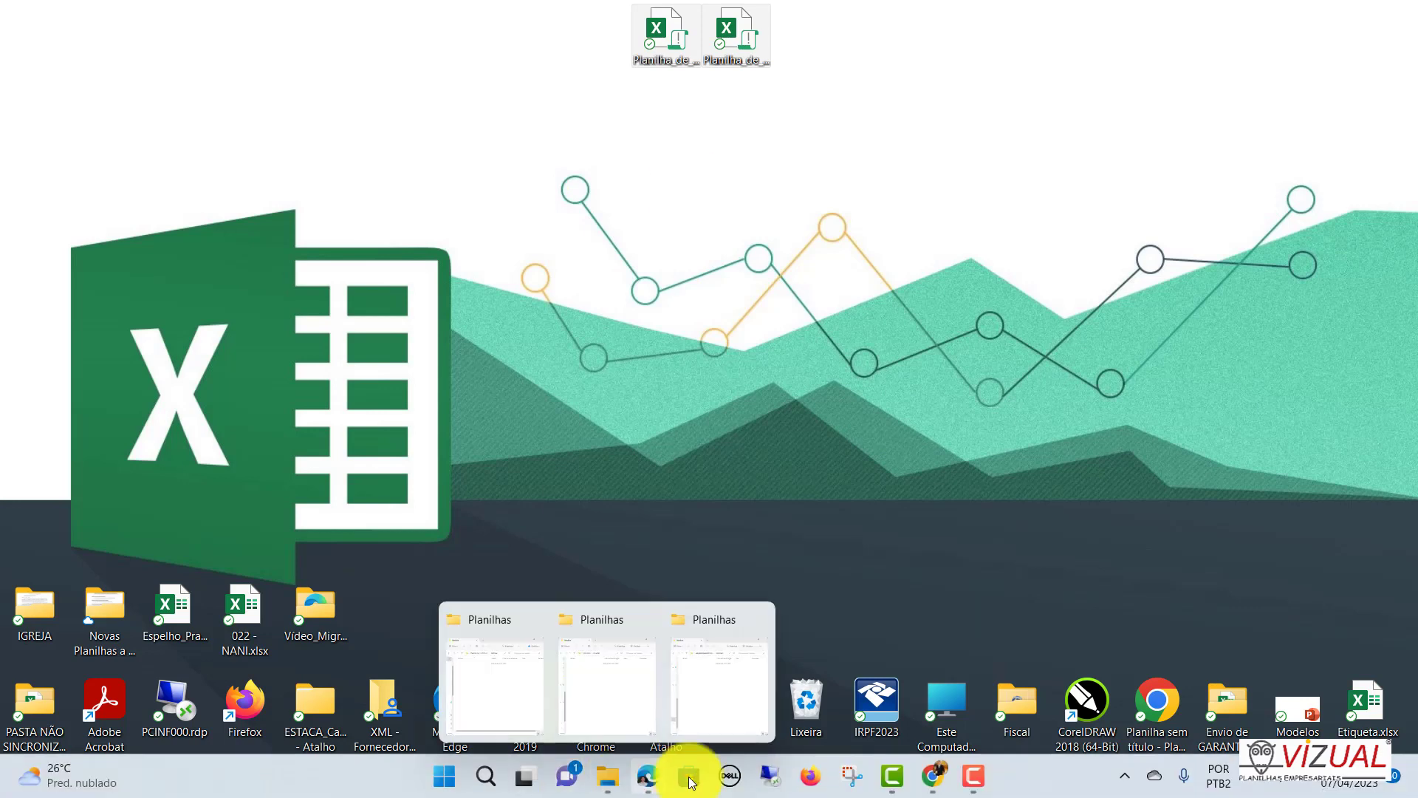
mouse_move(613, 779)
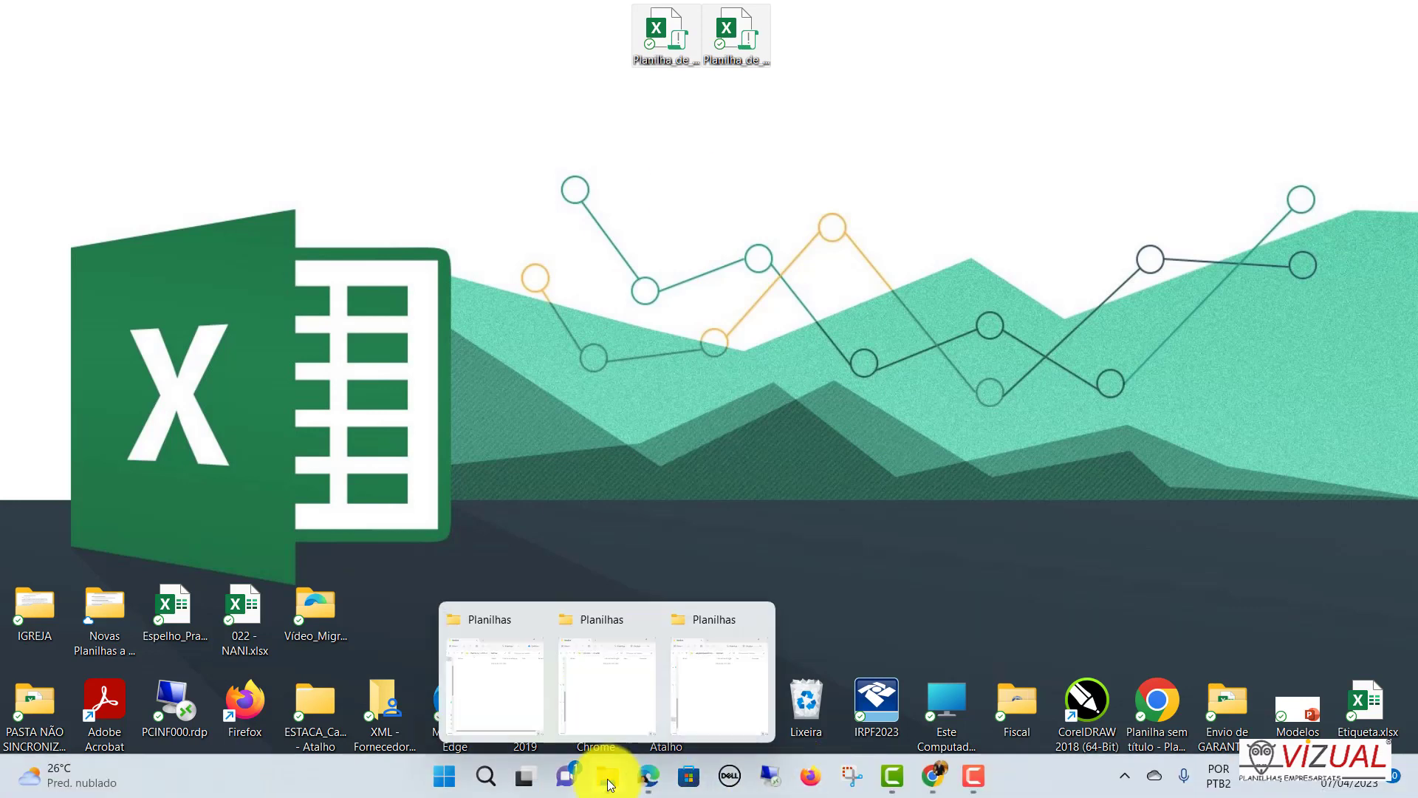
click(521, 688)
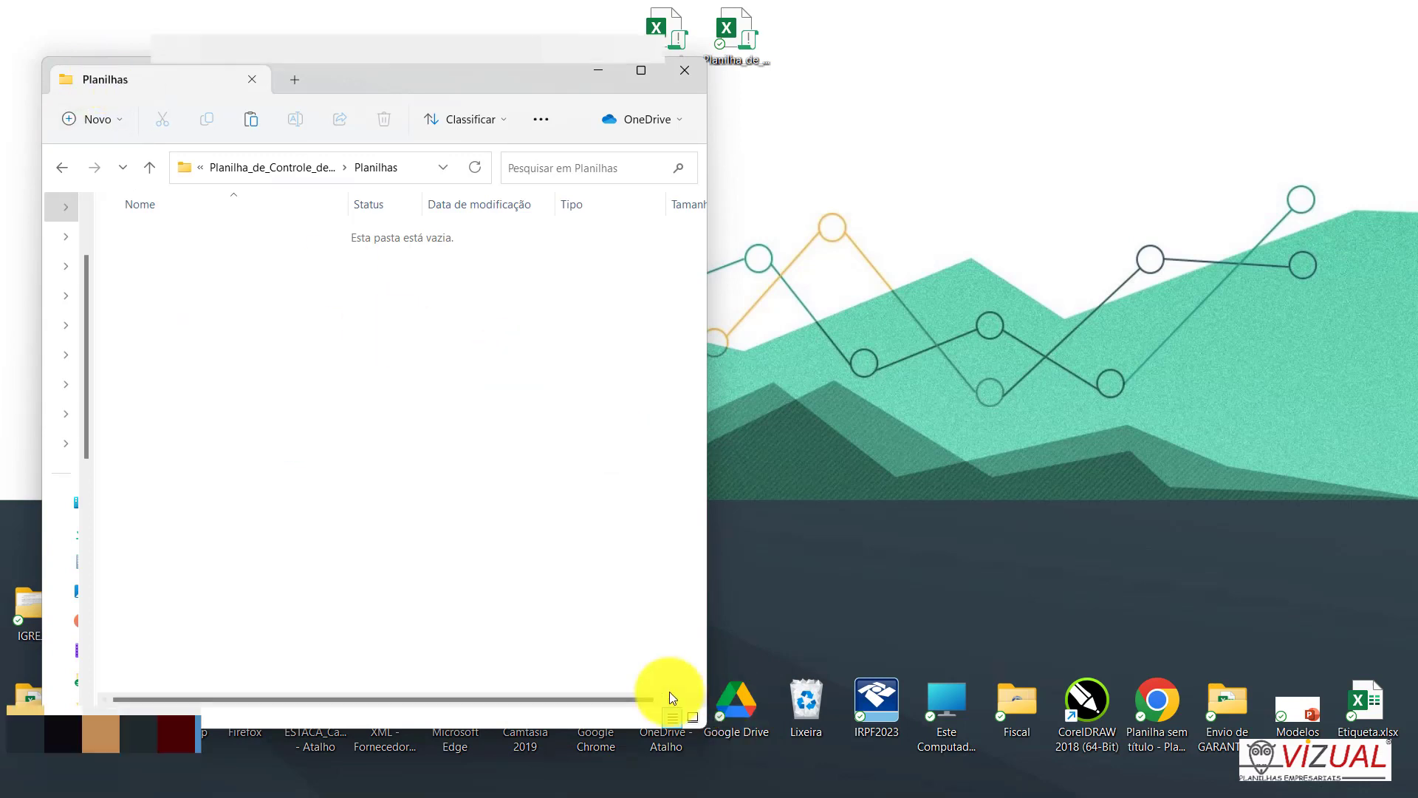
click(648, 777)
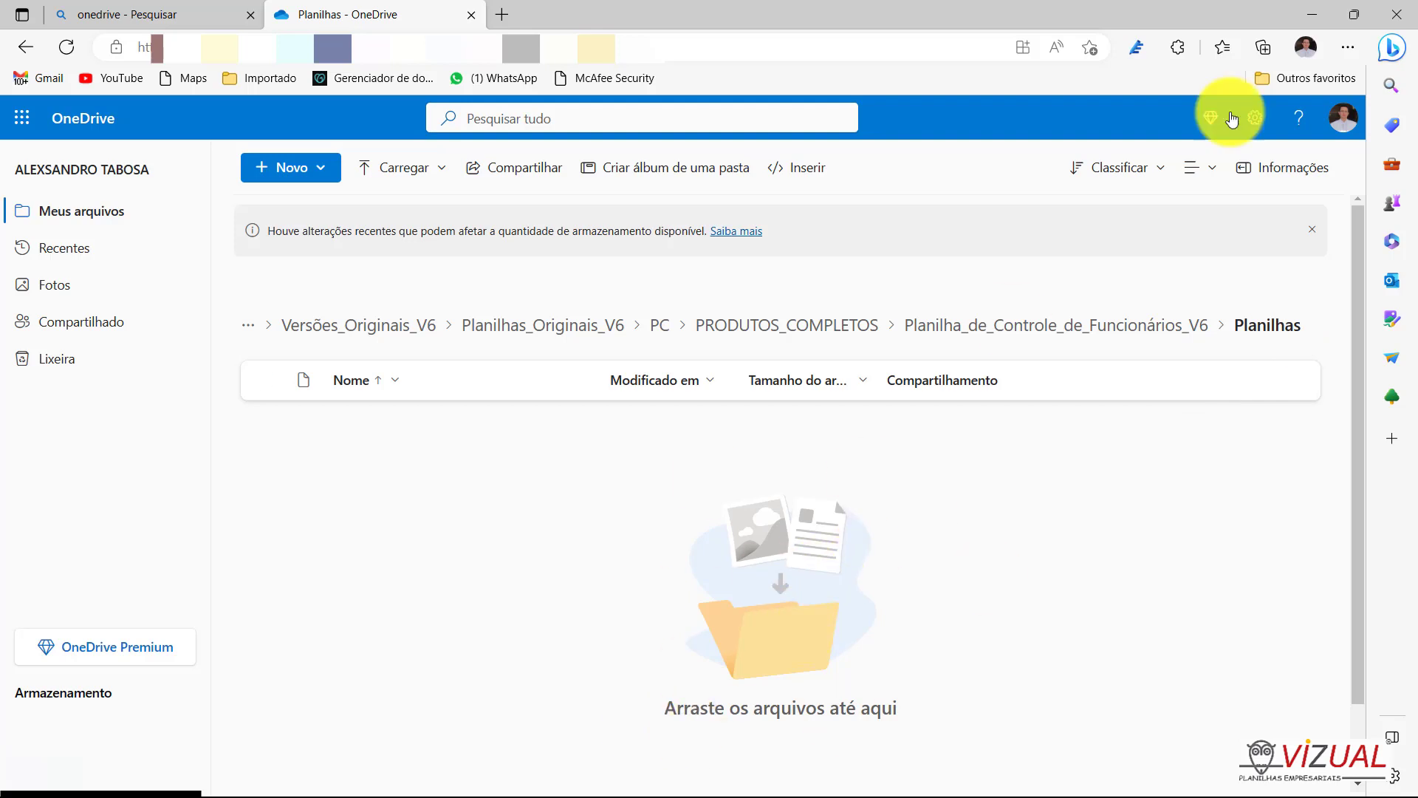
click(1320, 19)
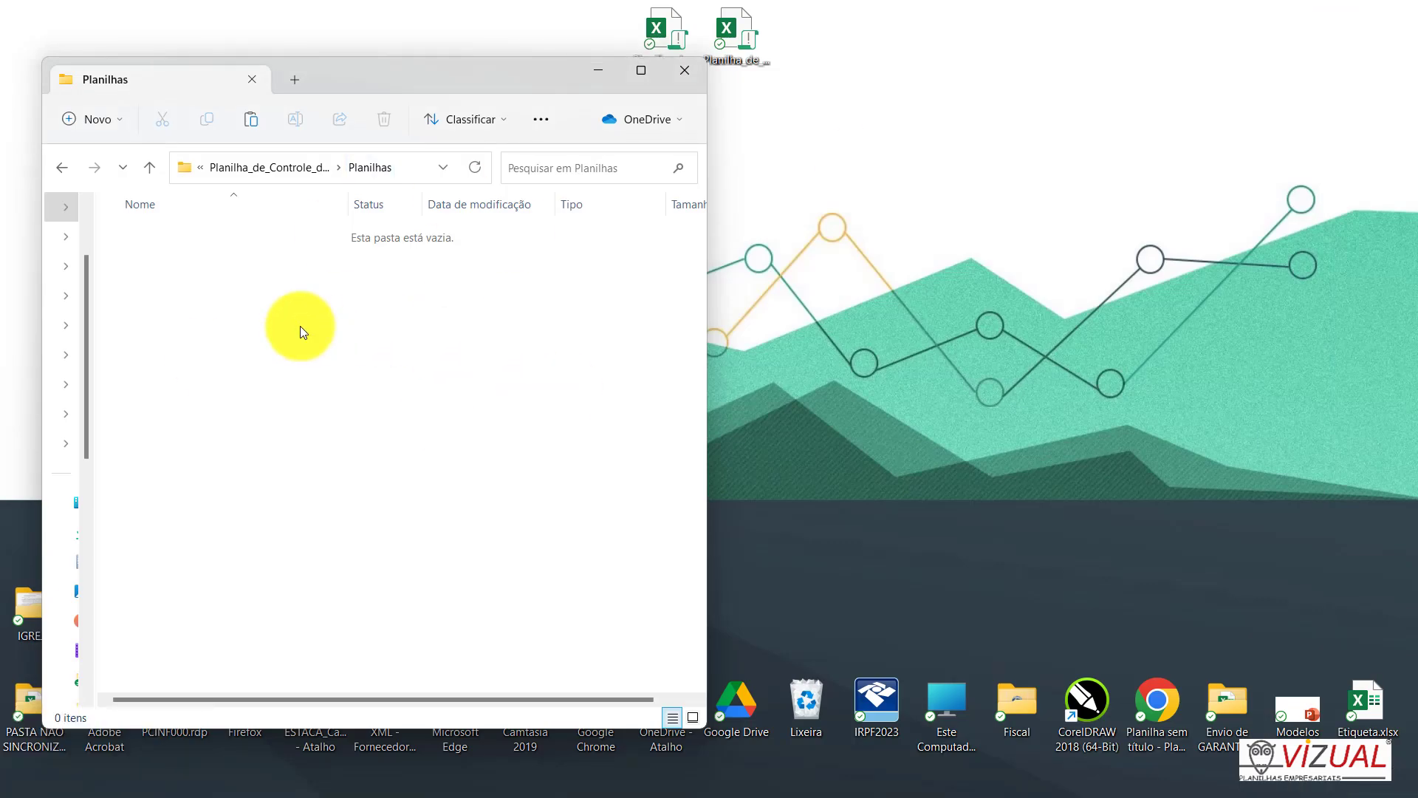
key(ctrl+v)
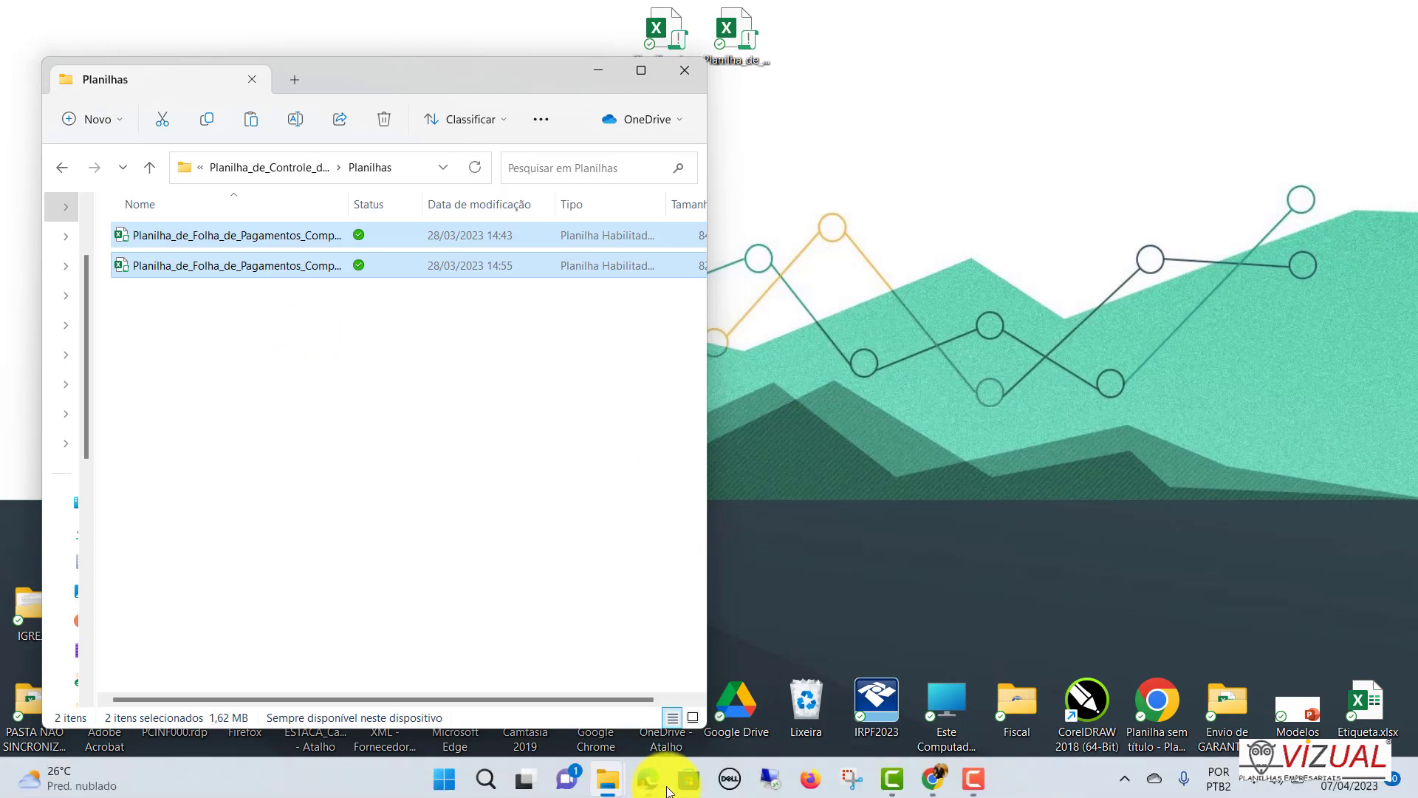
Switch to OneDrive in Edge, reload the online Planilhas folder to check the sync, and minimize the browser.
click(650, 787)
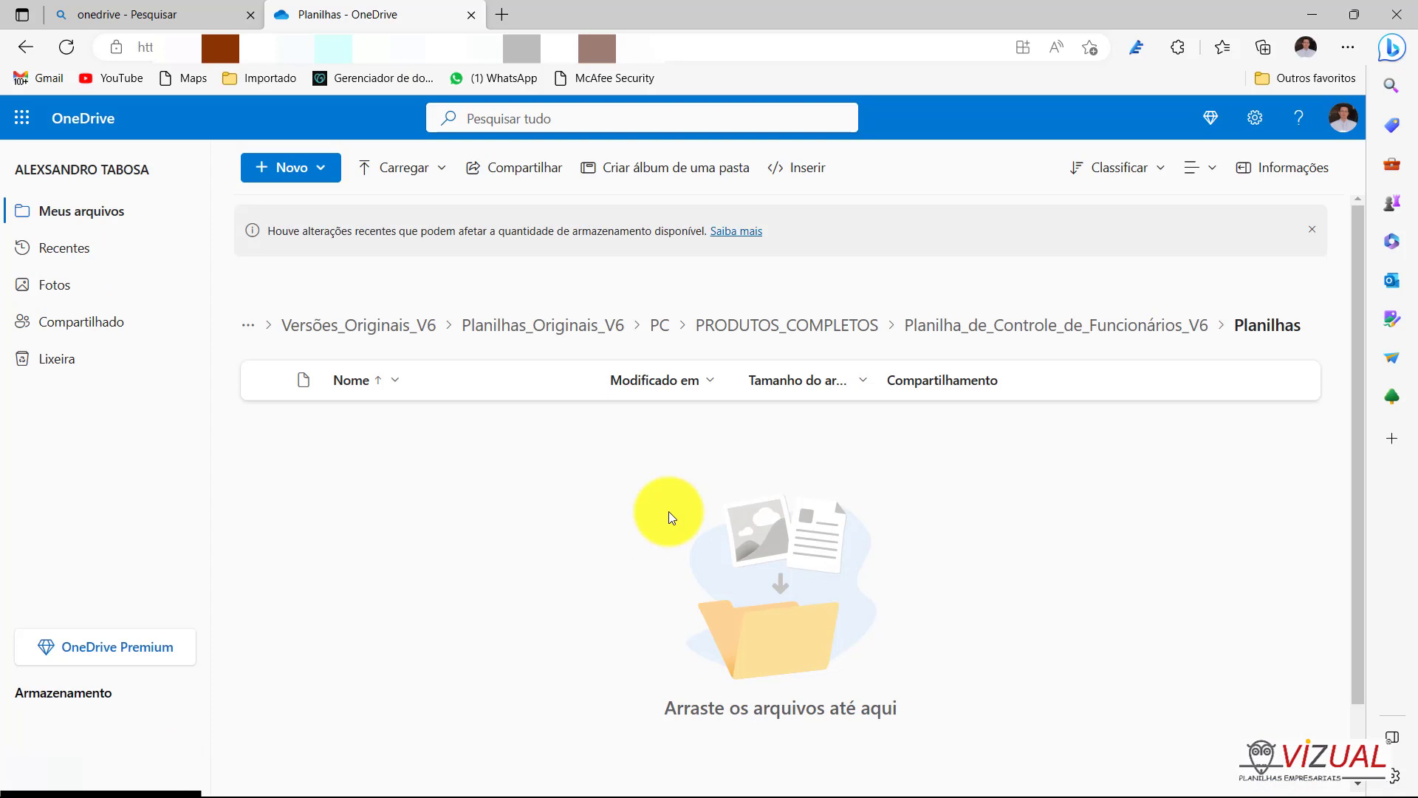
key(F5)
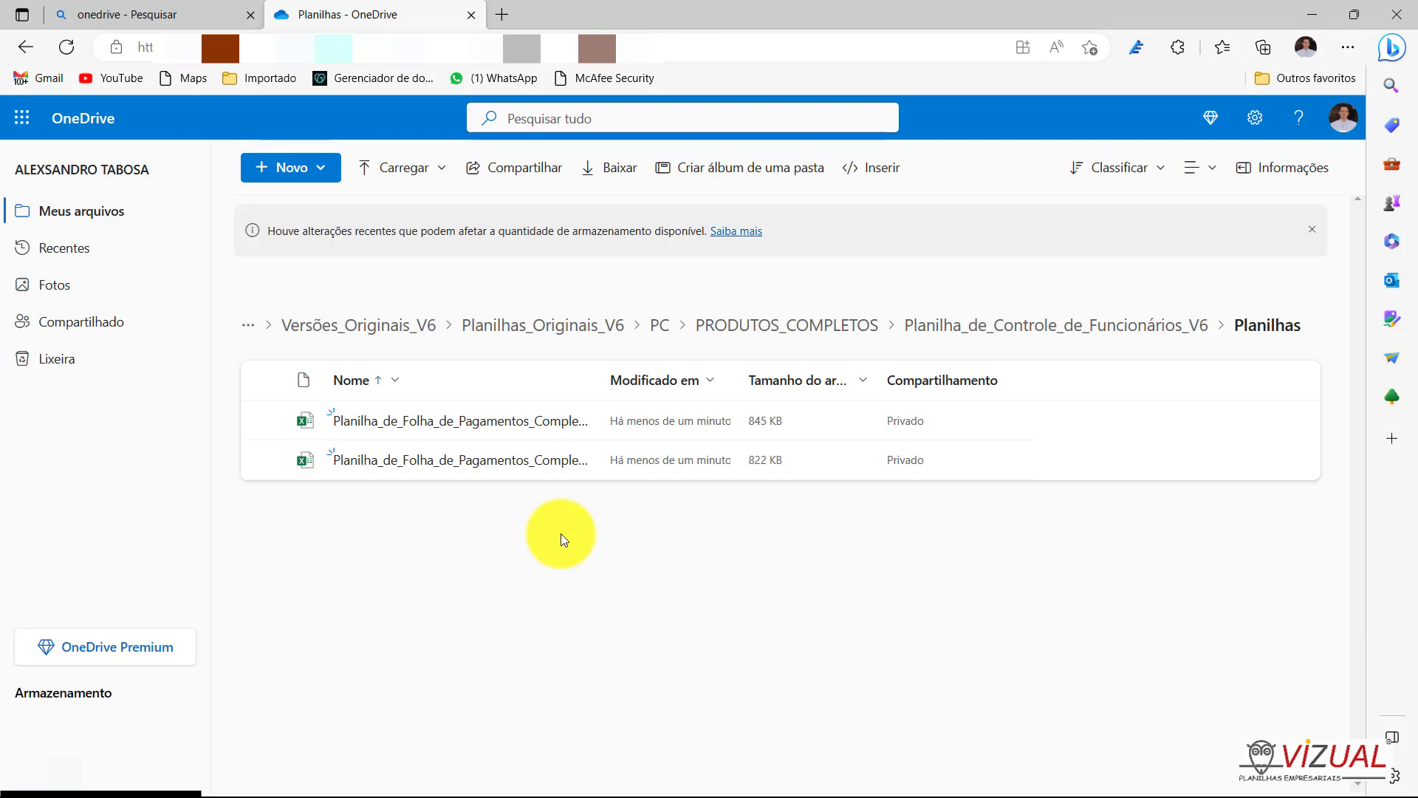
click(1313, 14)
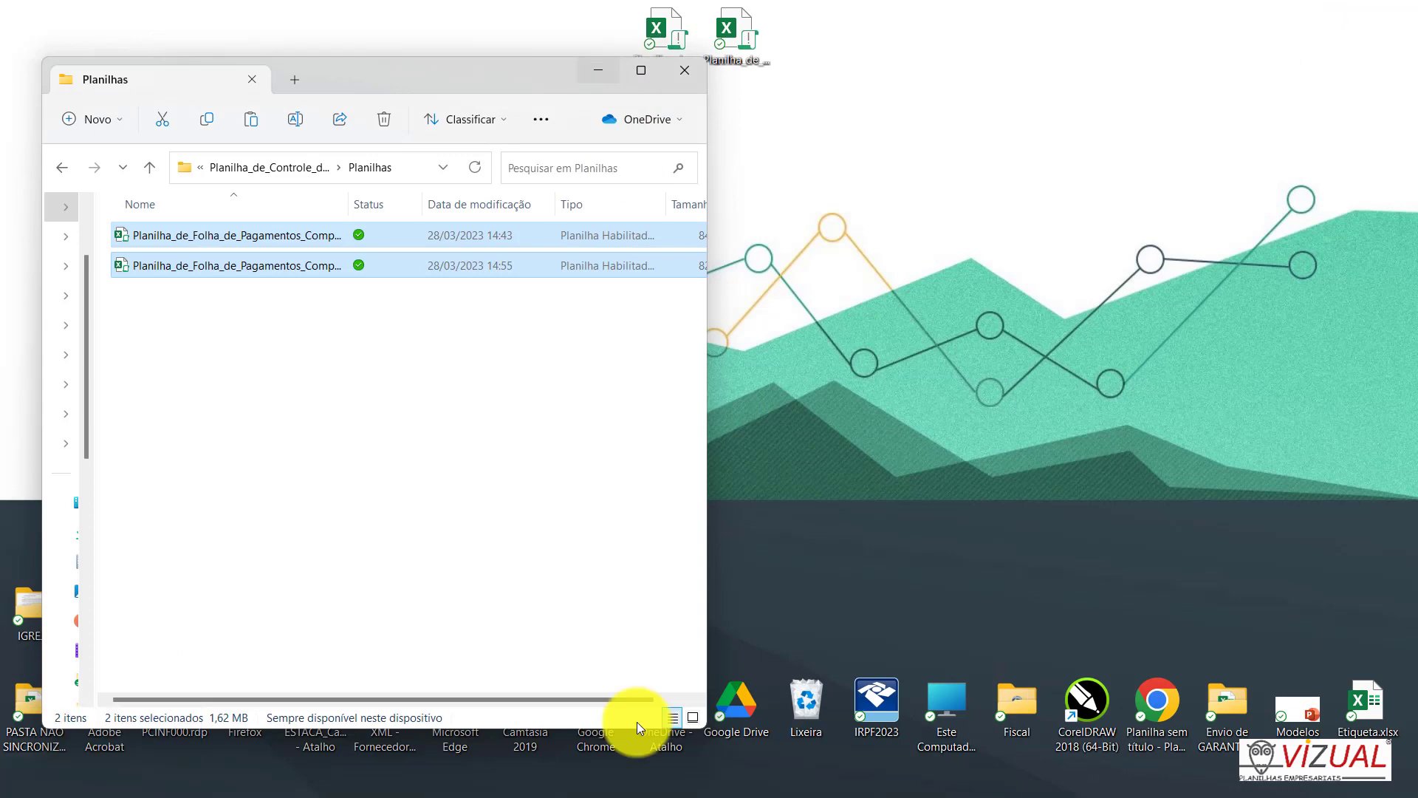
Paste the two copied payroll spreadsheets into the Planilhas folder under Meu Drive.
mouse_move(672, 776)
click(603, 776)
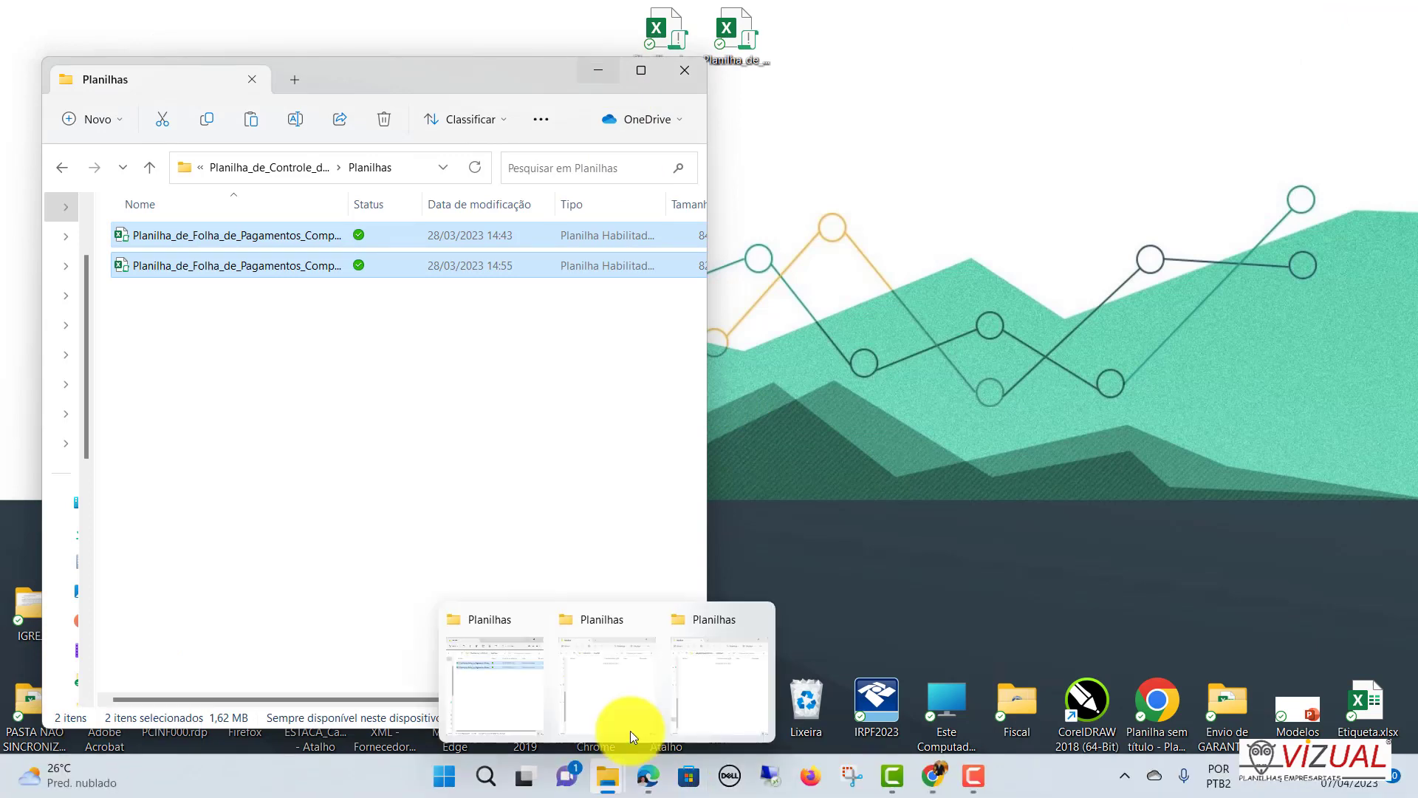
click(636, 712)
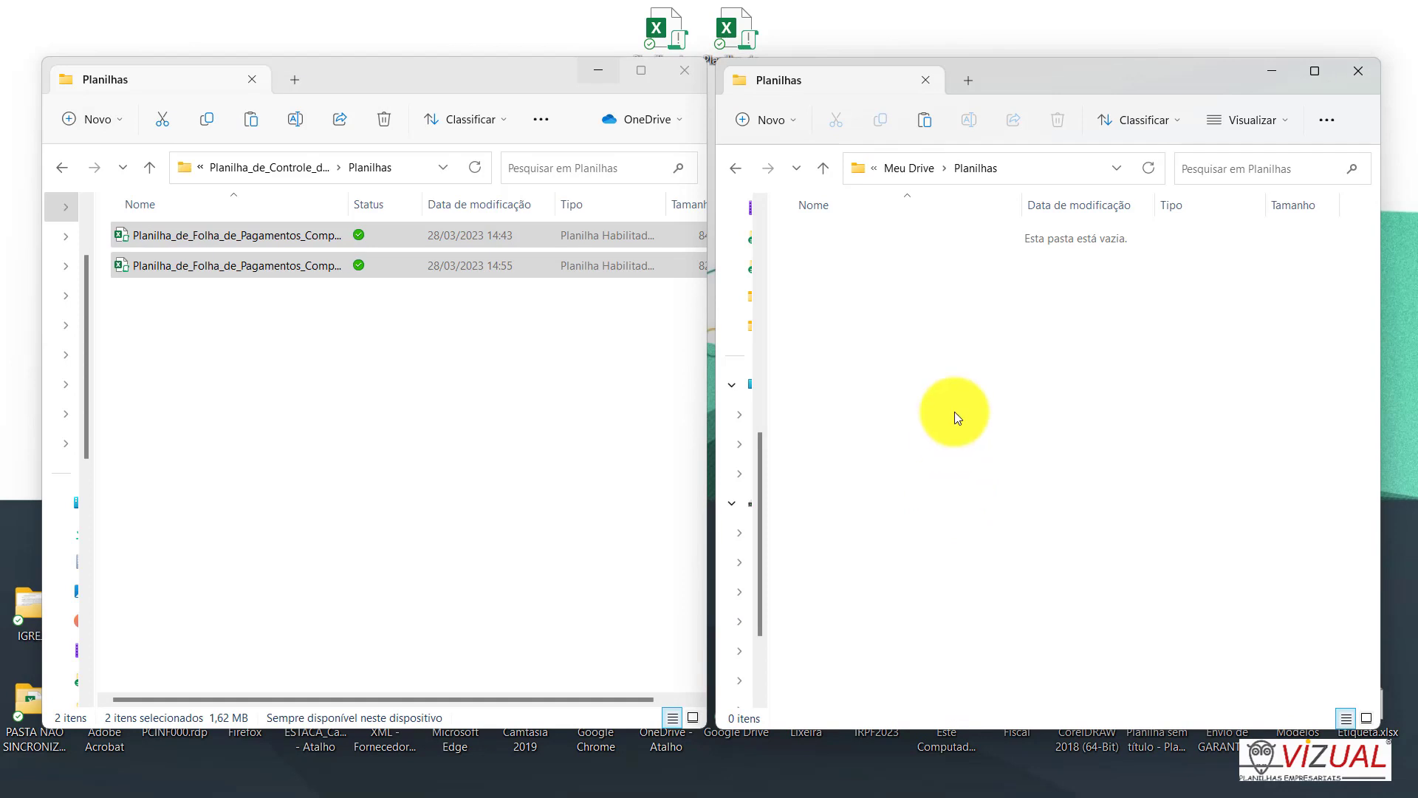
key(ctrl+v)
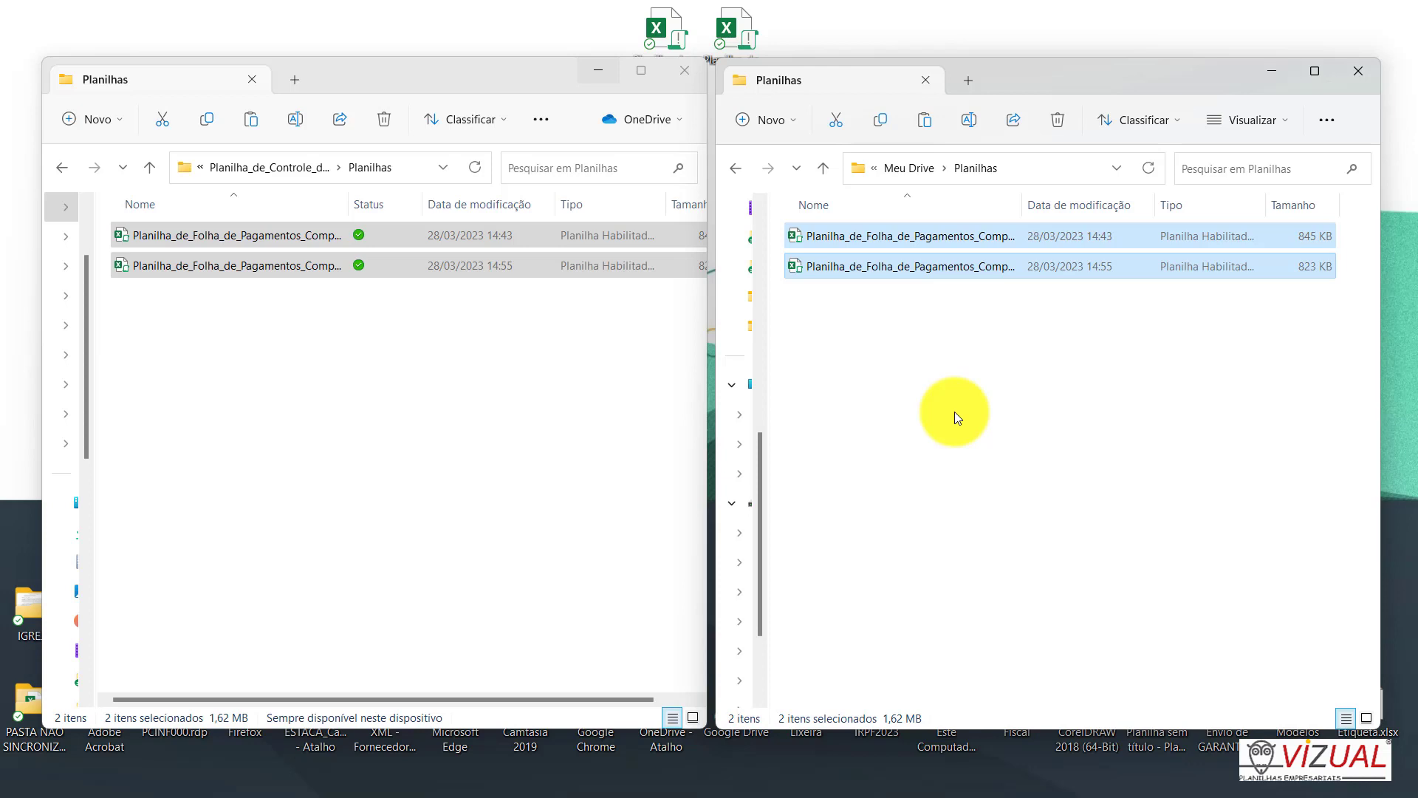
Switch to Google Drive in Chrome, reload the online Planilhas folder to check the sync, and minimize the browser.
mouse_move(830, 775)
click(932, 783)
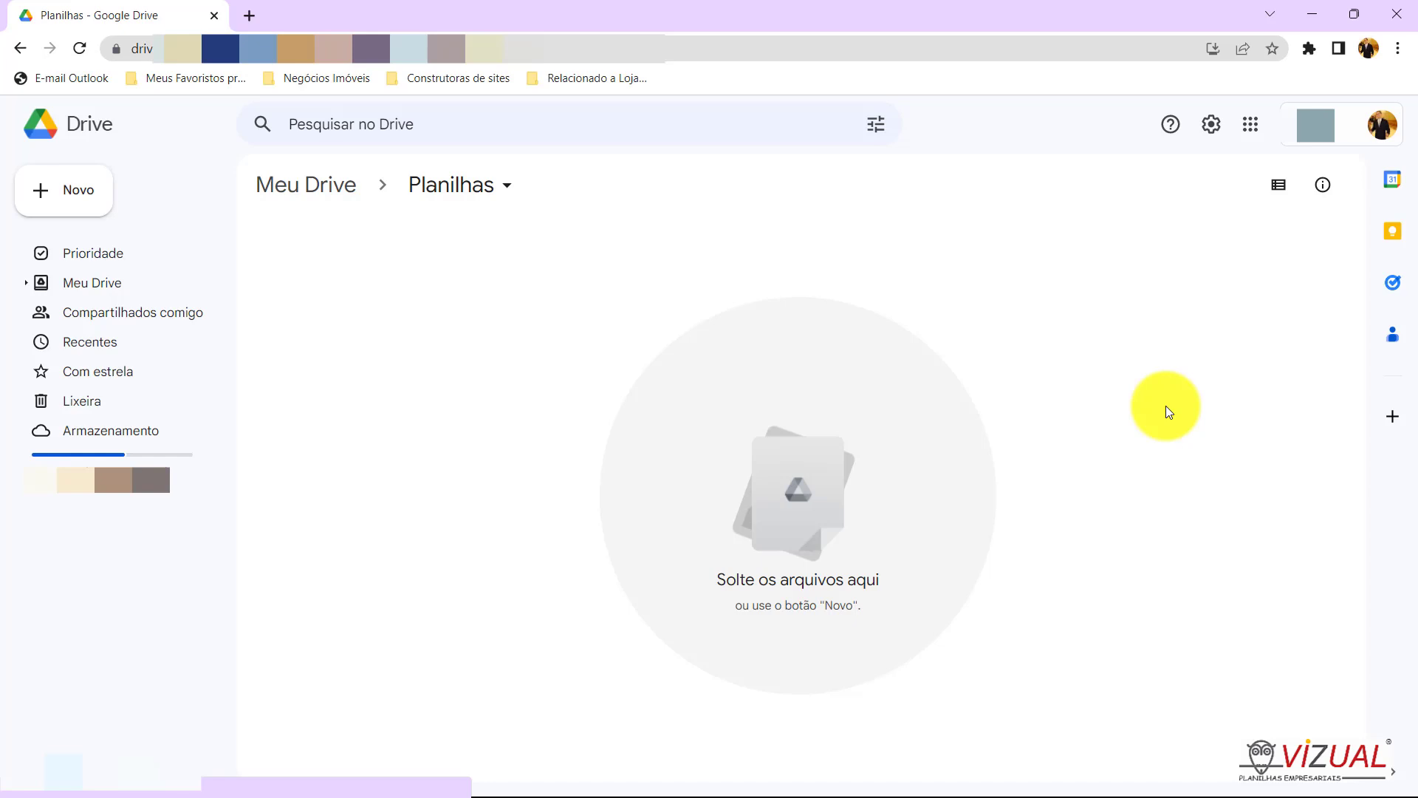
key(F5)
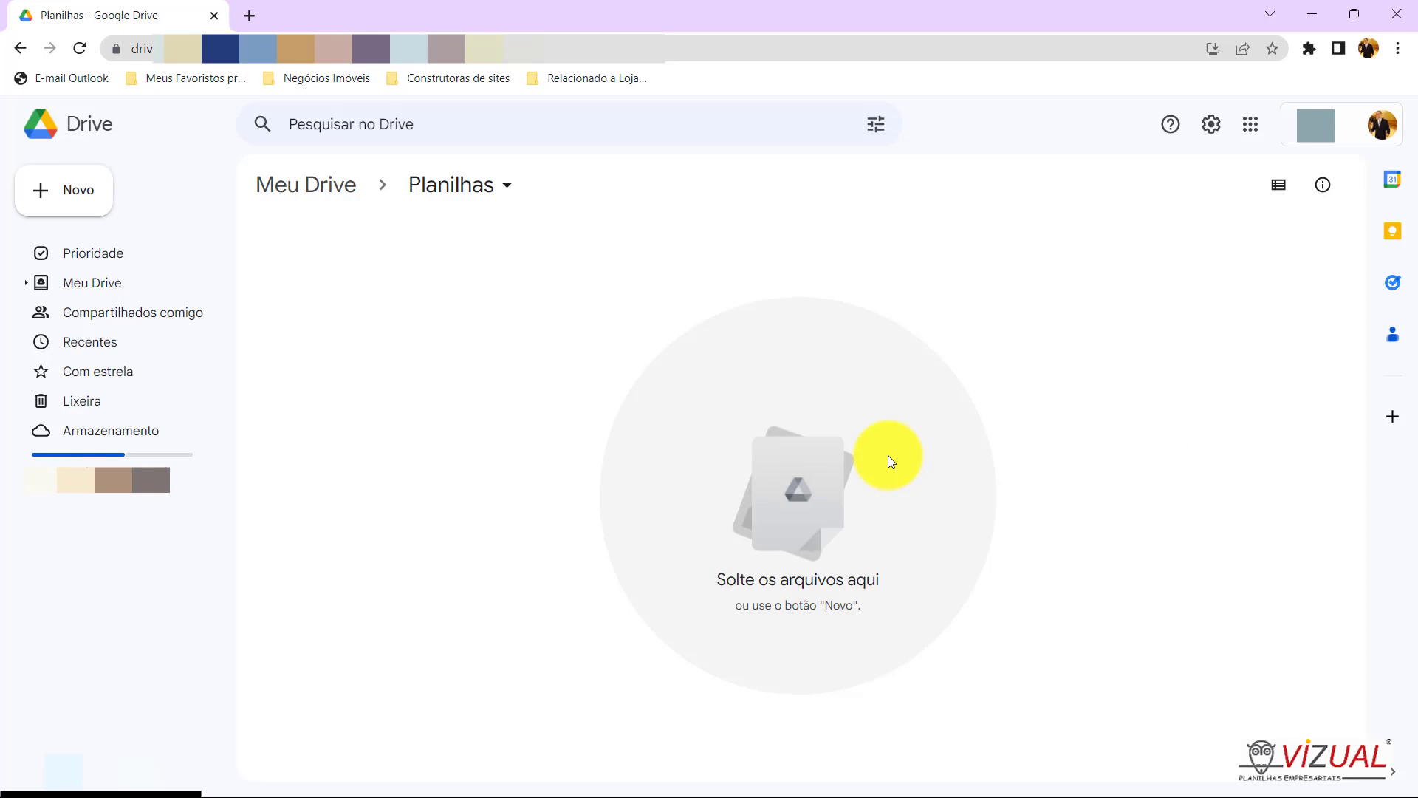
key(F5)
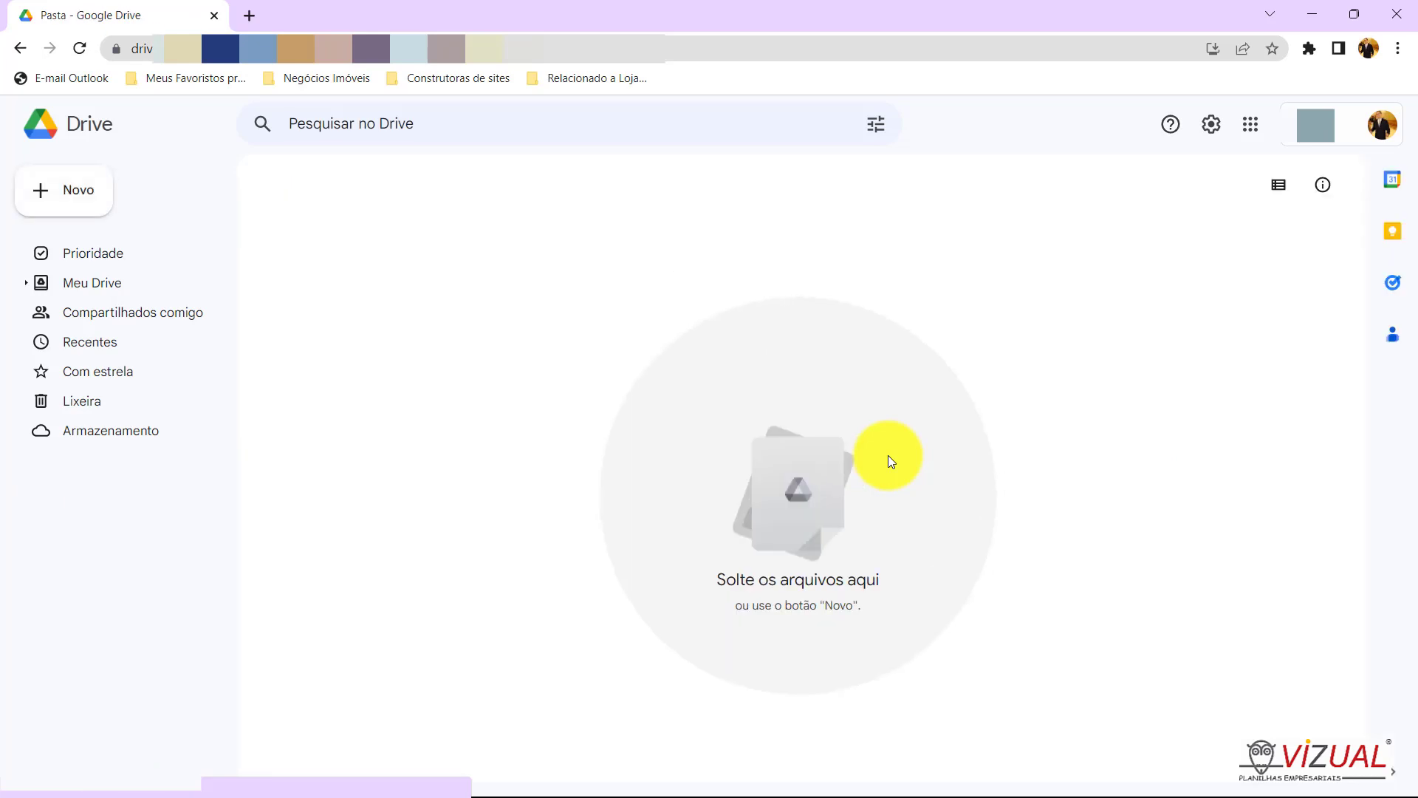
click(1313, 14)
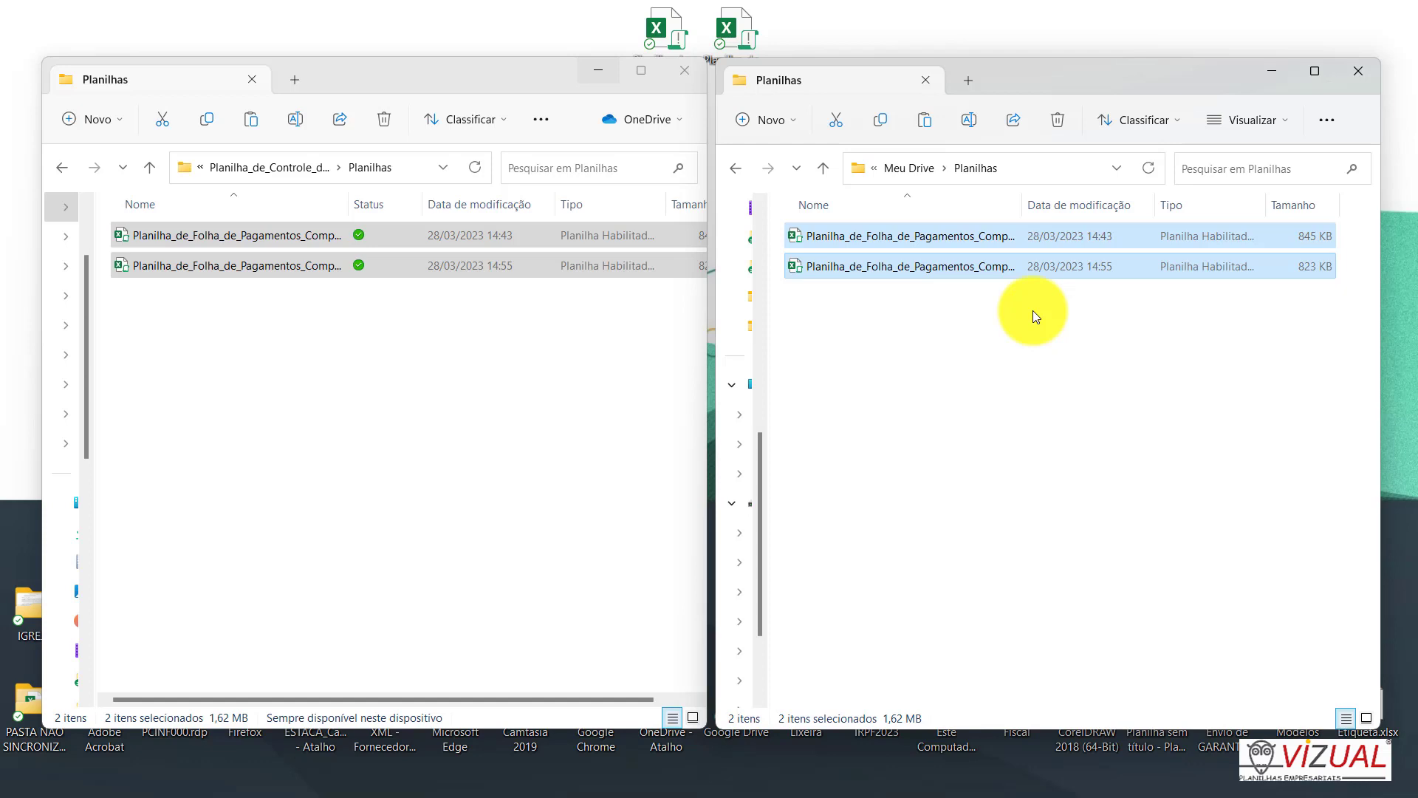
Deselect the pasted files in both folders and minimize the Meu Drive Planilhas window, leaving the OneDrive one open.
click(890, 345)
click(376, 380)
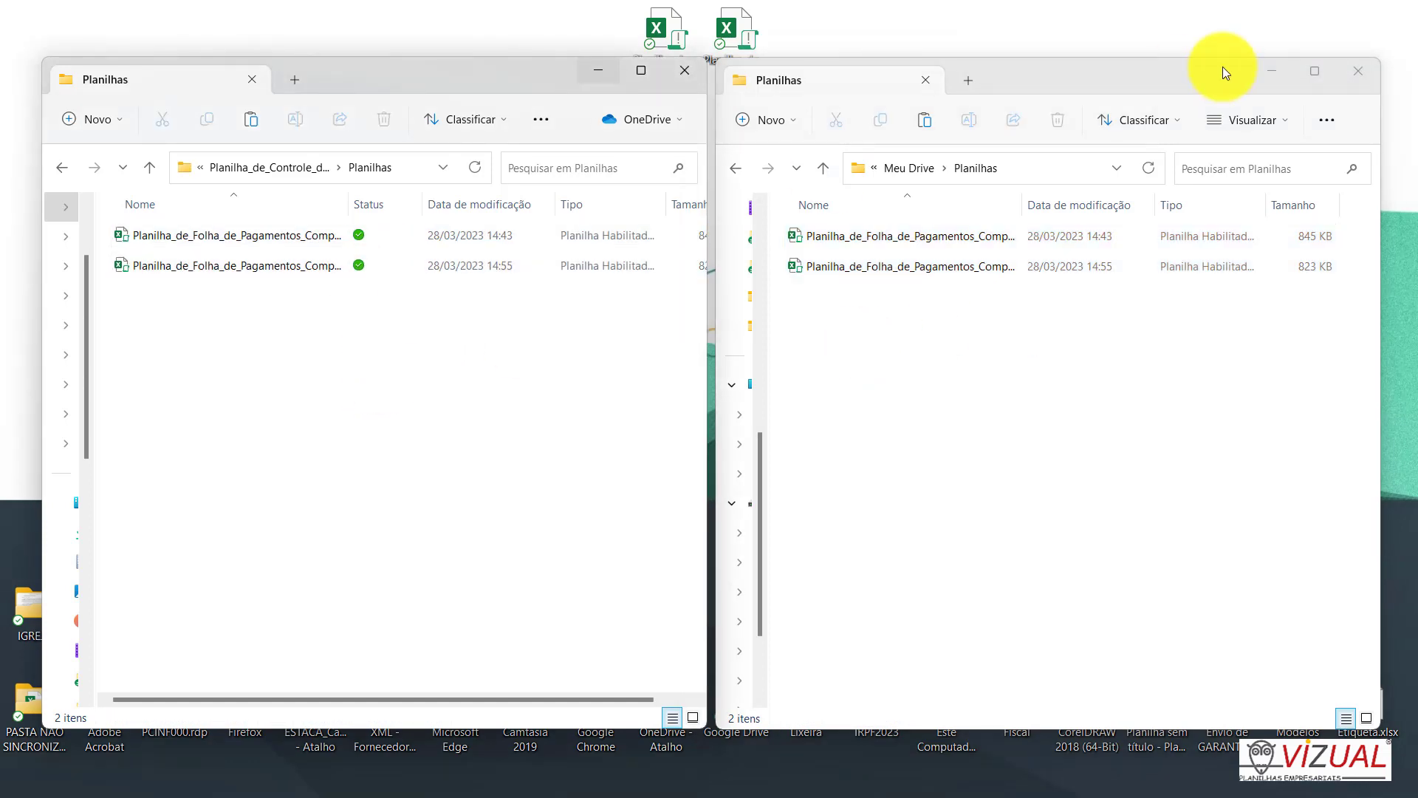
click(1269, 70)
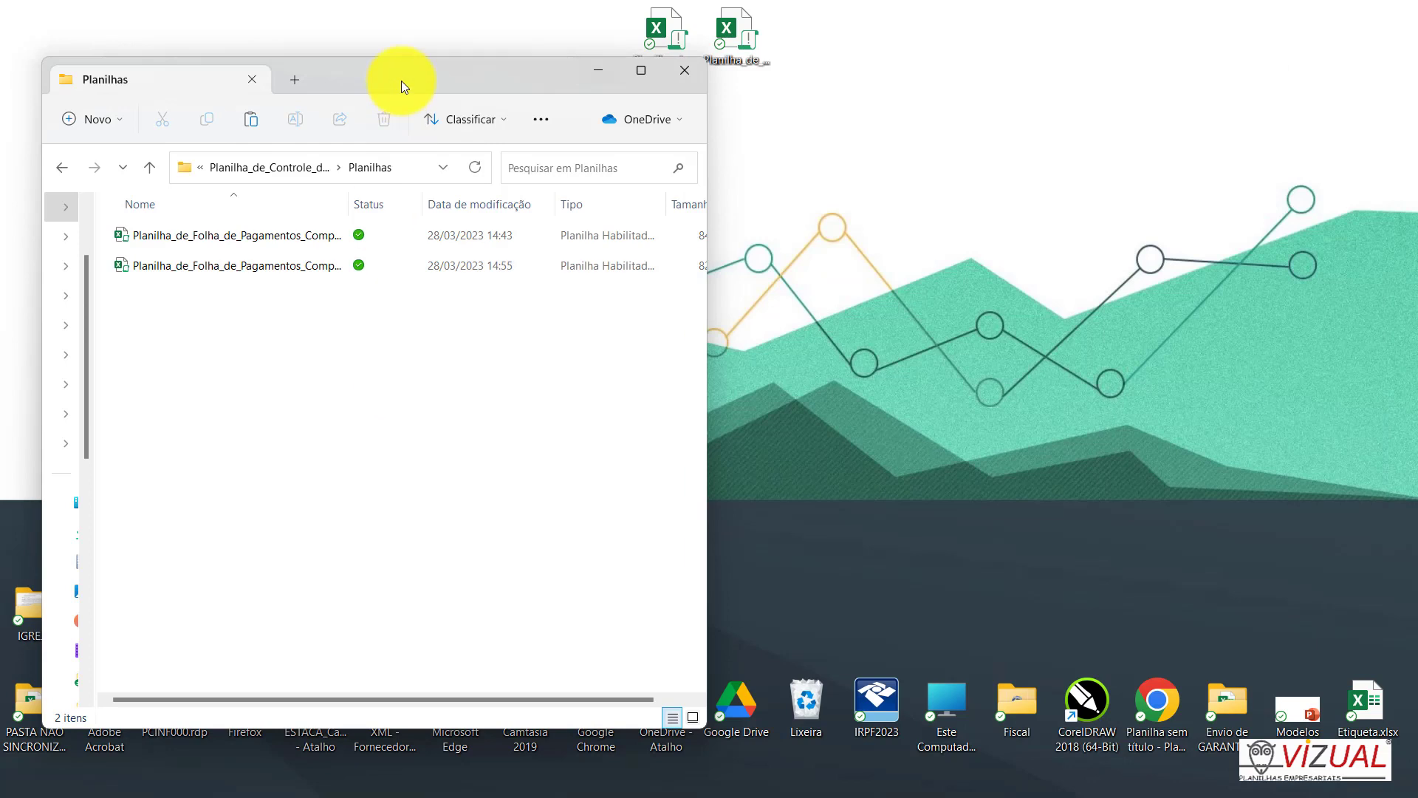
Widen the Name column in the OneDrive Planilhas folder to fit the full file names and select the MODELO spreadsheet.
mouse_move(401, 81)
mouse_down()
mouse_move(474, 94)
mouse_move(406, 94)
mouse_up()
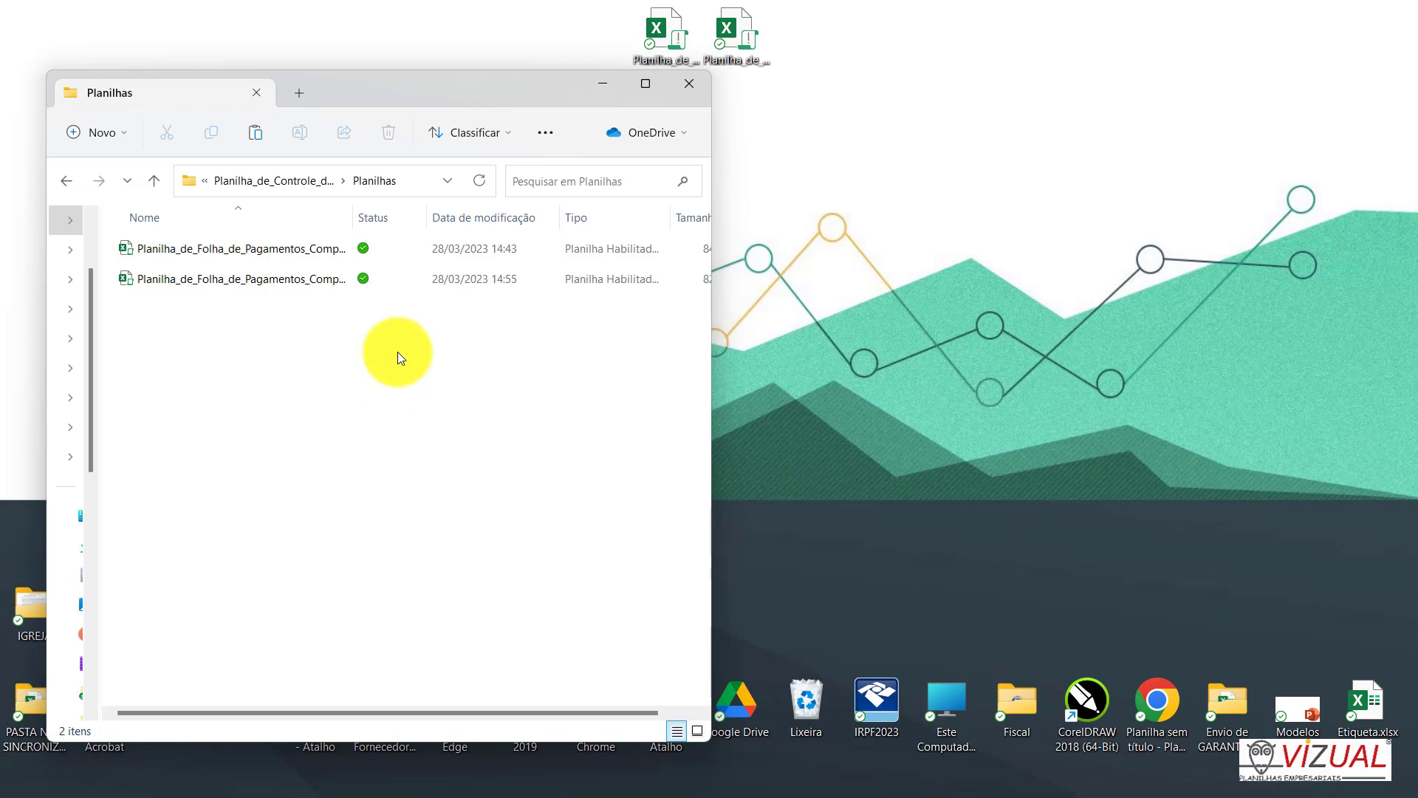
mouse_move(257, 254)
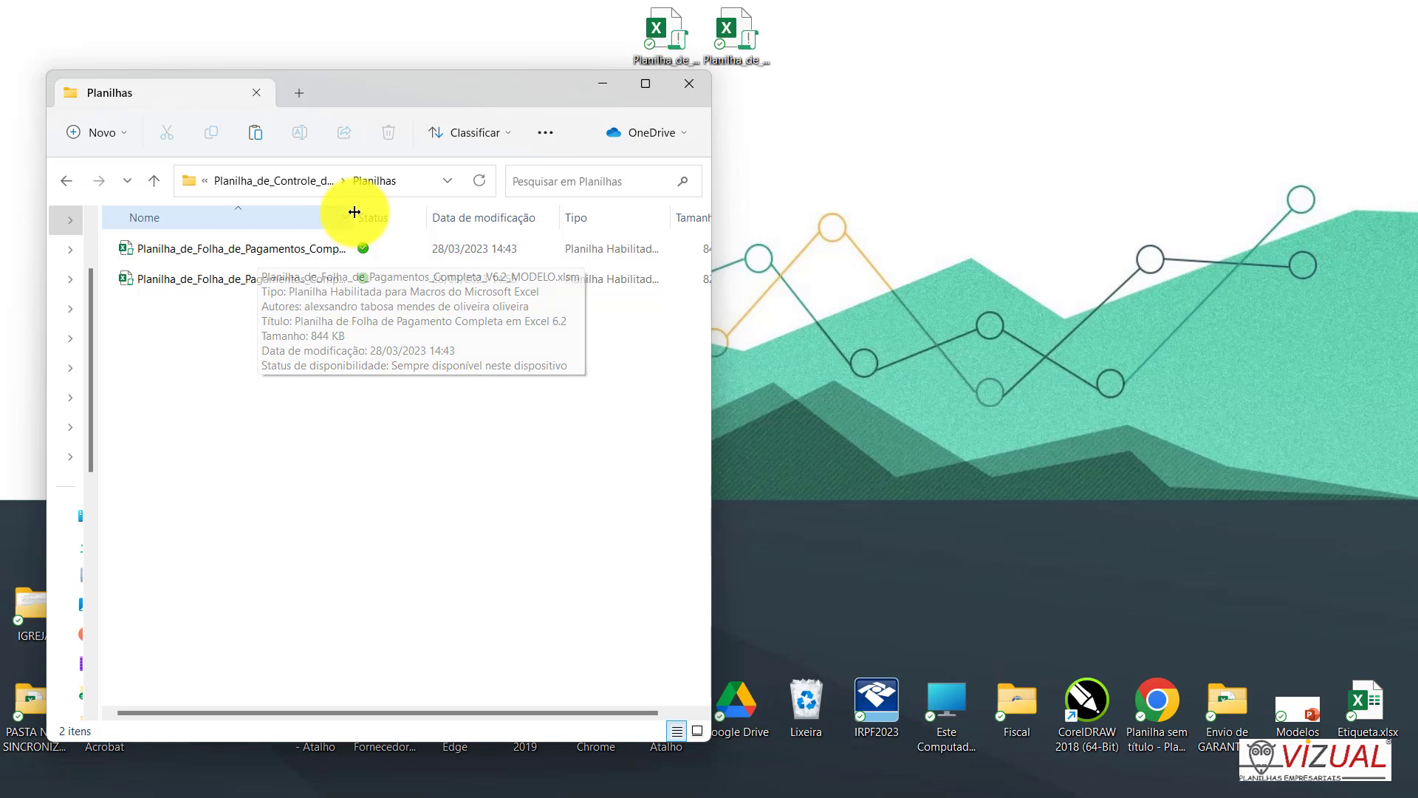
drag(353, 215, 522, 215)
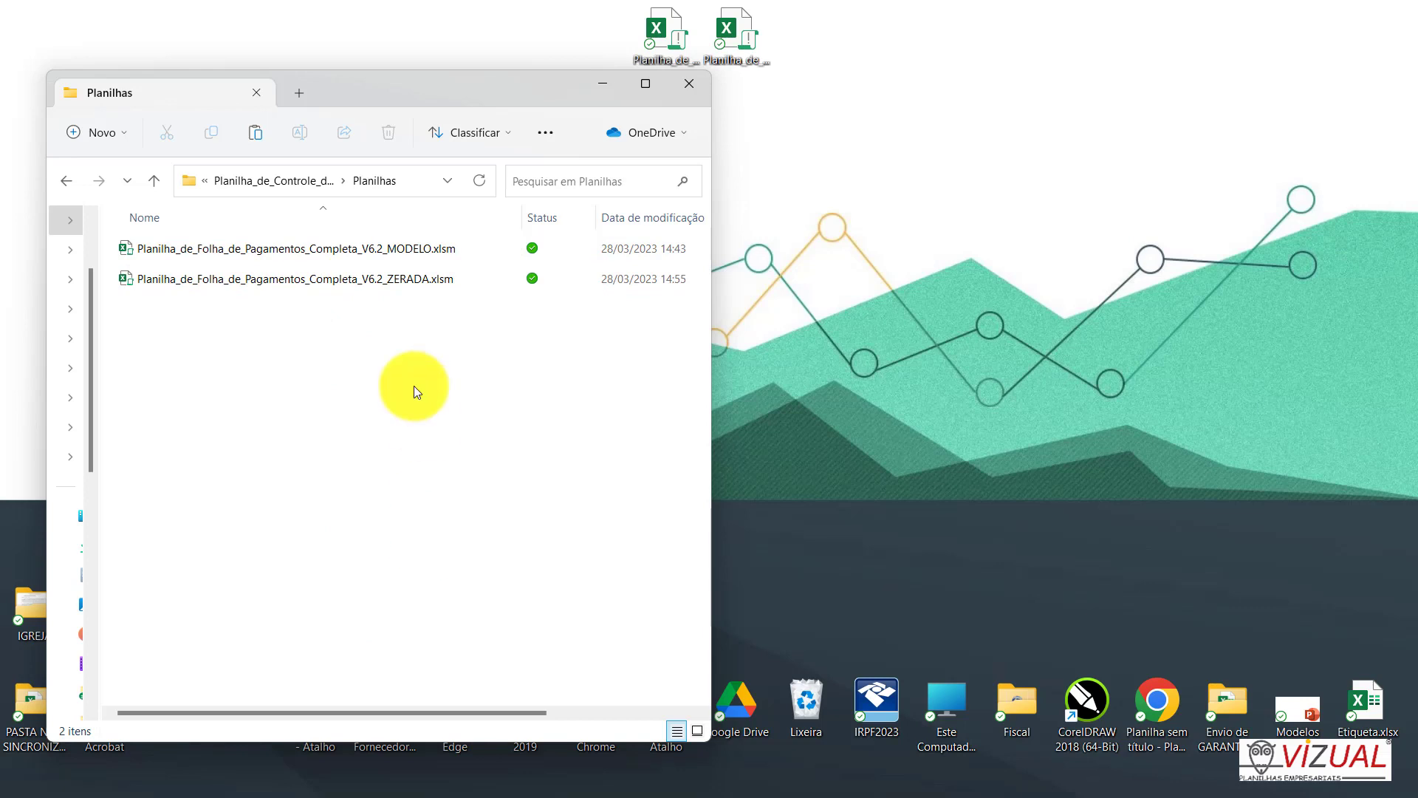
click(366, 250)
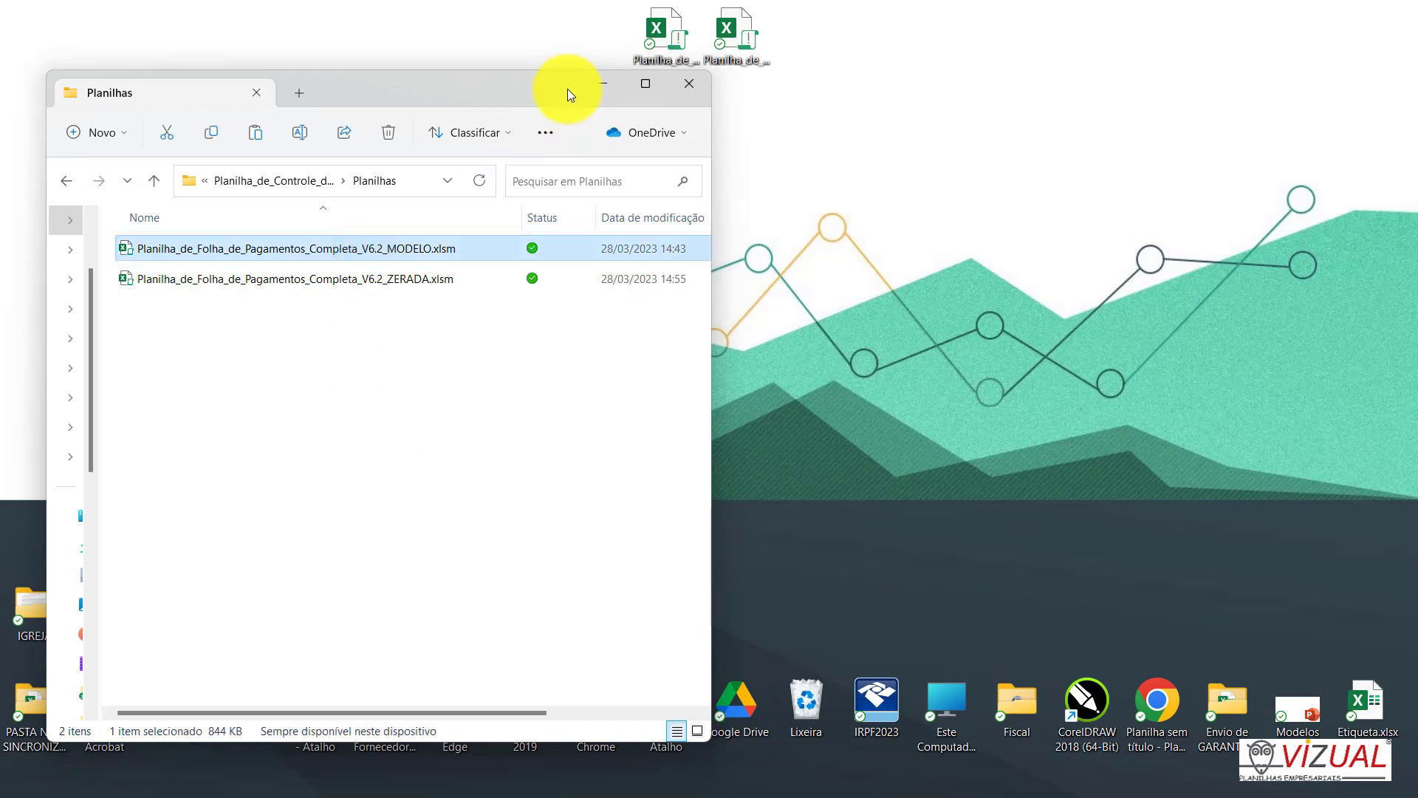
Delete the two payroll spreadsheets from the desktop, moving the OneDrive Planilhas window down and back up.
drag(534, 82, 546, 254)
drag(880, 26, 609, 134)
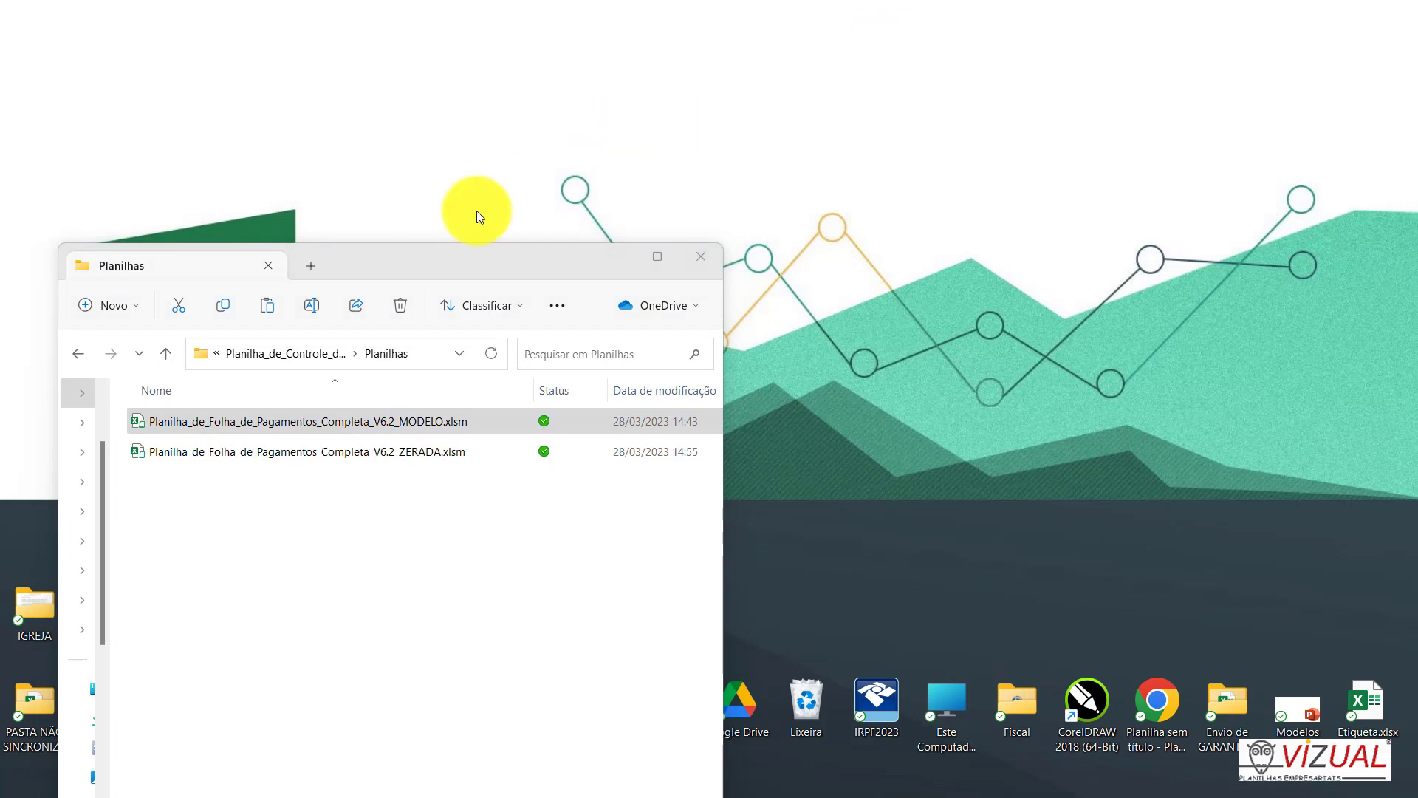
drag(473, 265, 482, 96)
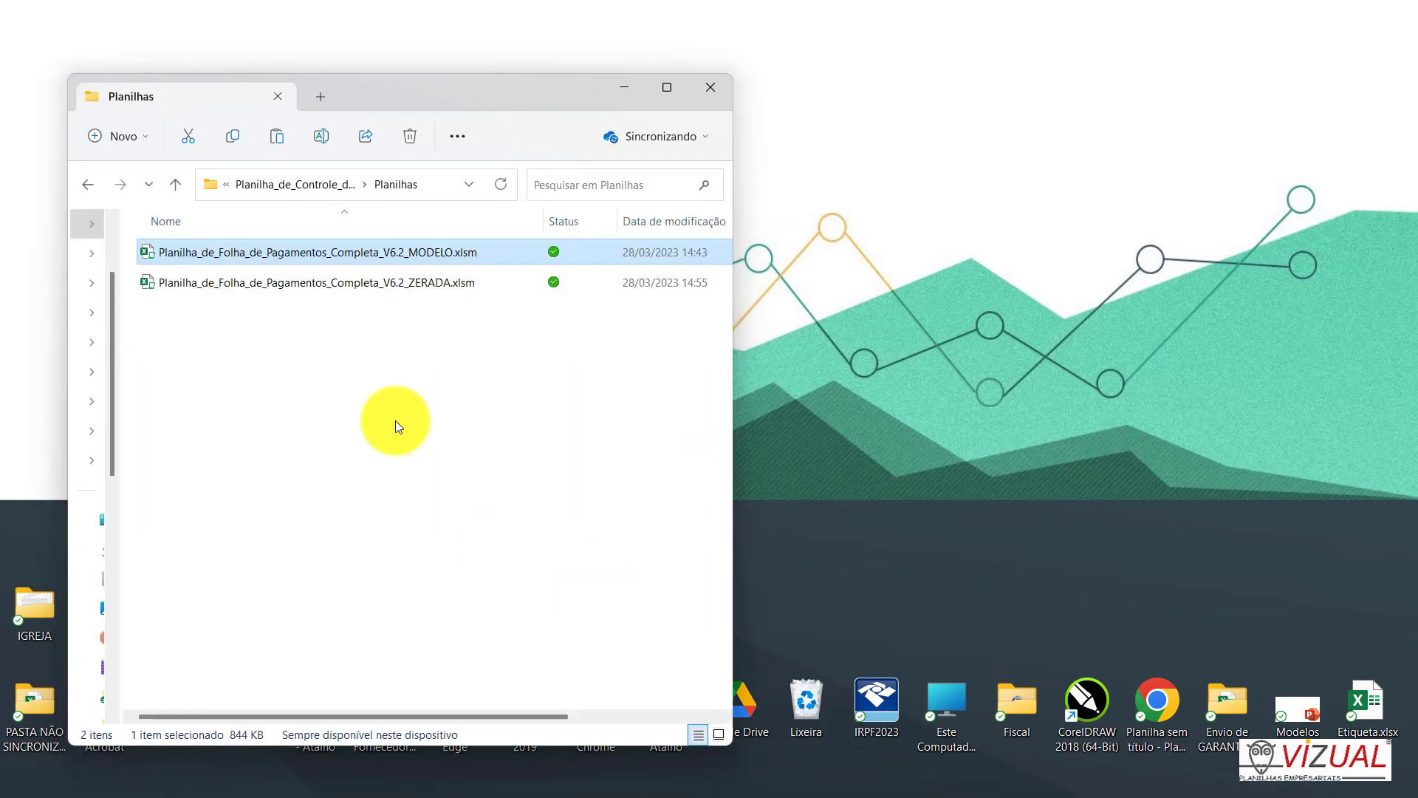
Copy Planilha_de_Folha_de_Pagamentos_Completa_V6.2_ZERADA.xlsm from the OneDrive Planilhas folder to the desktop and place its icon in the empty area beside the window.
click(365, 283)
click(368, 254)
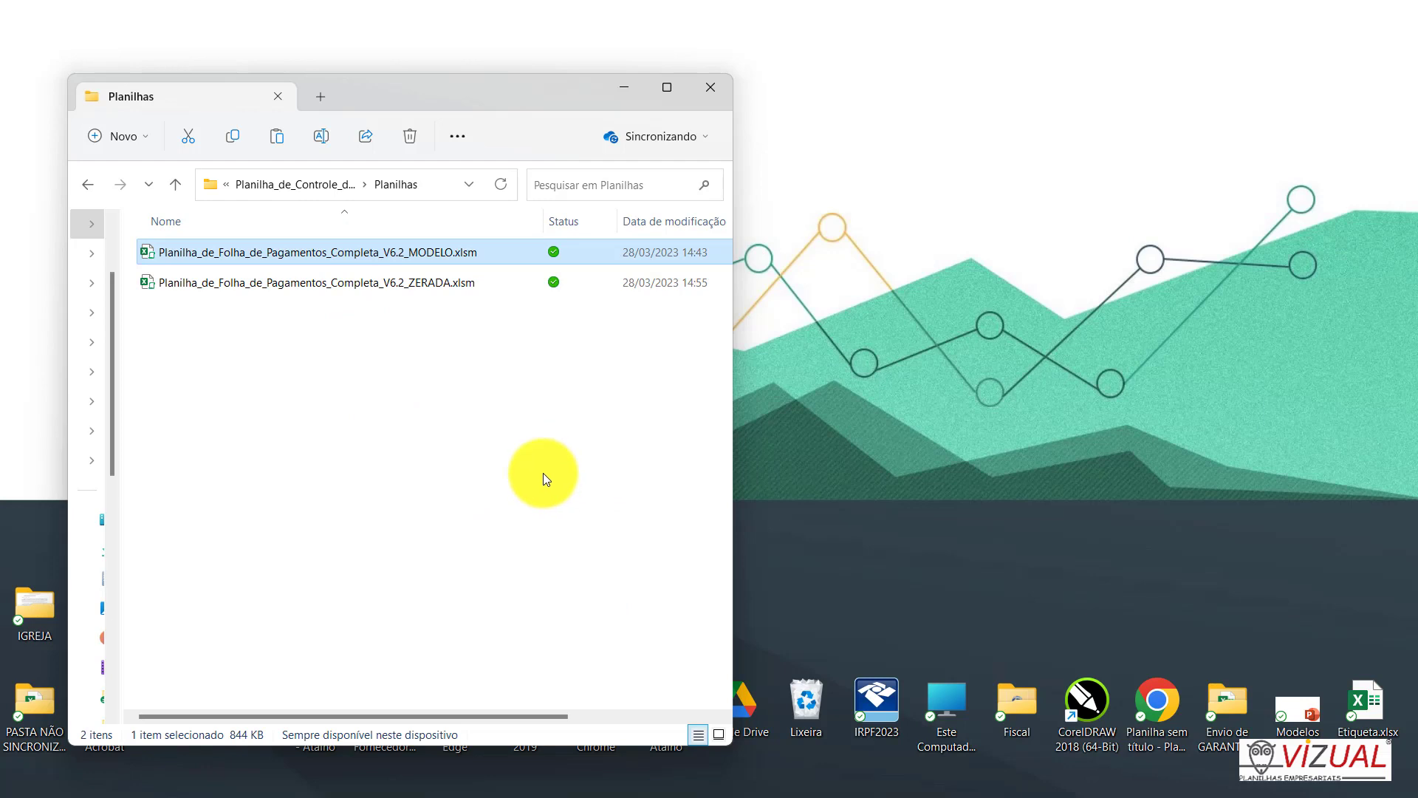
click(369, 292)
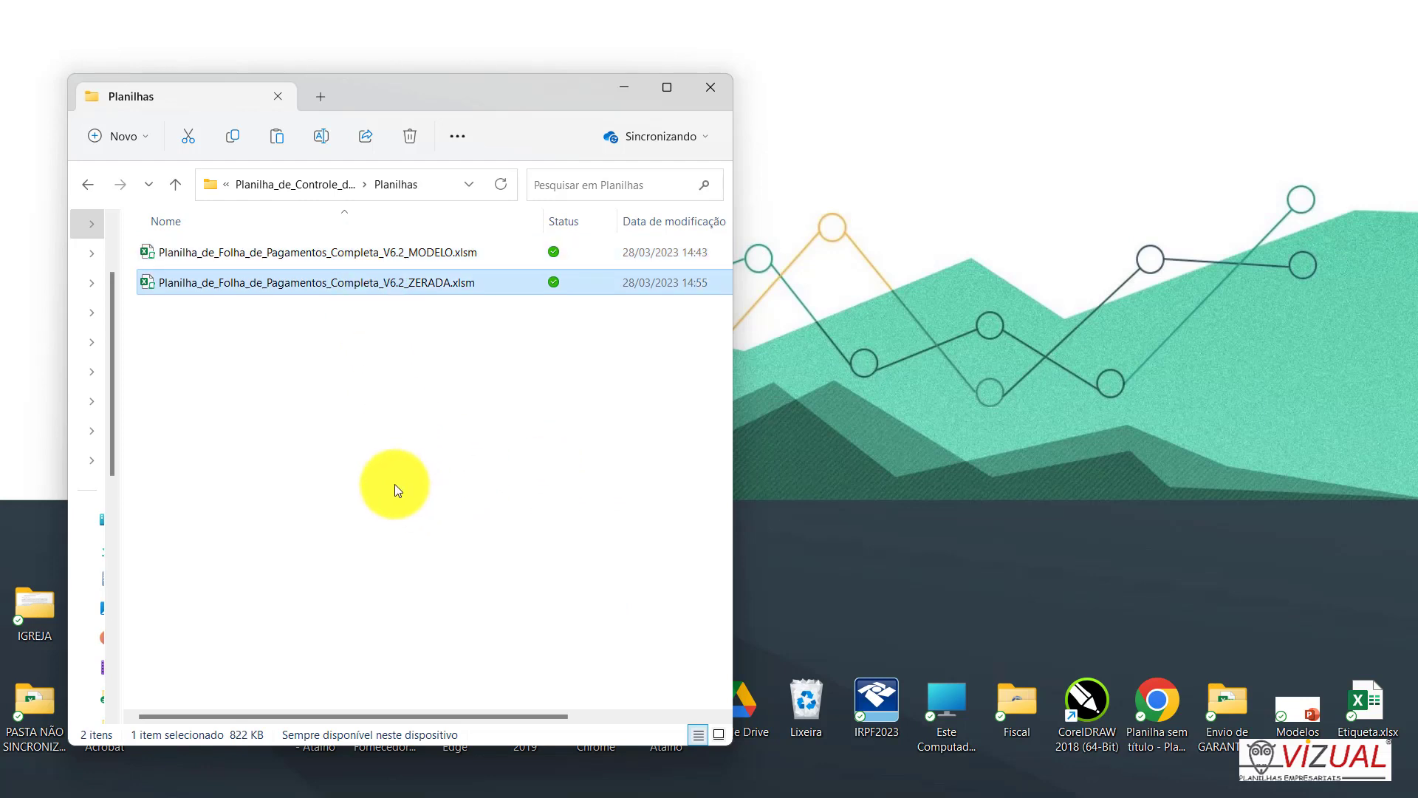
click(226, 135)
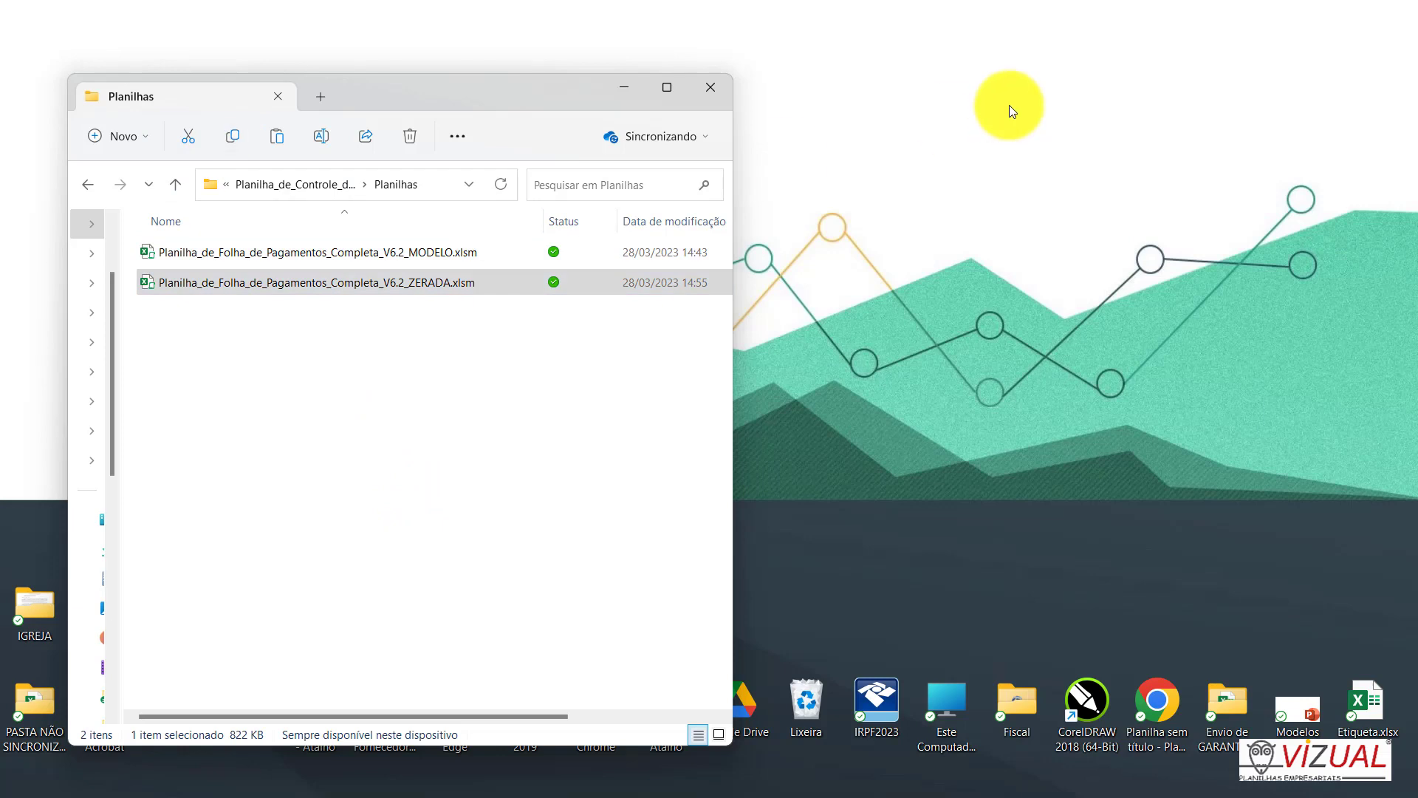
right_click(1009, 105)
click(1035, 129)
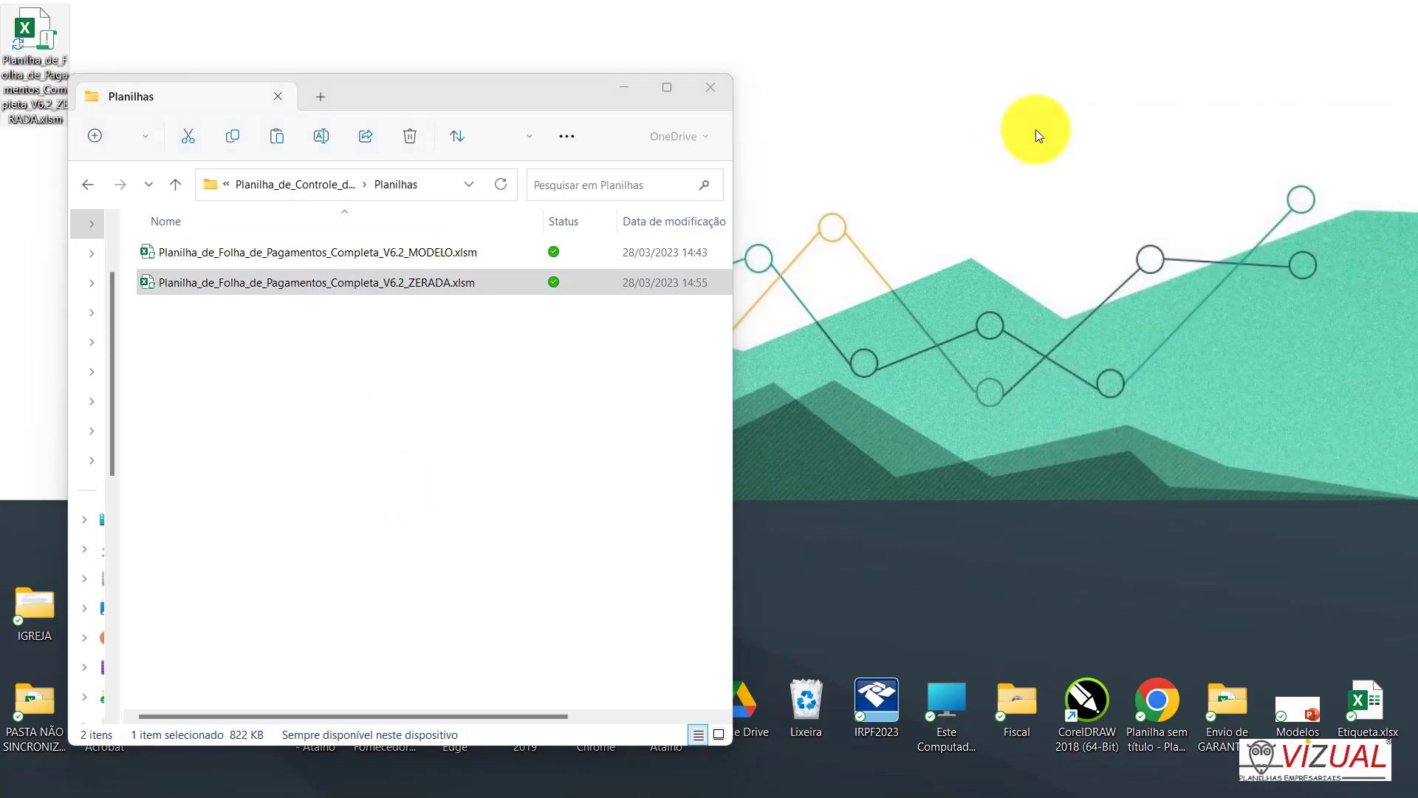
click(700, 522)
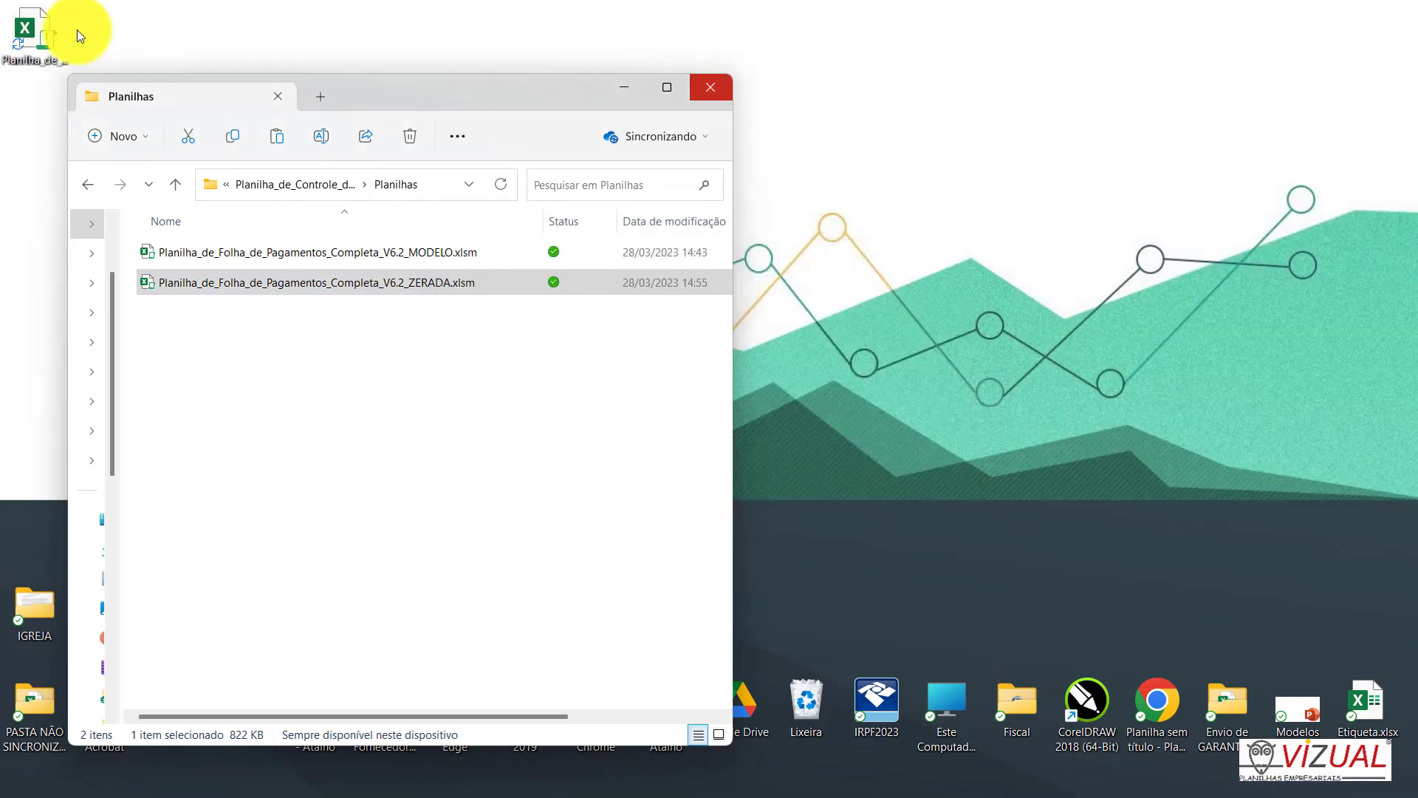
drag(67, 30, 1142, 198)
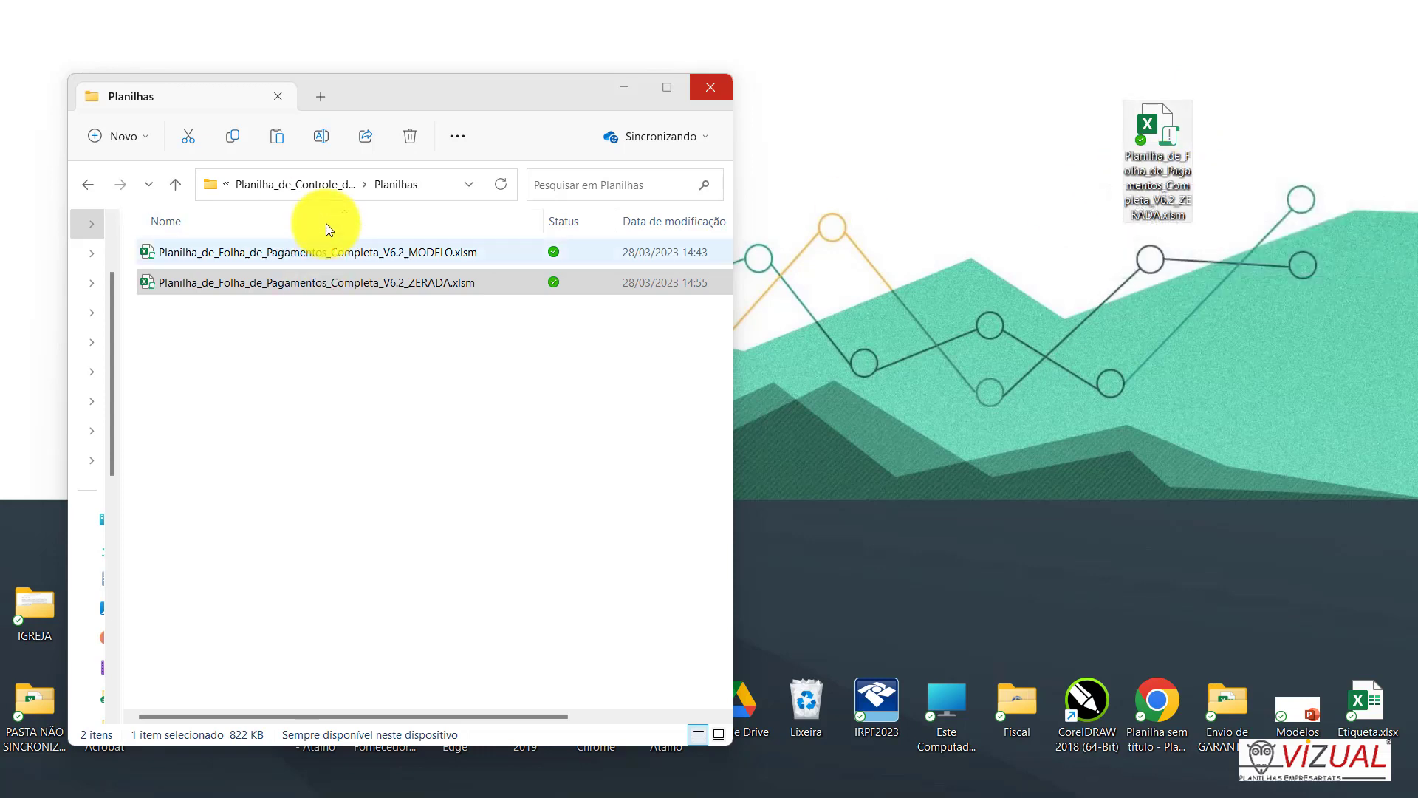
Create a folder named "Trabalhando nessa" inside the OneDrive Planilhas folder and open it.
click(307, 343)
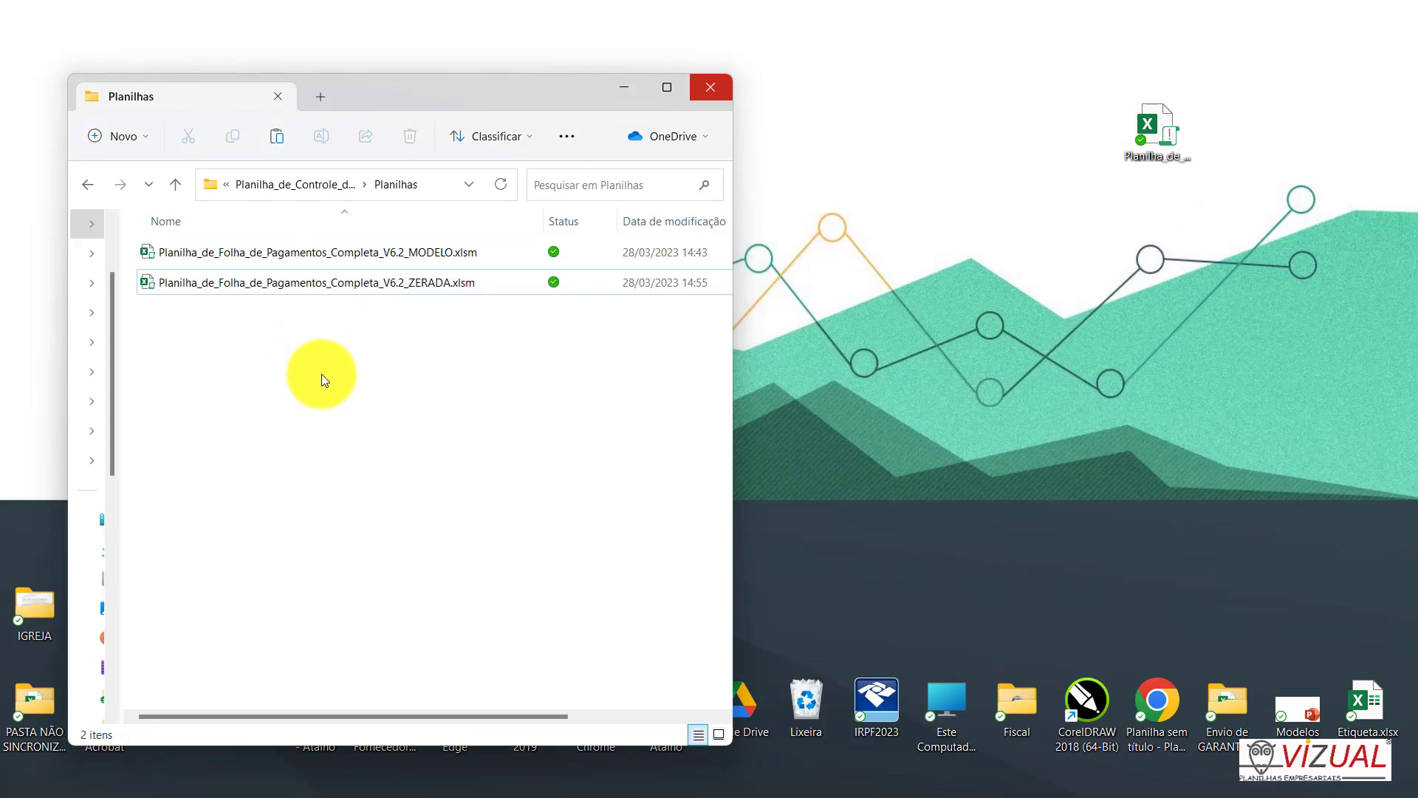
right_click(328, 408)
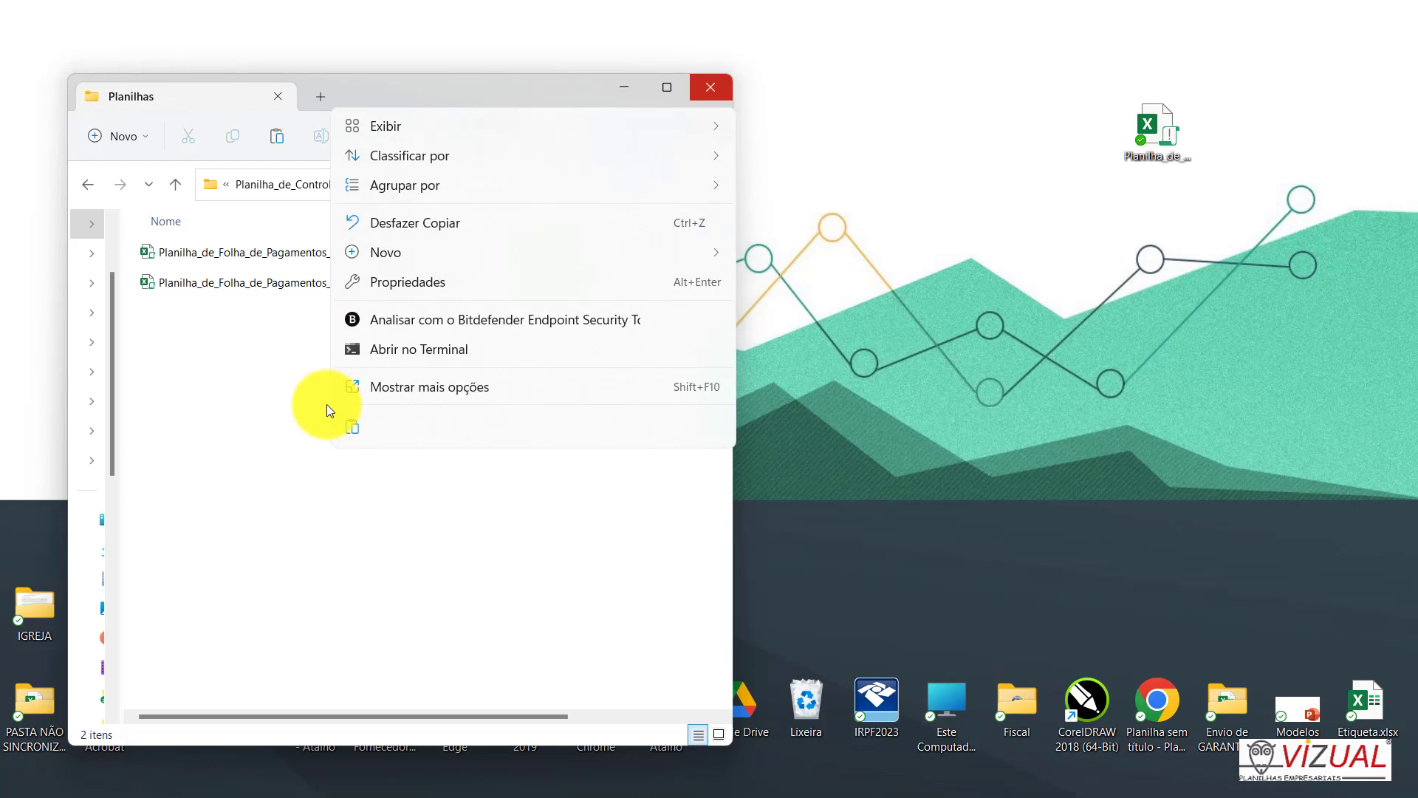
mouse_move(414, 253)
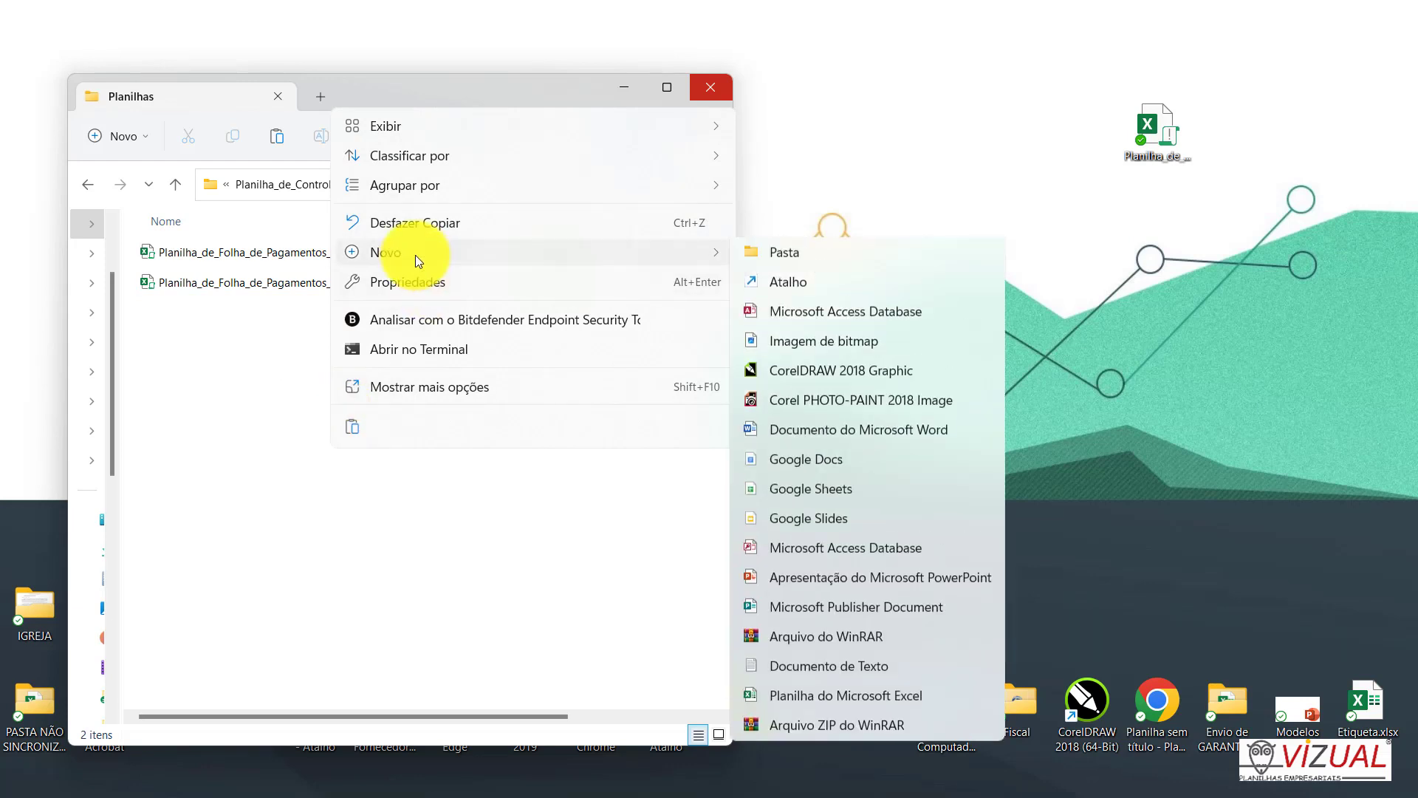
click(772, 255)
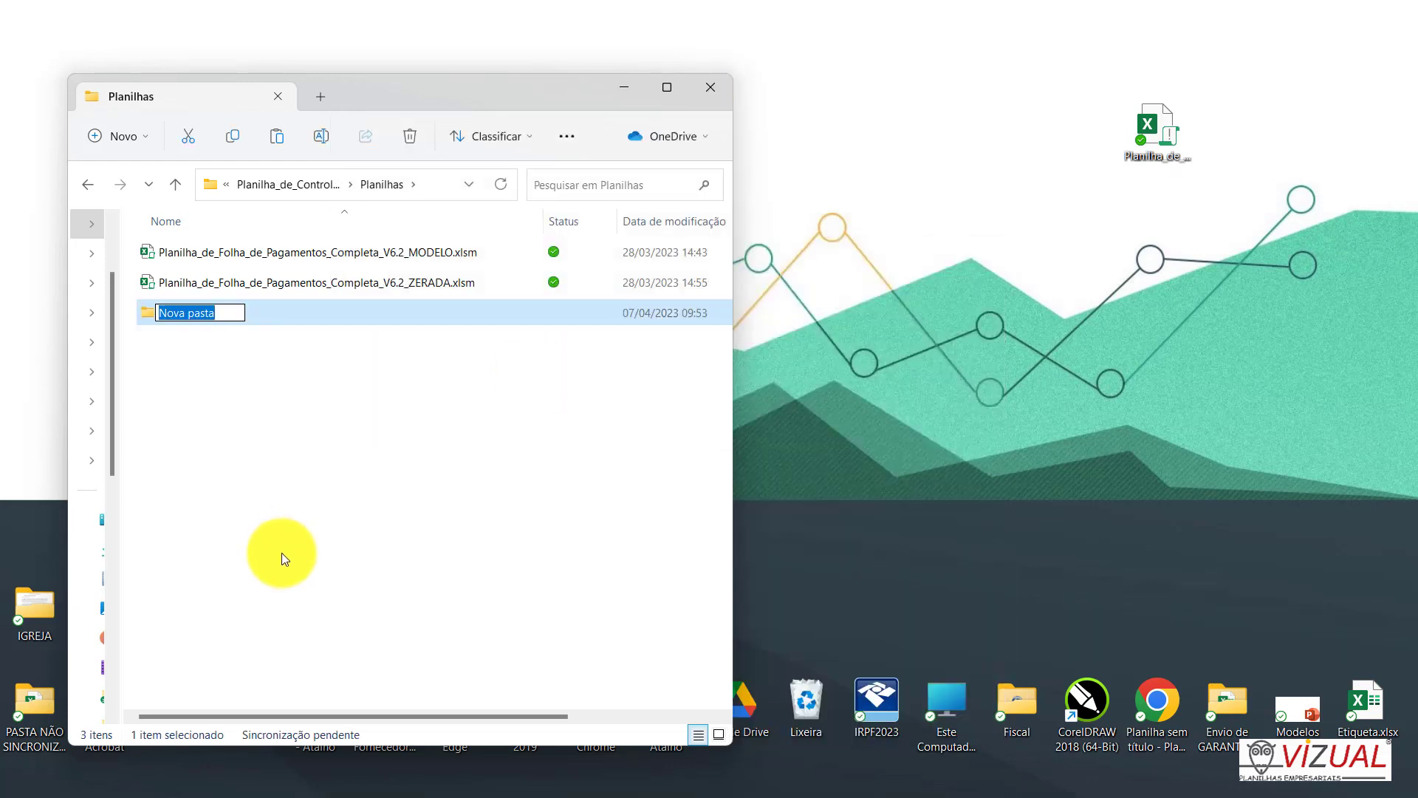
text(Tr)
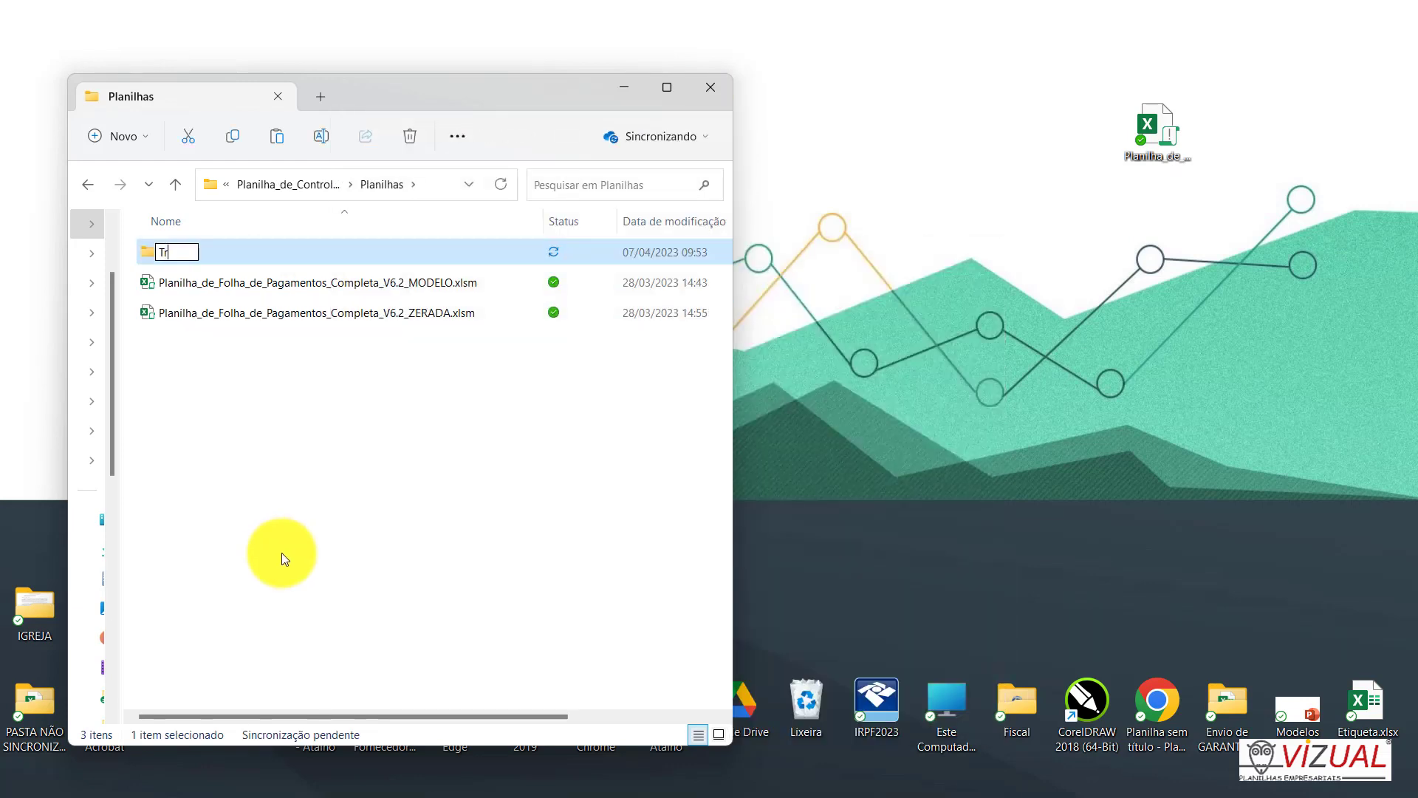
text(abalhando nessa)
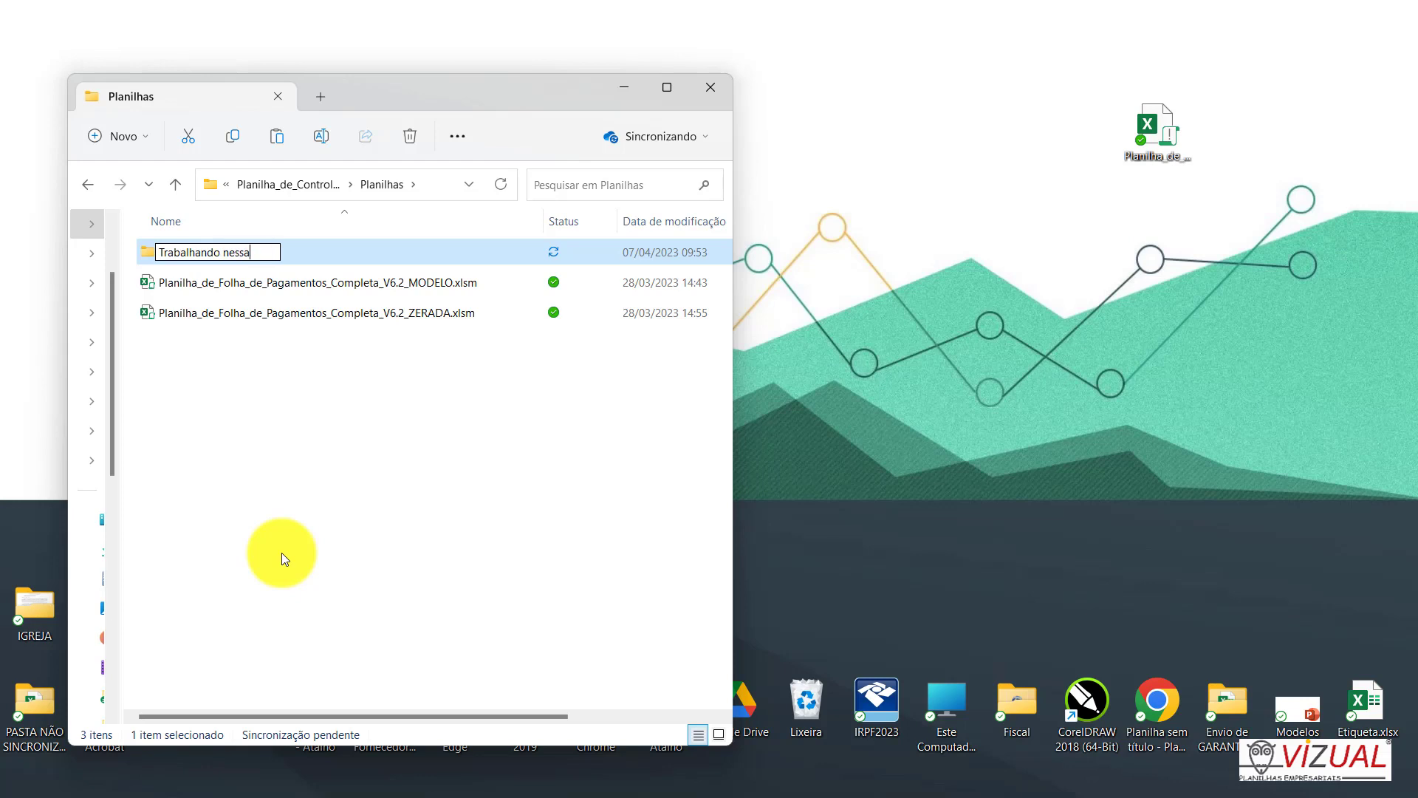
key(Return)
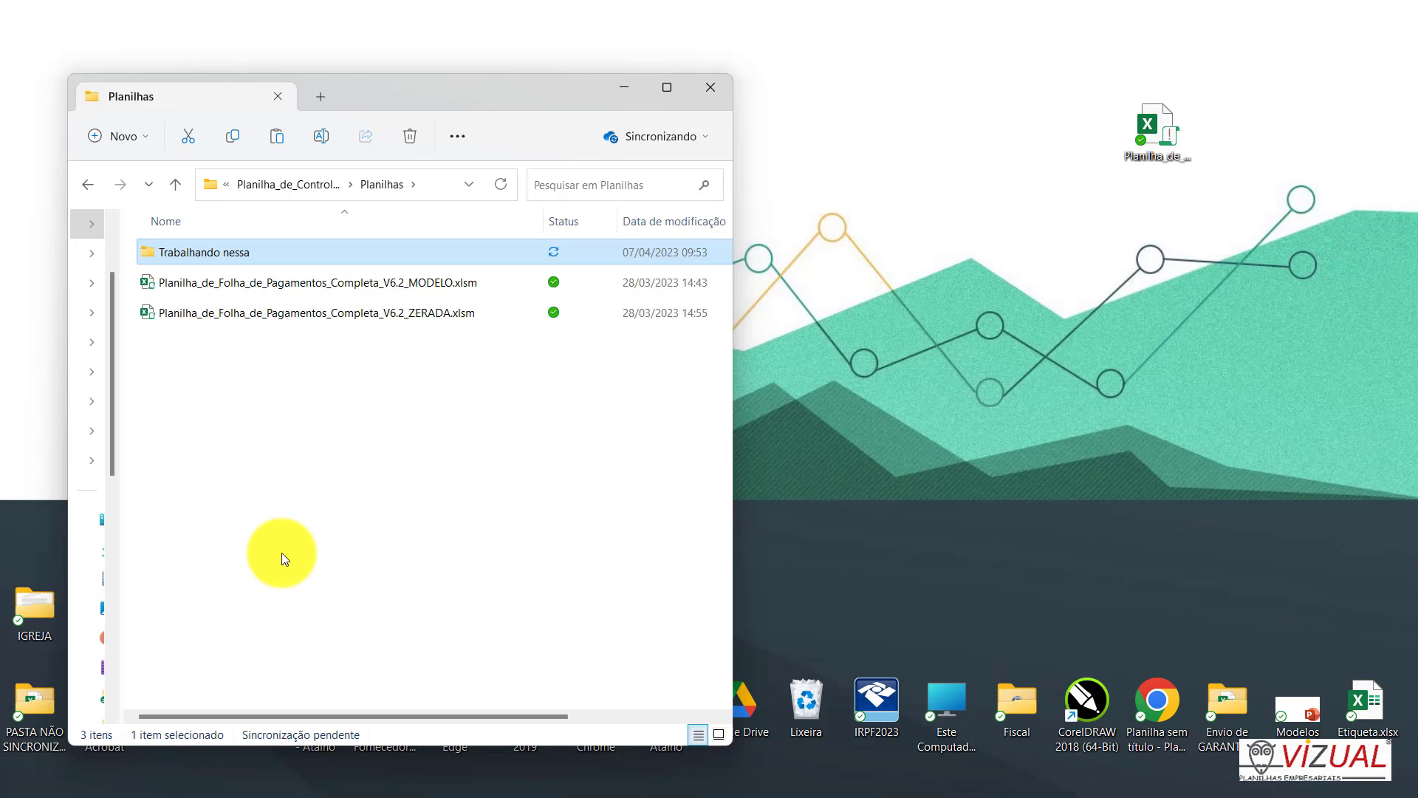
double_click(202, 255)
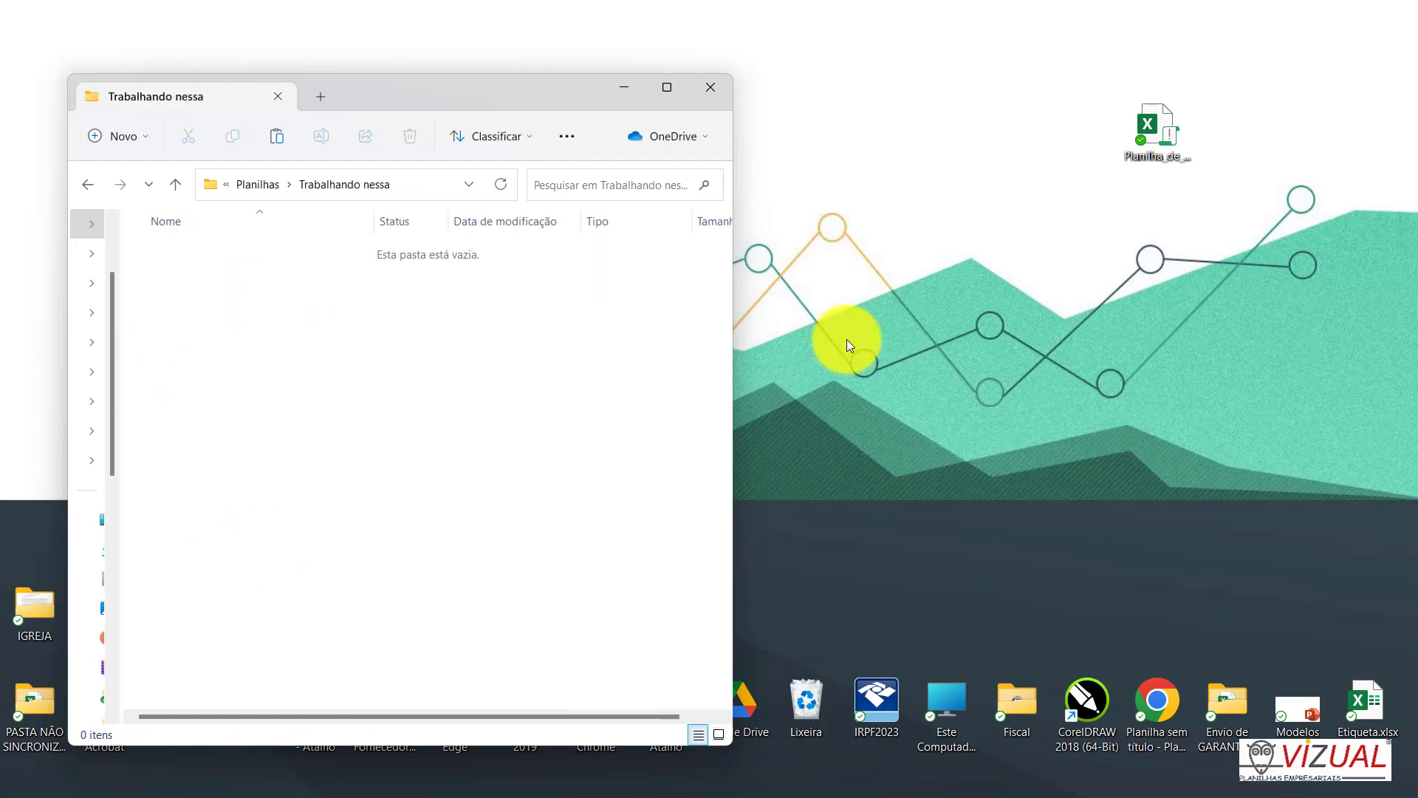
Rename the ZERADA spreadsheet copy on the desktop as "Folha de Pagamento Minha Empresa .xlsm".
click(1161, 156)
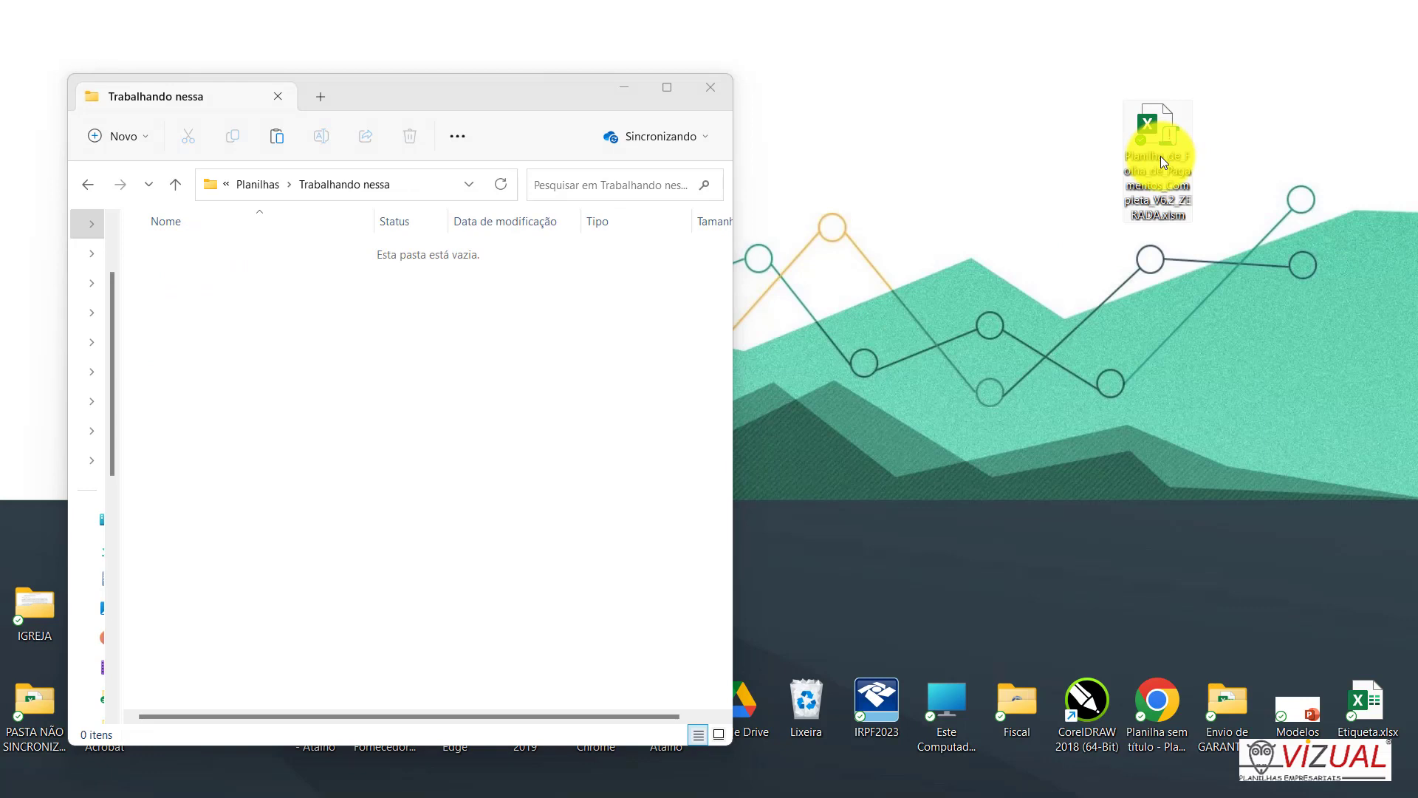
click(1160, 157)
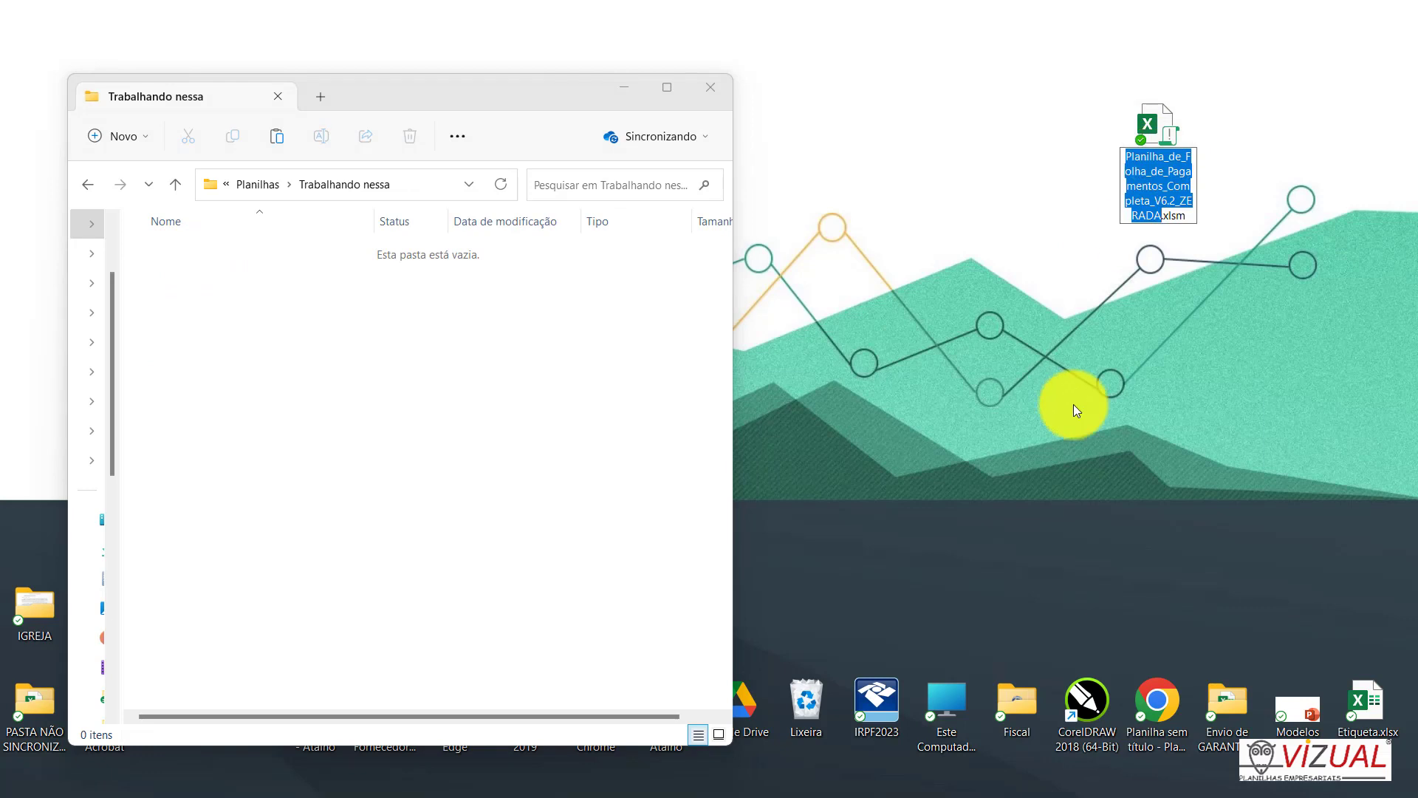
key(BackSpace)
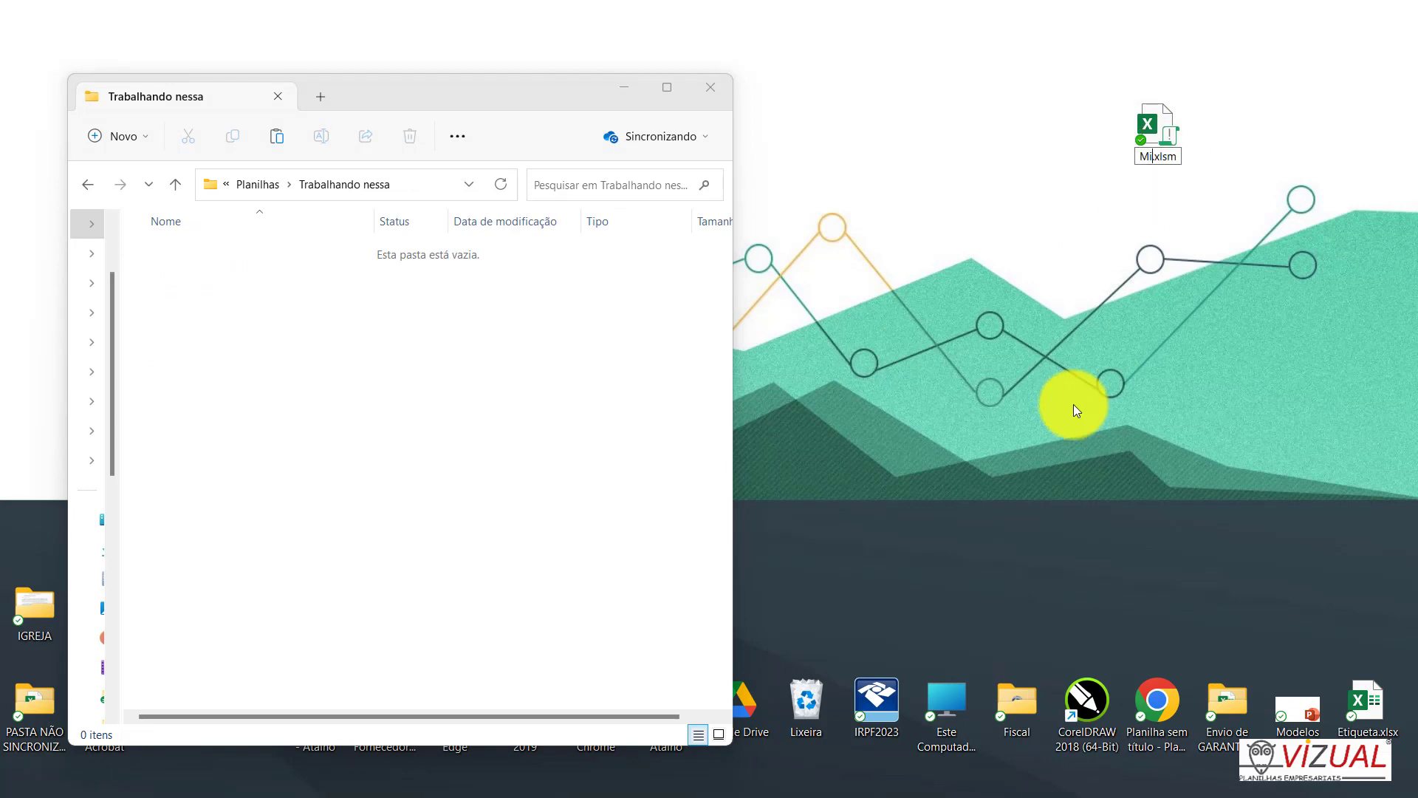
text(Folha de Paga)
text(mento Minha Em)
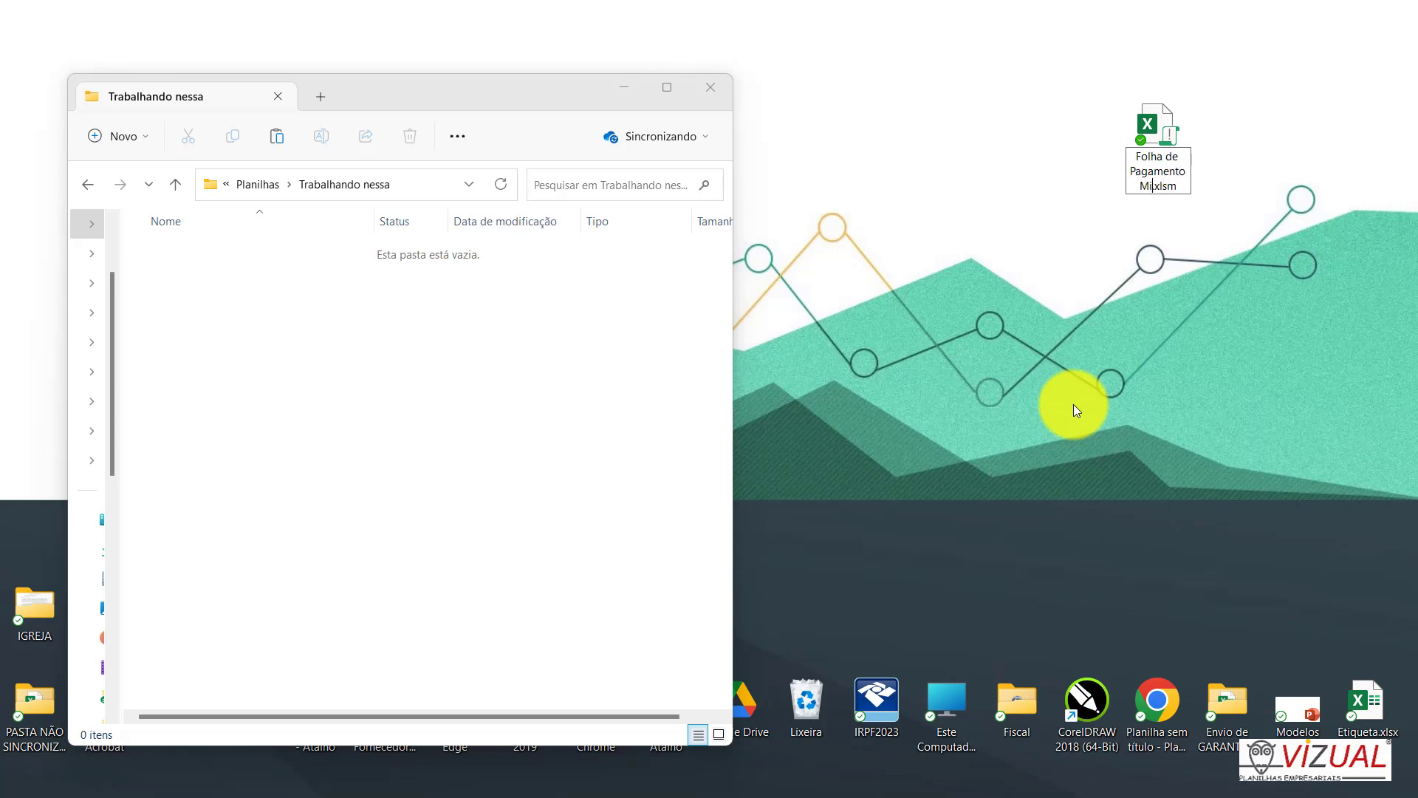
text(presa)
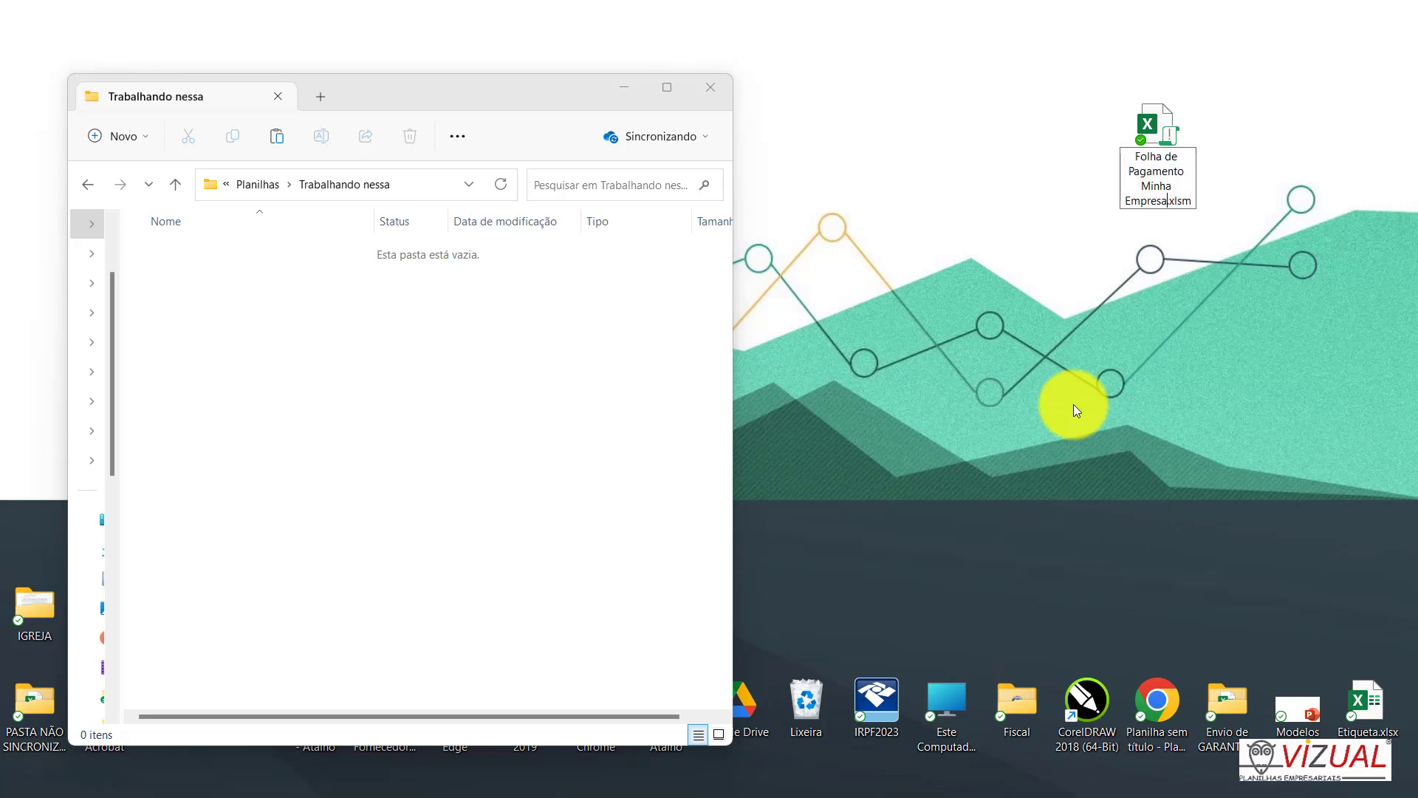
key(Return)
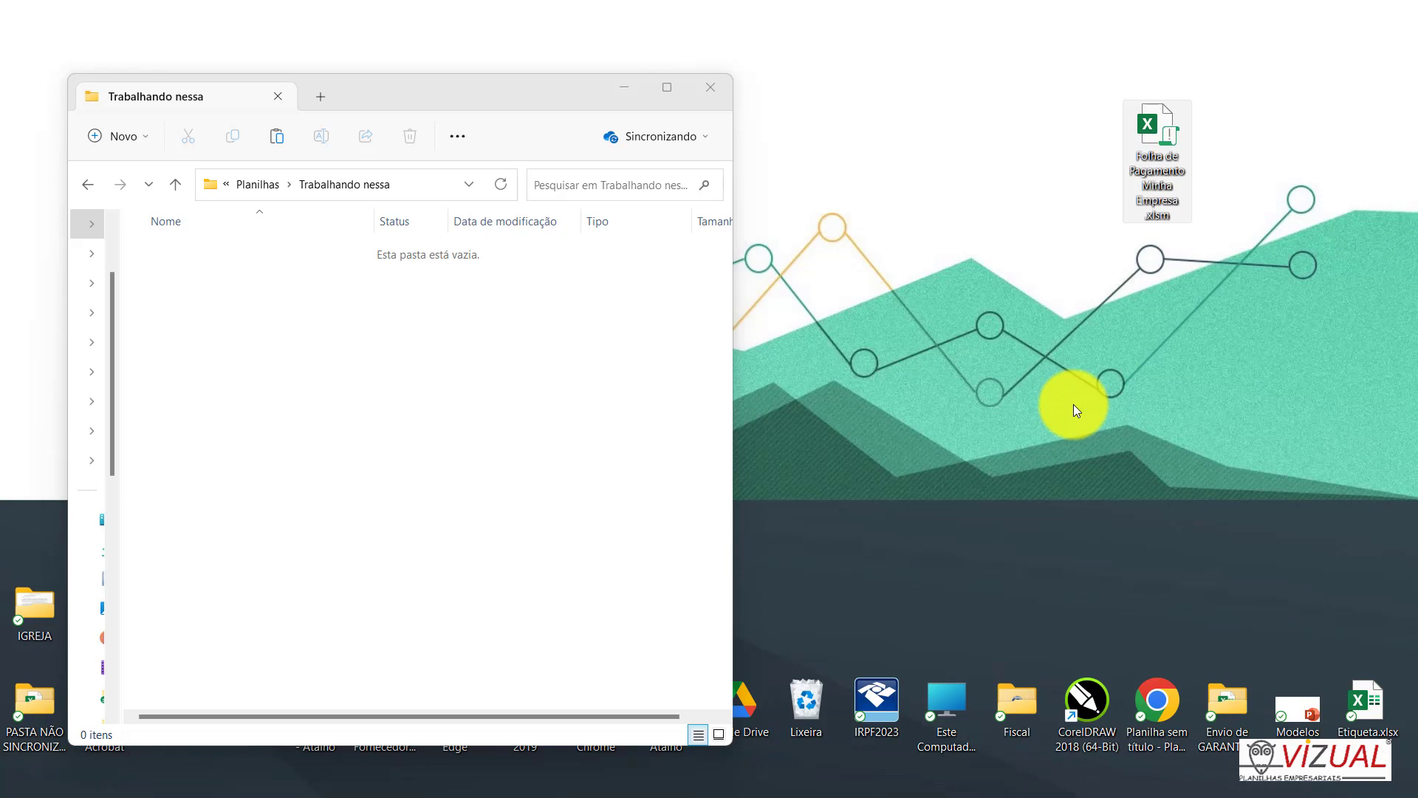
Copy the renamed Folha de Pagamento Minha Empresa spreadsheet from the desktop into the Trabalhando nessa folder.
click(1171, 135)
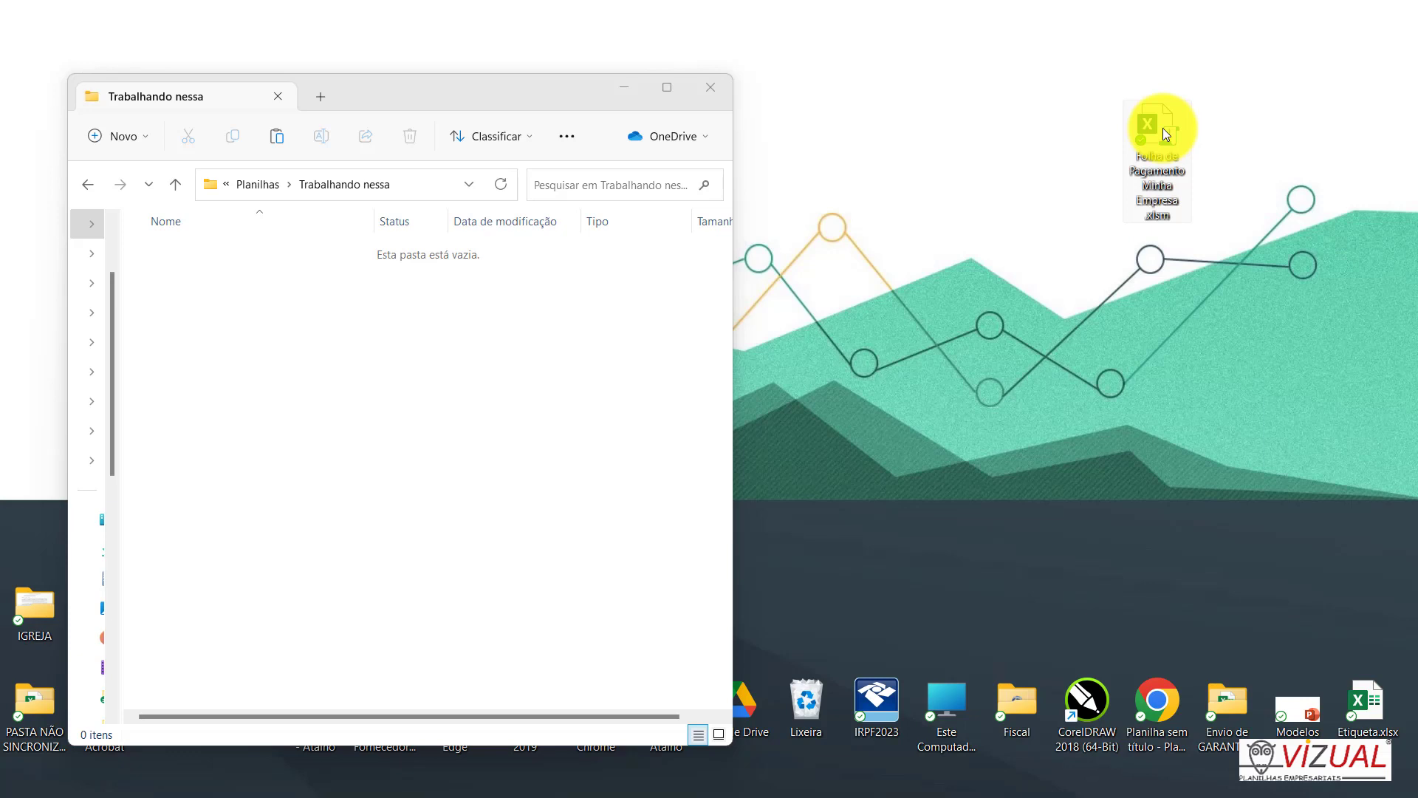
click(279, 438)
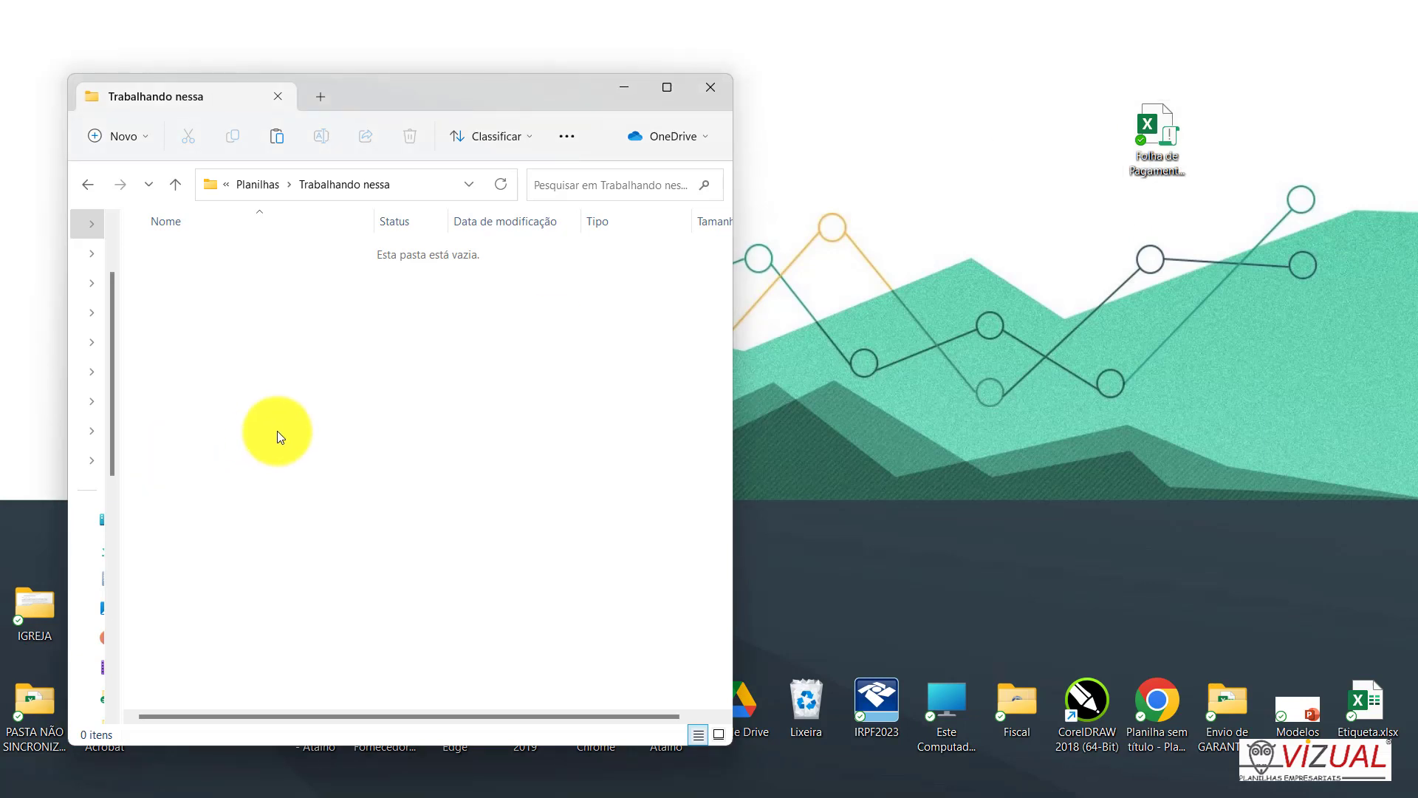
right_click(277, 432)
mouse_move(341, 278)
click(332, 512)
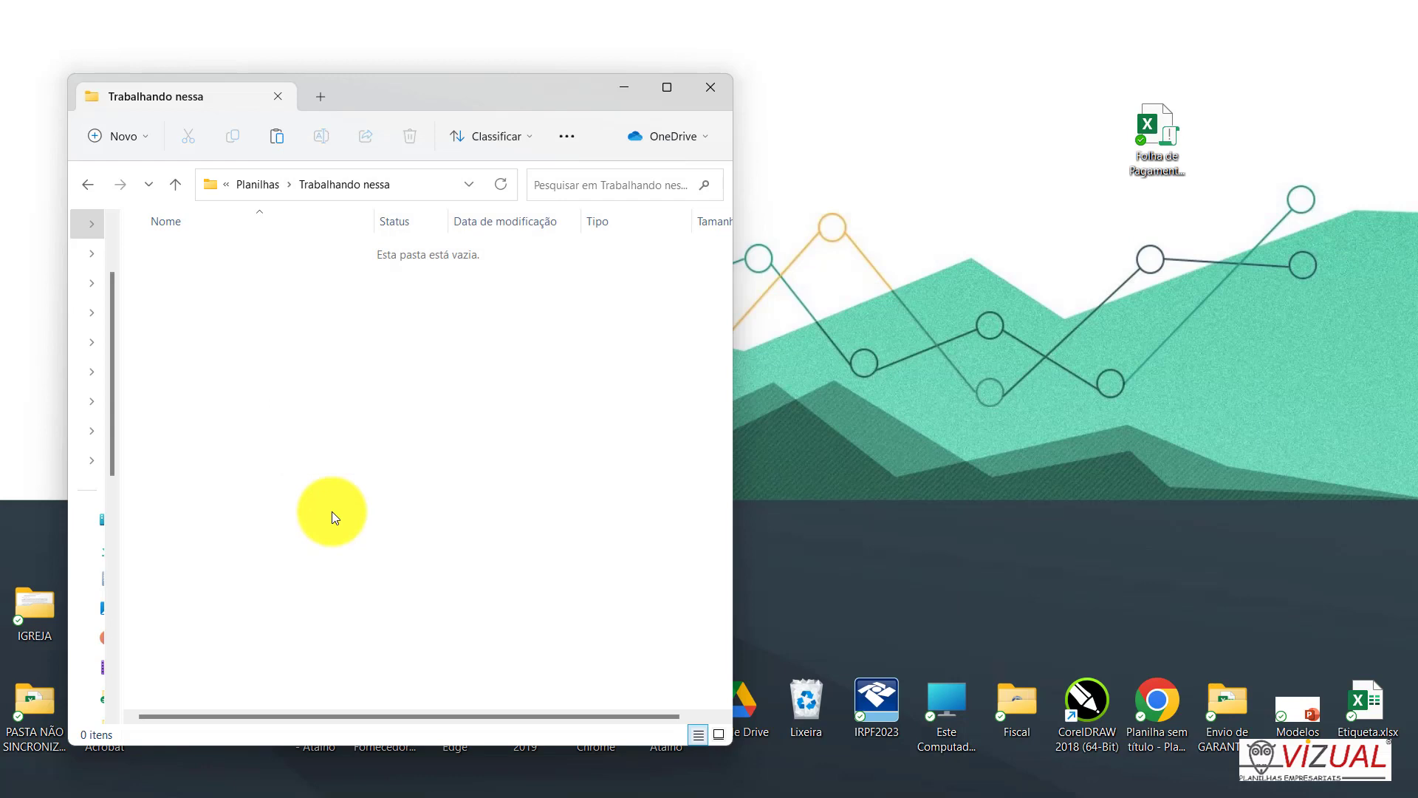
key(ctrl+v)
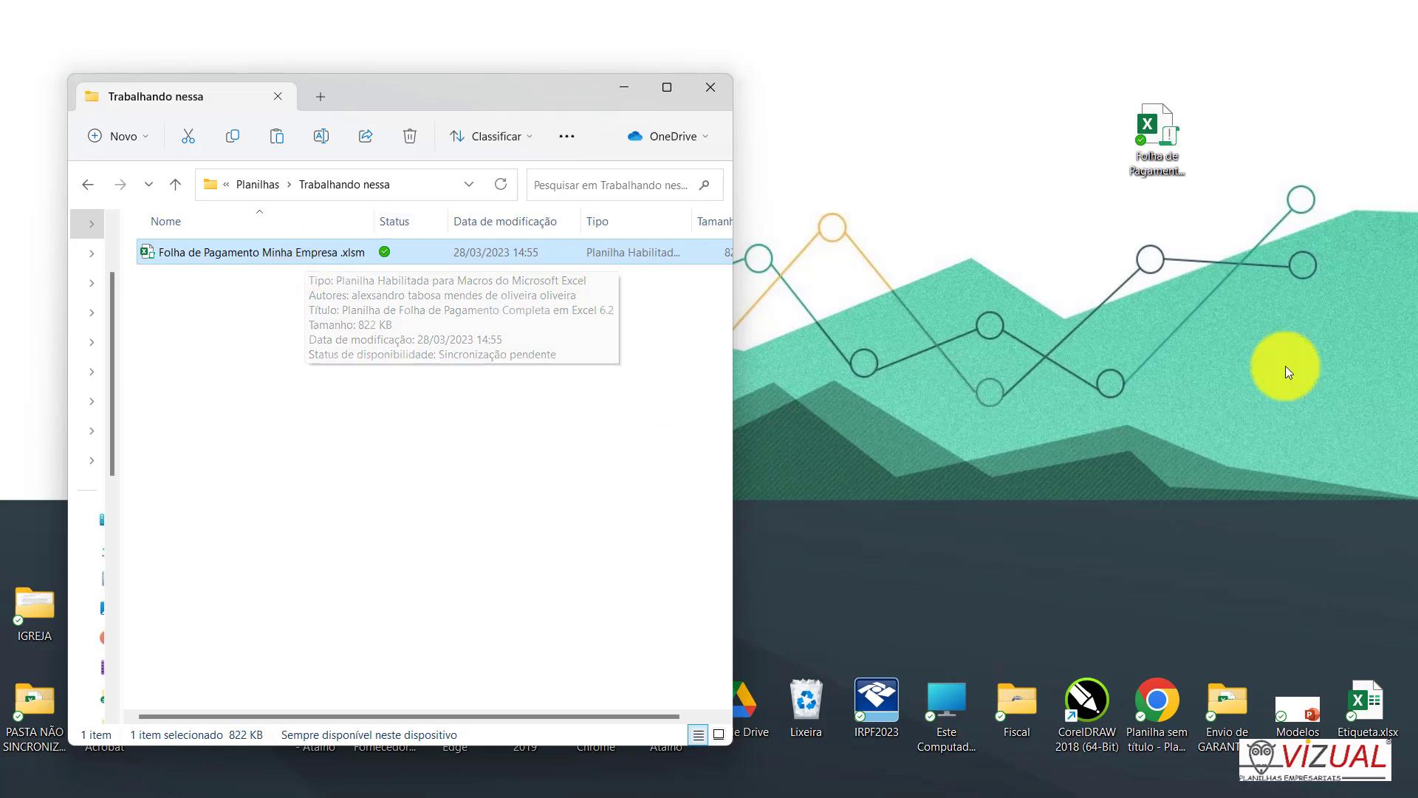
click(1170, 148)
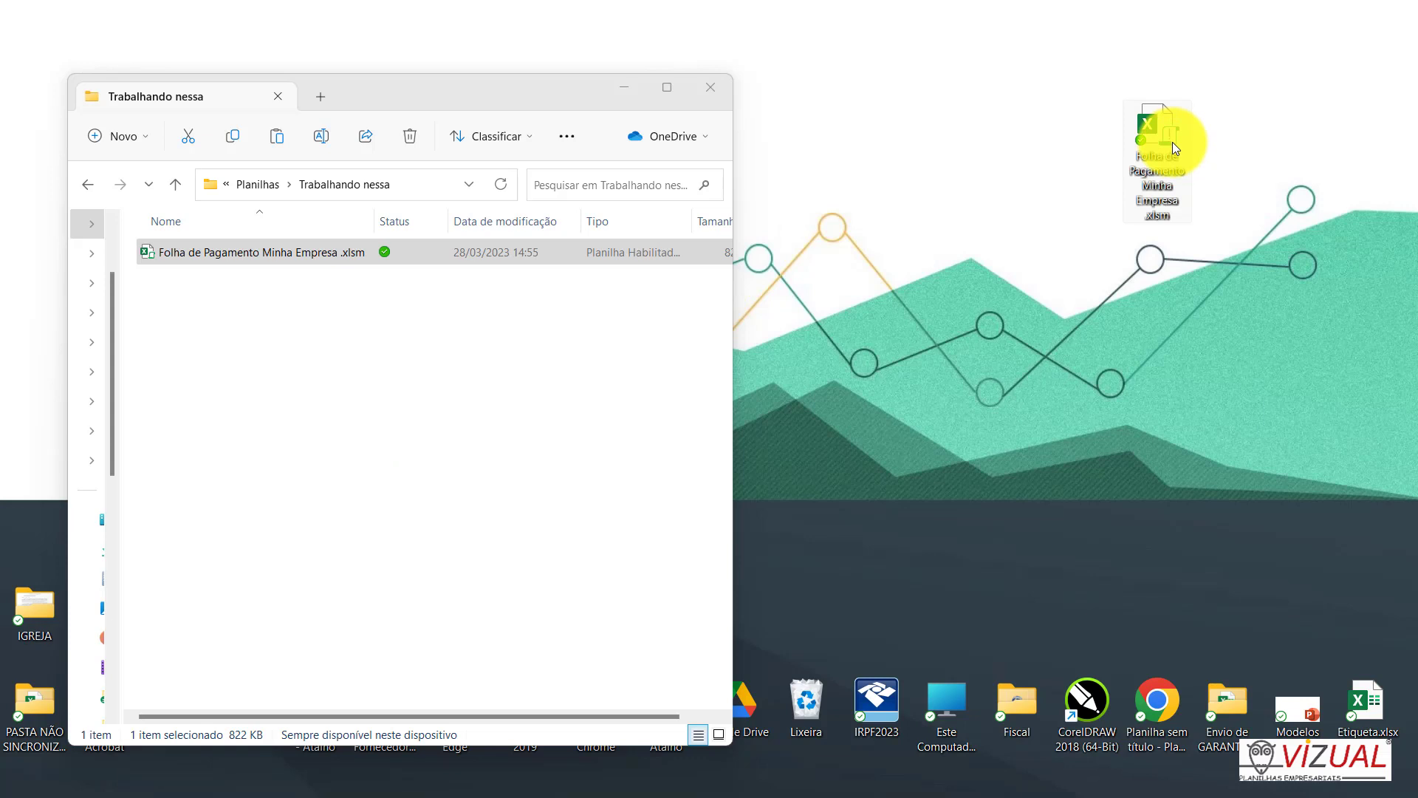
click(326, 391)
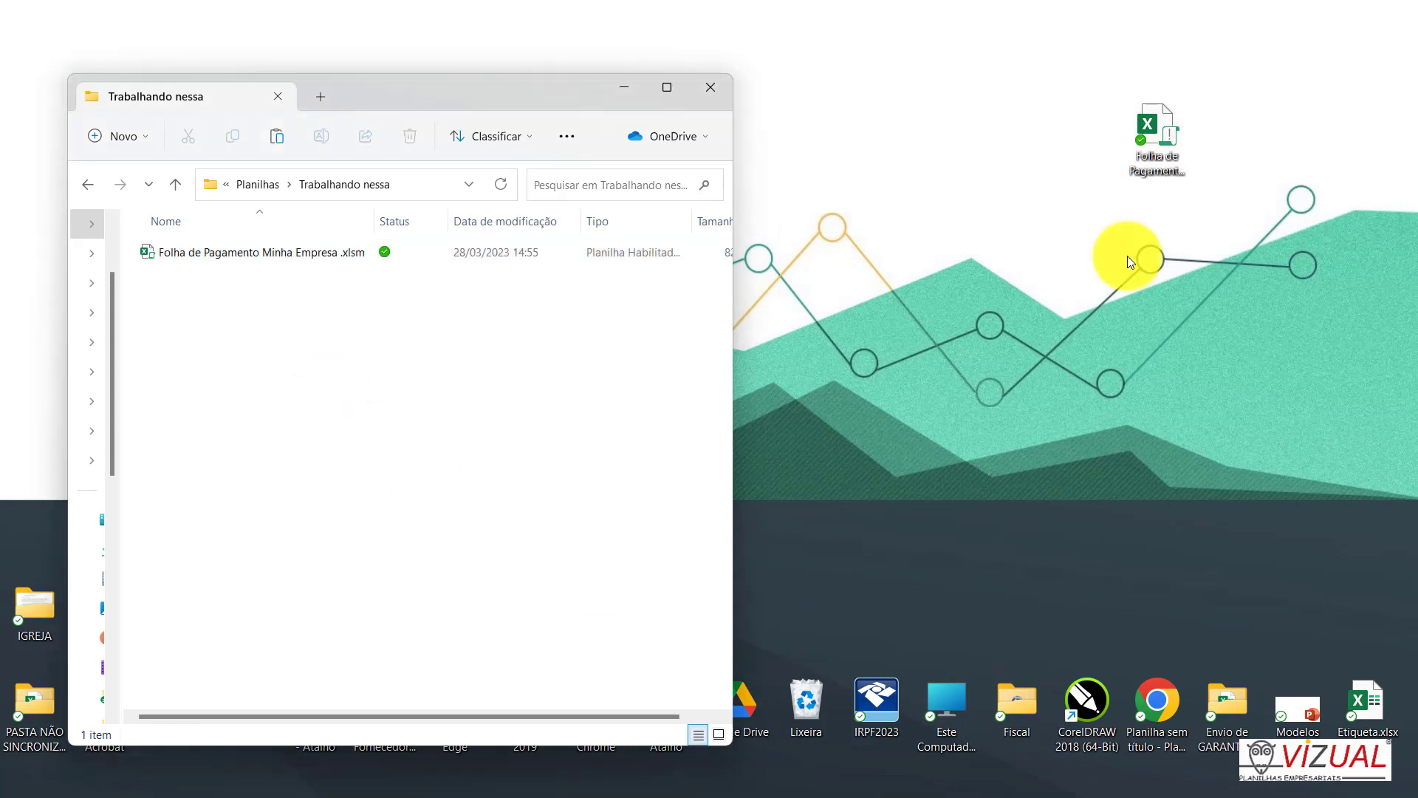
click(1173, 145)
click(335, 405)
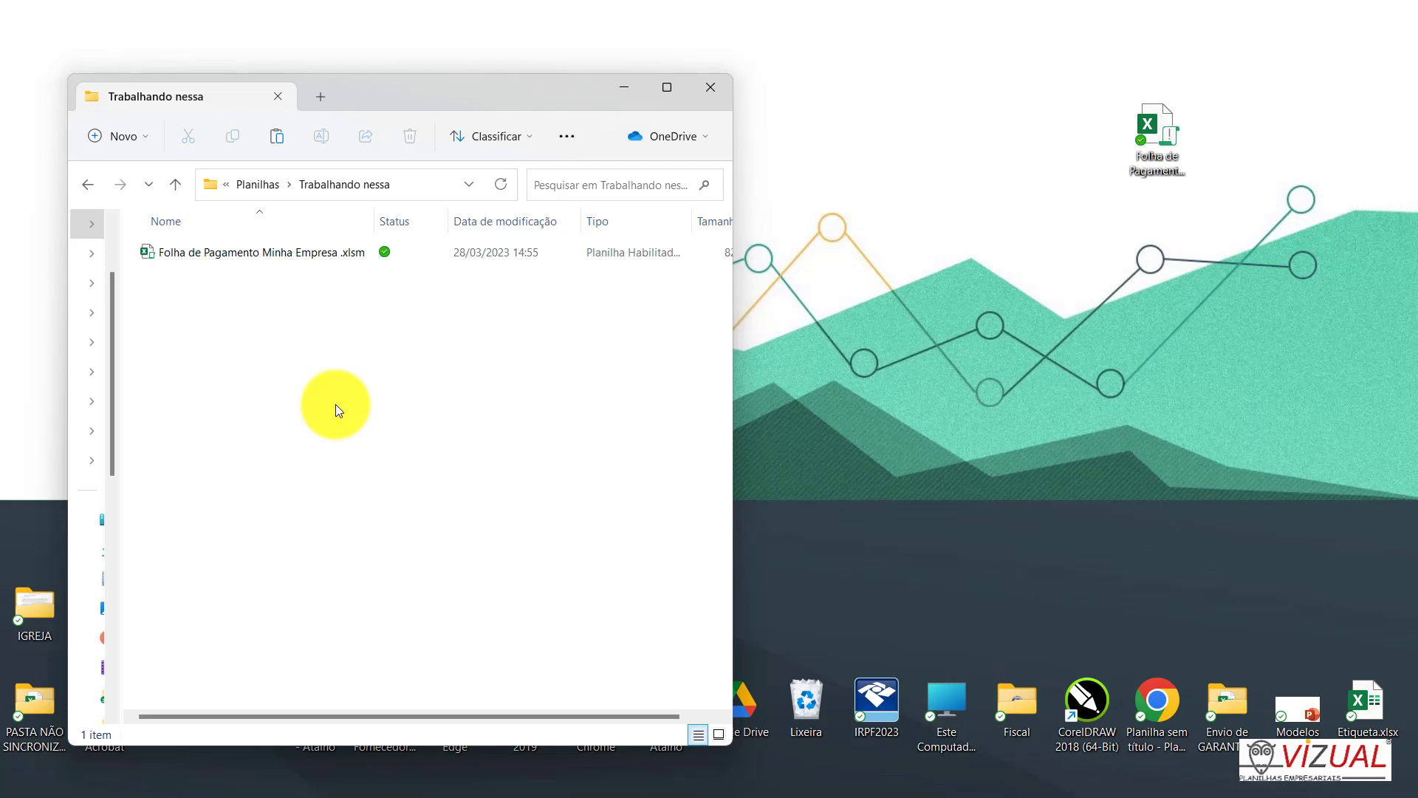
Restore the minimized Meu Drive Planilhas window beside the OneDrive Trabalhando nessa window.
mouse_move(817, 759)
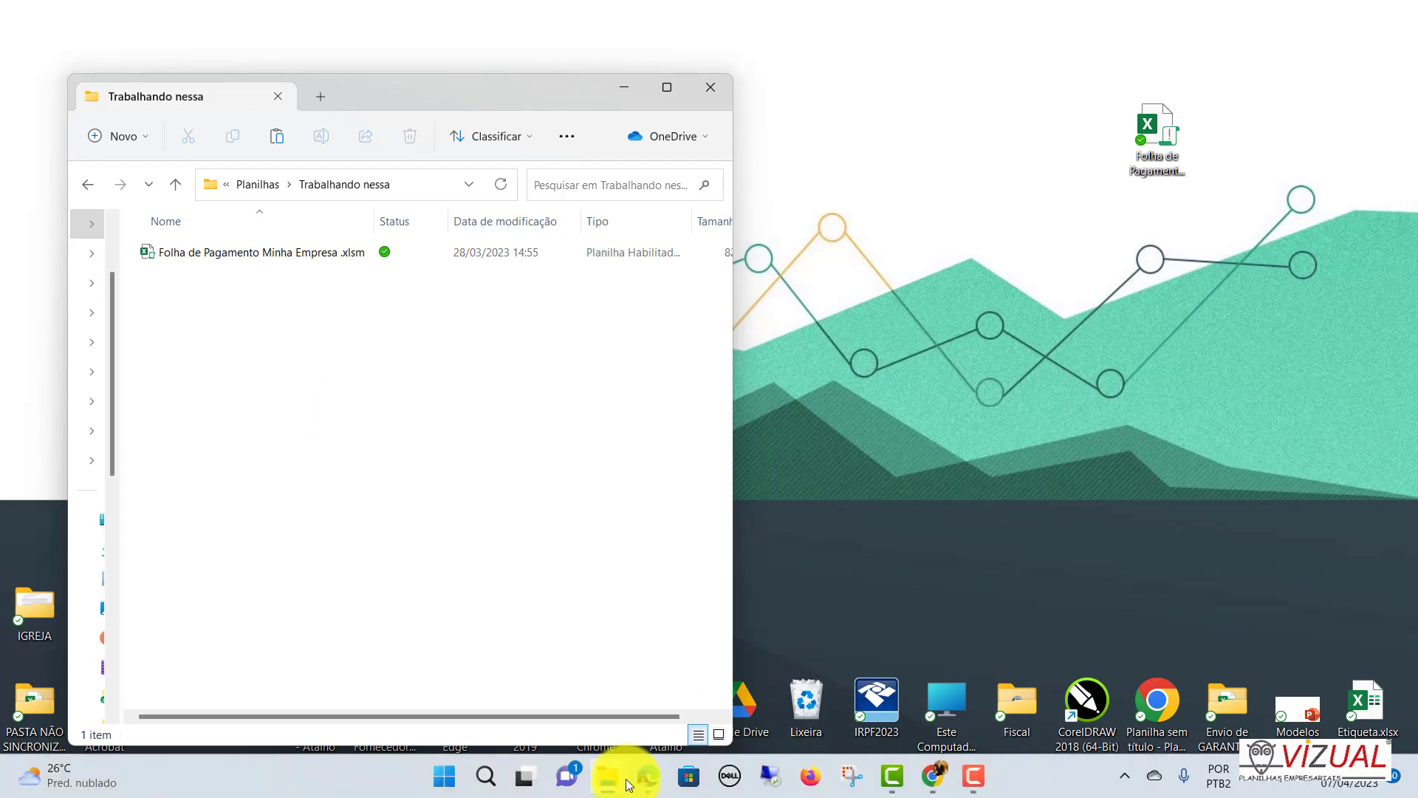
mouse_move(606, 782)
click(649, 707)
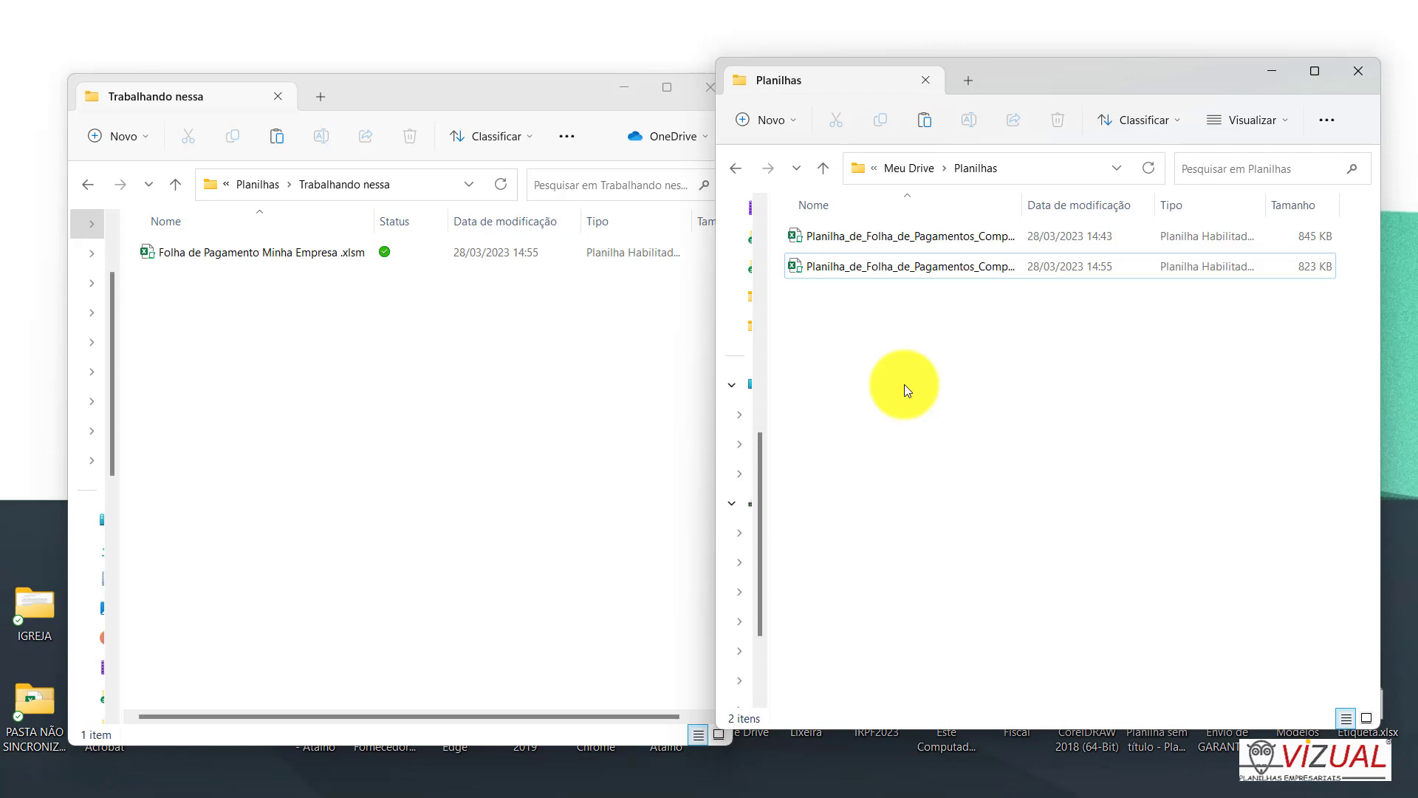
Copy the Folha de Pagamento Minha Empresa spreadsheet from the desktop into the Planilhas folder on the Seagate Expansion Drive.
click(1272, 80)
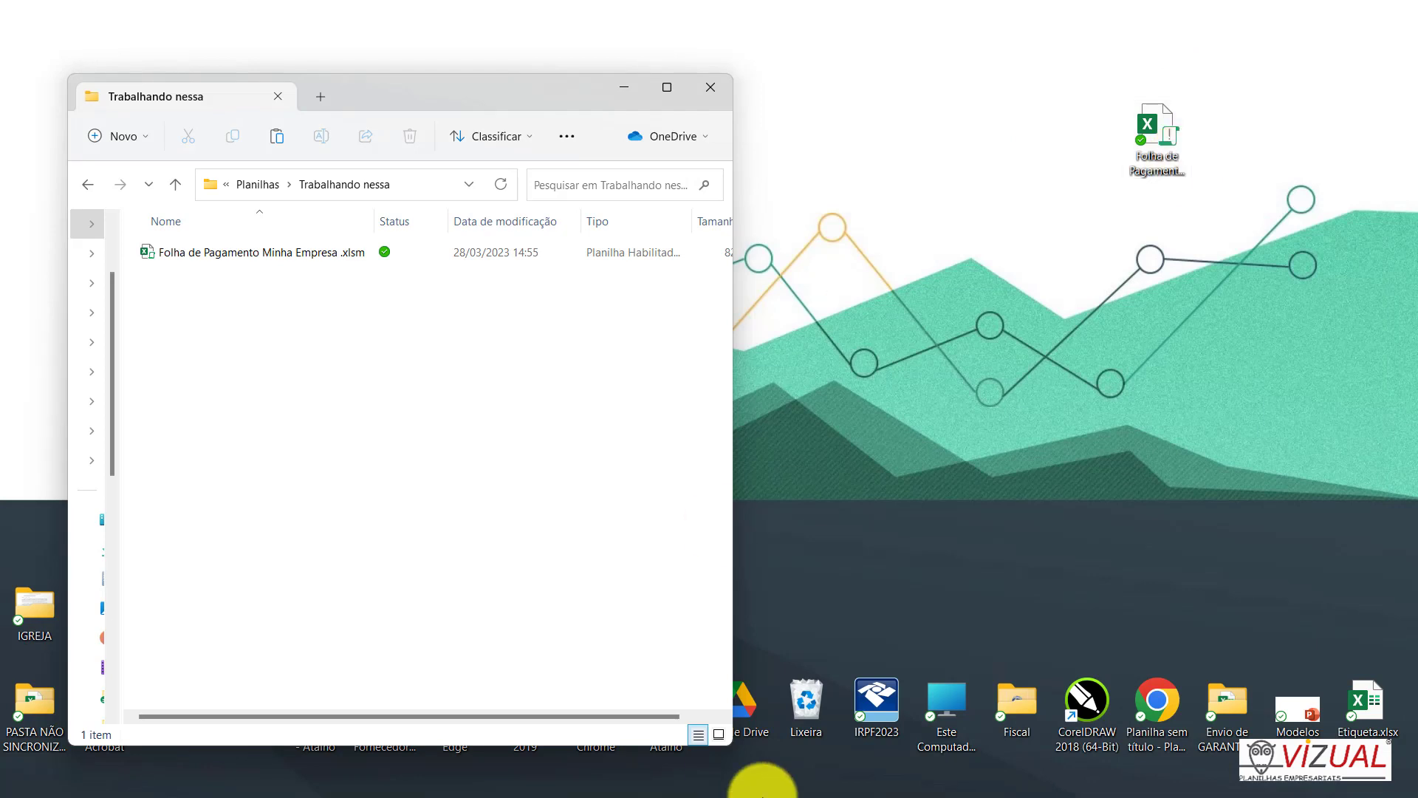
mouse_move(702, 777)
mouse_move(609, 787)
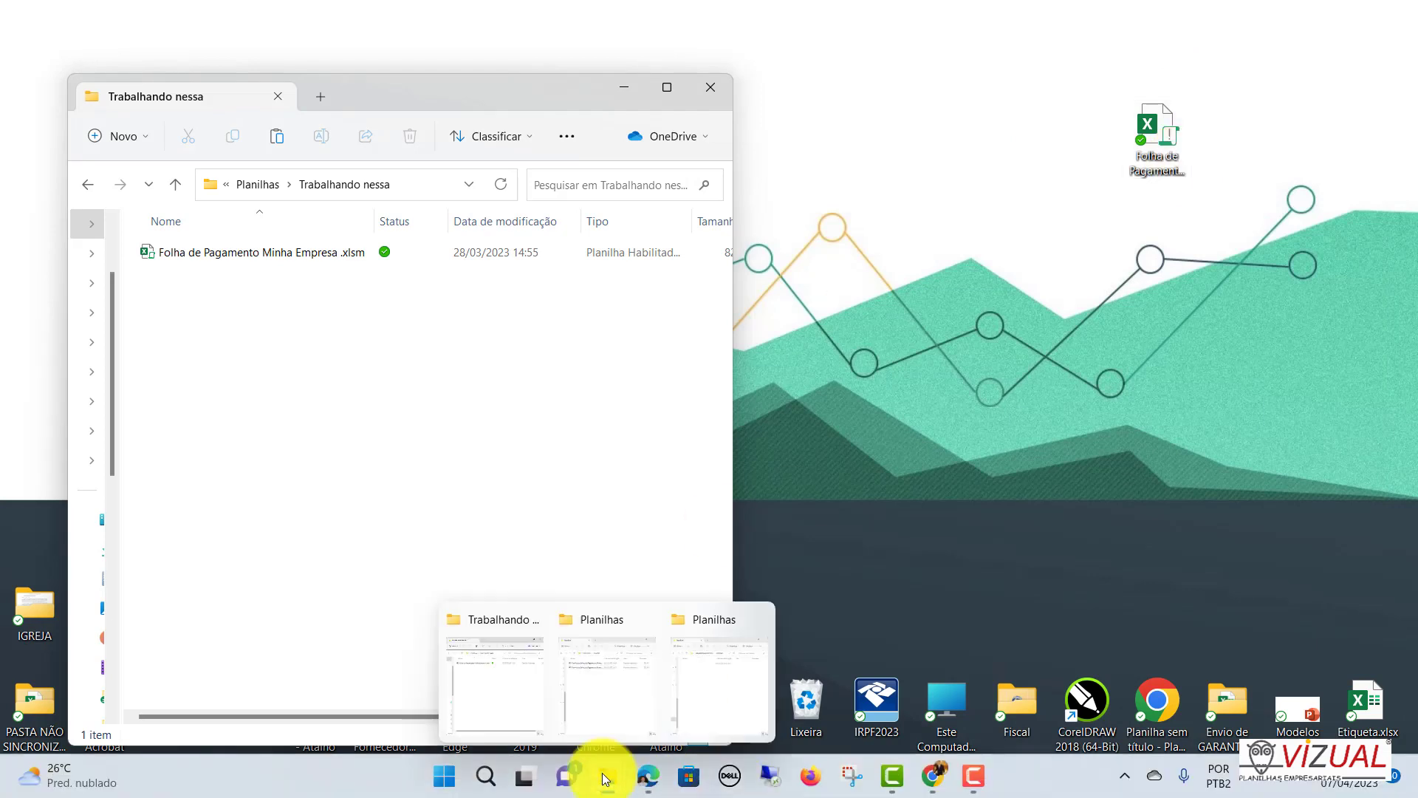
click(734, 712)
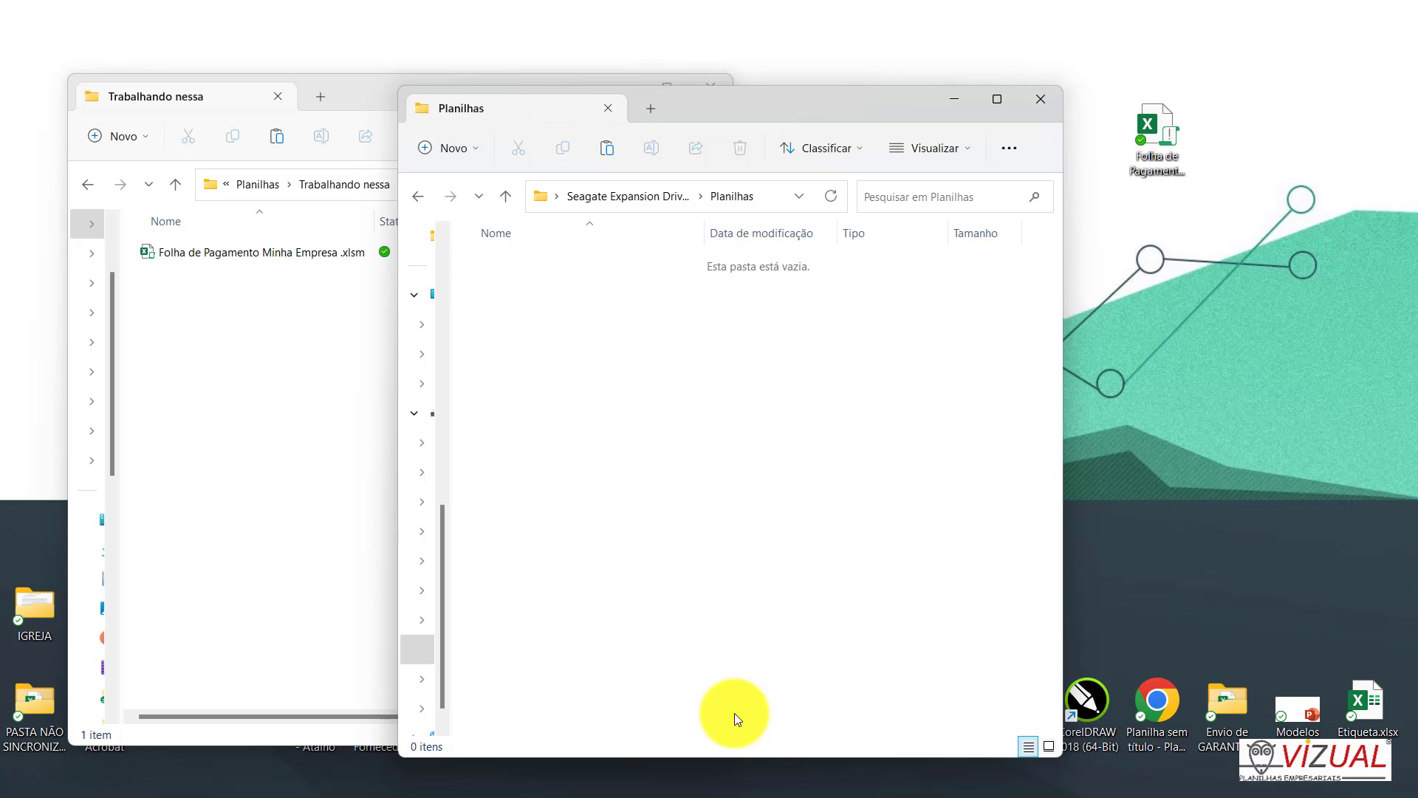
click(1167, 140)
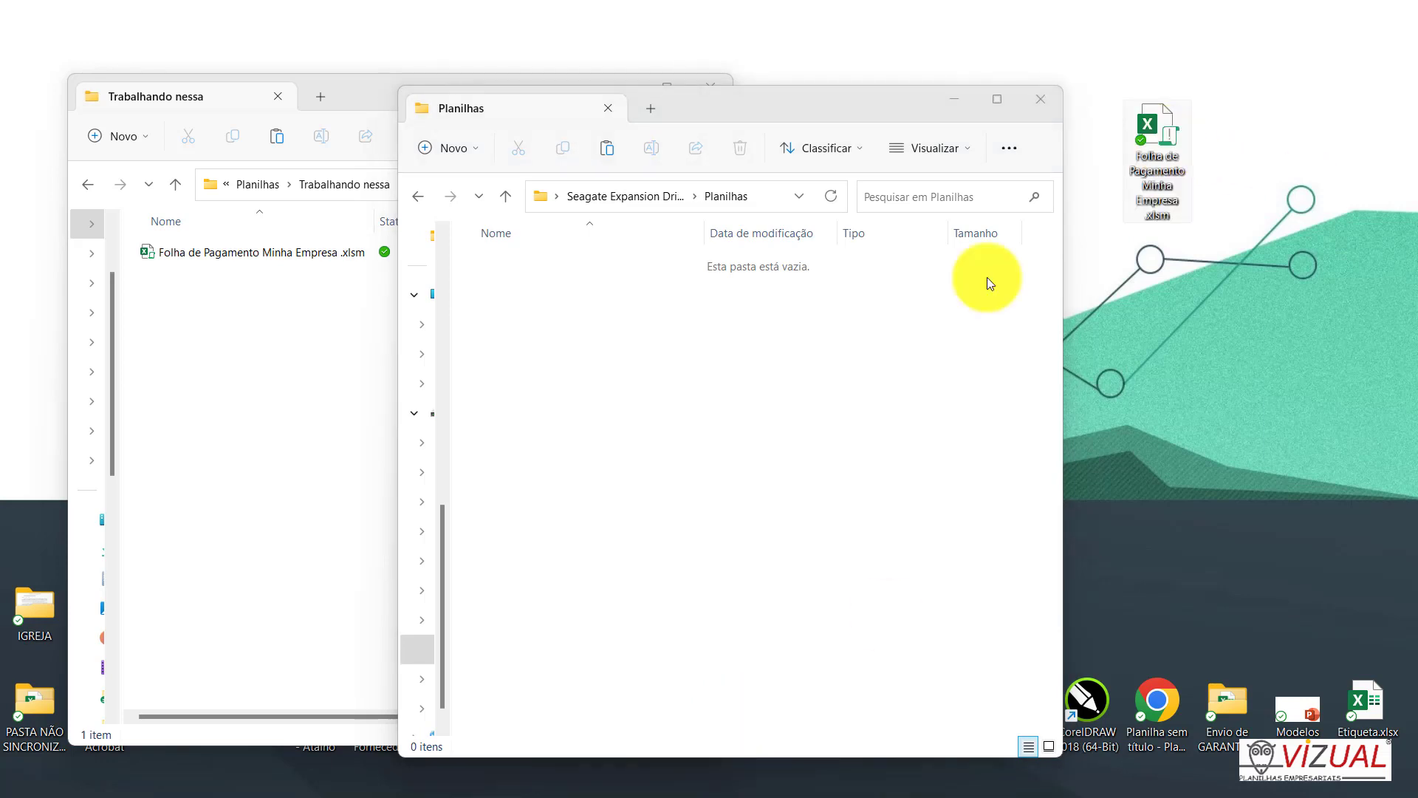
click(770, 387)
key(ctrl+v)
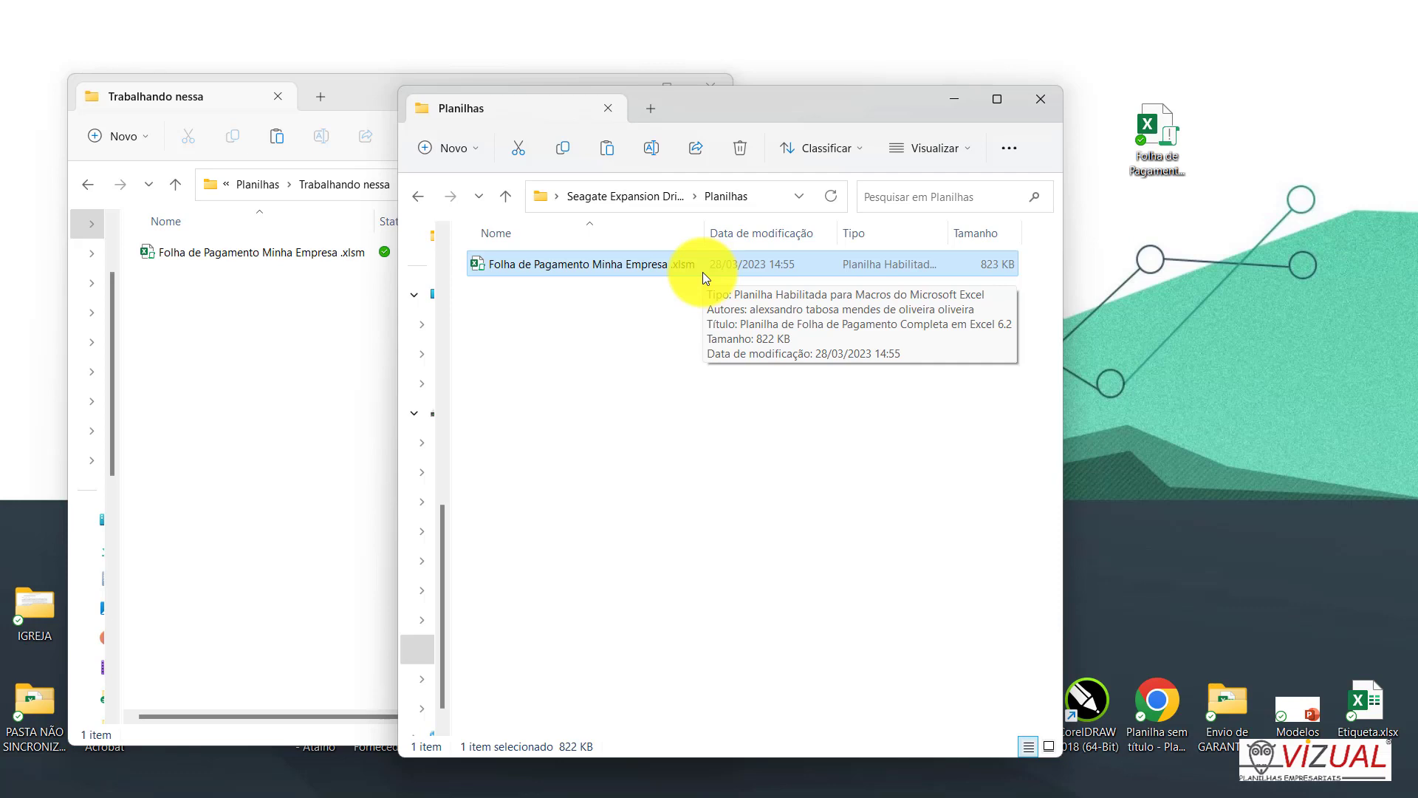
Copy the two original Planilha_de_Folha_de_Pagamentos files from the OneDrive Planilhas folder to the clipboard and return to the Seagate drive window.
click(365, 95)
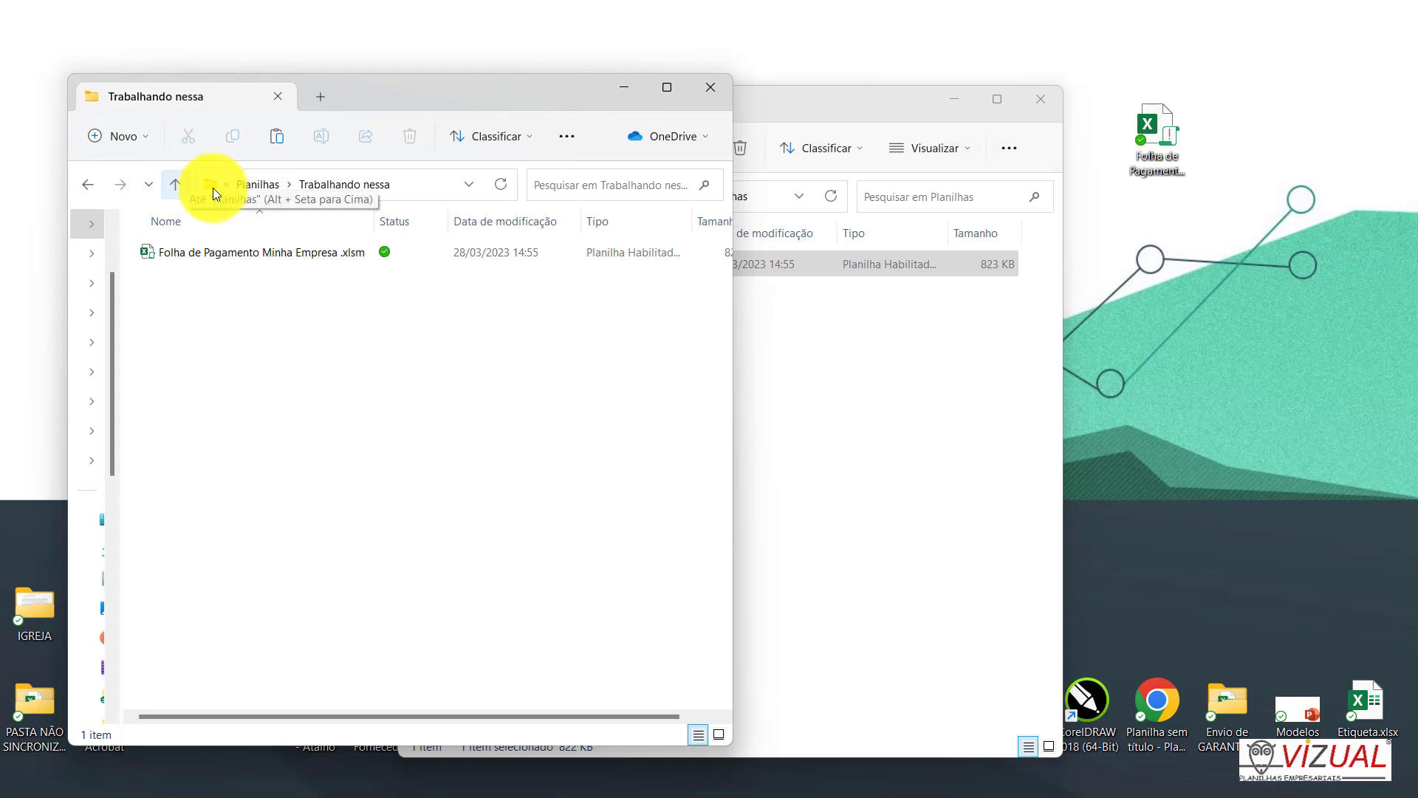
click(819, 109)
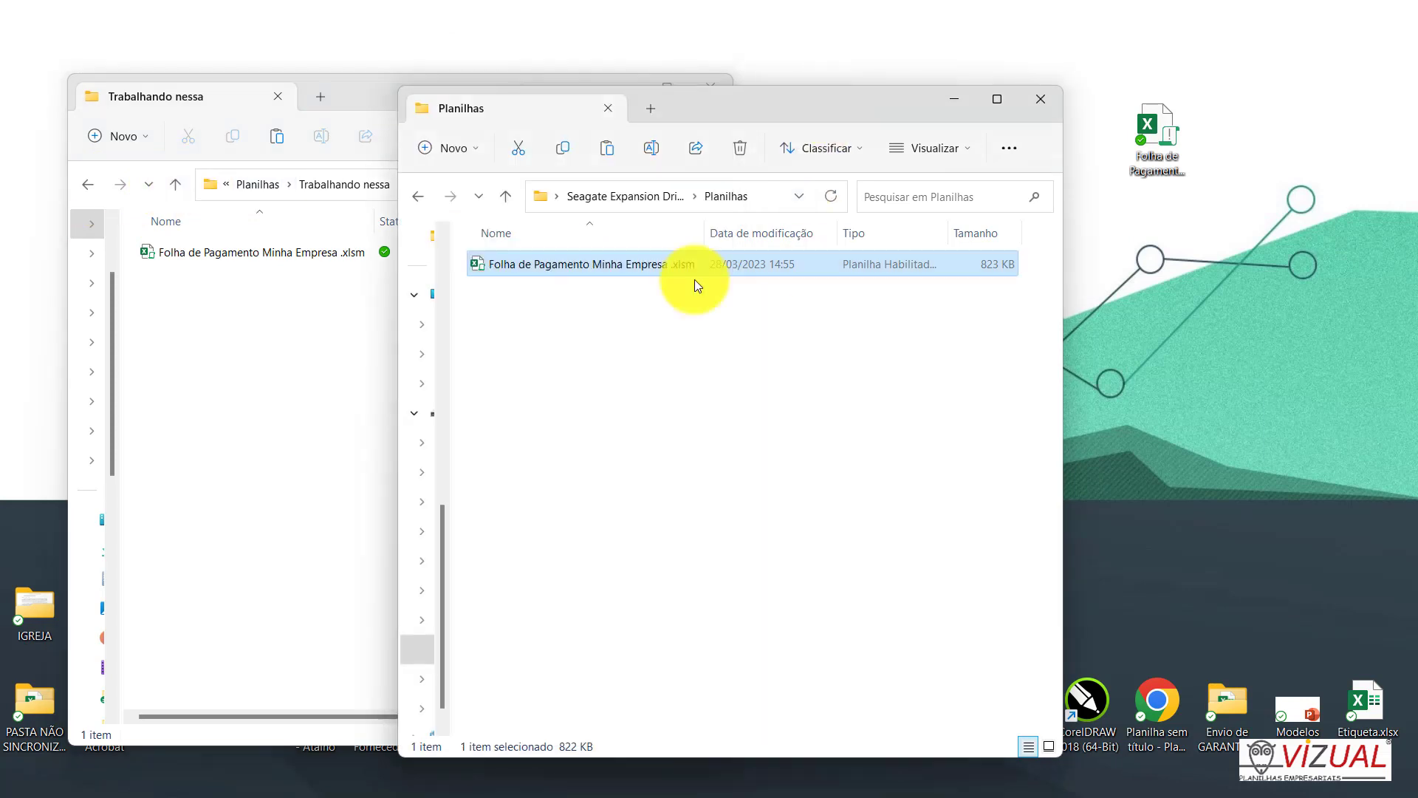
click(176, 183)
click(200, 287)
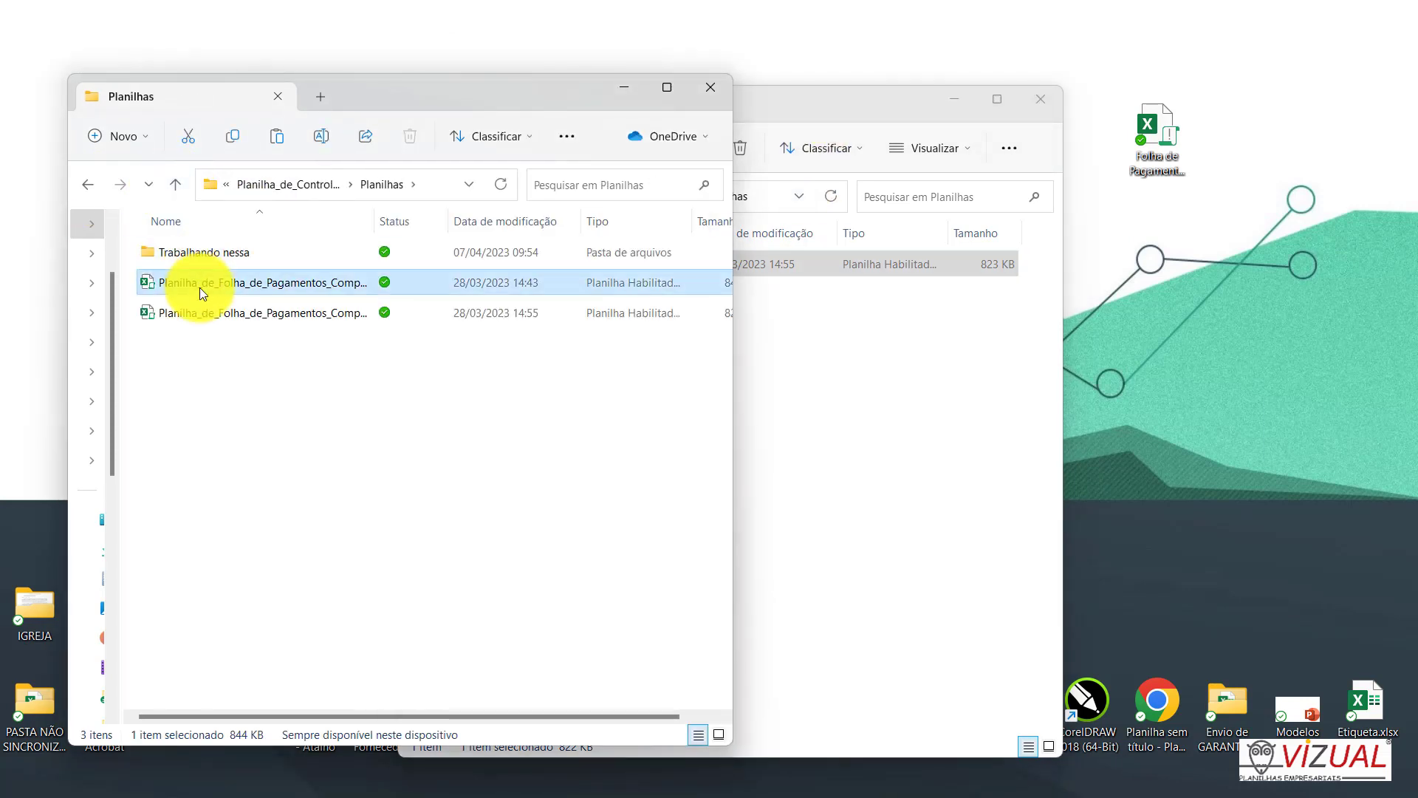
key(shift+Down)
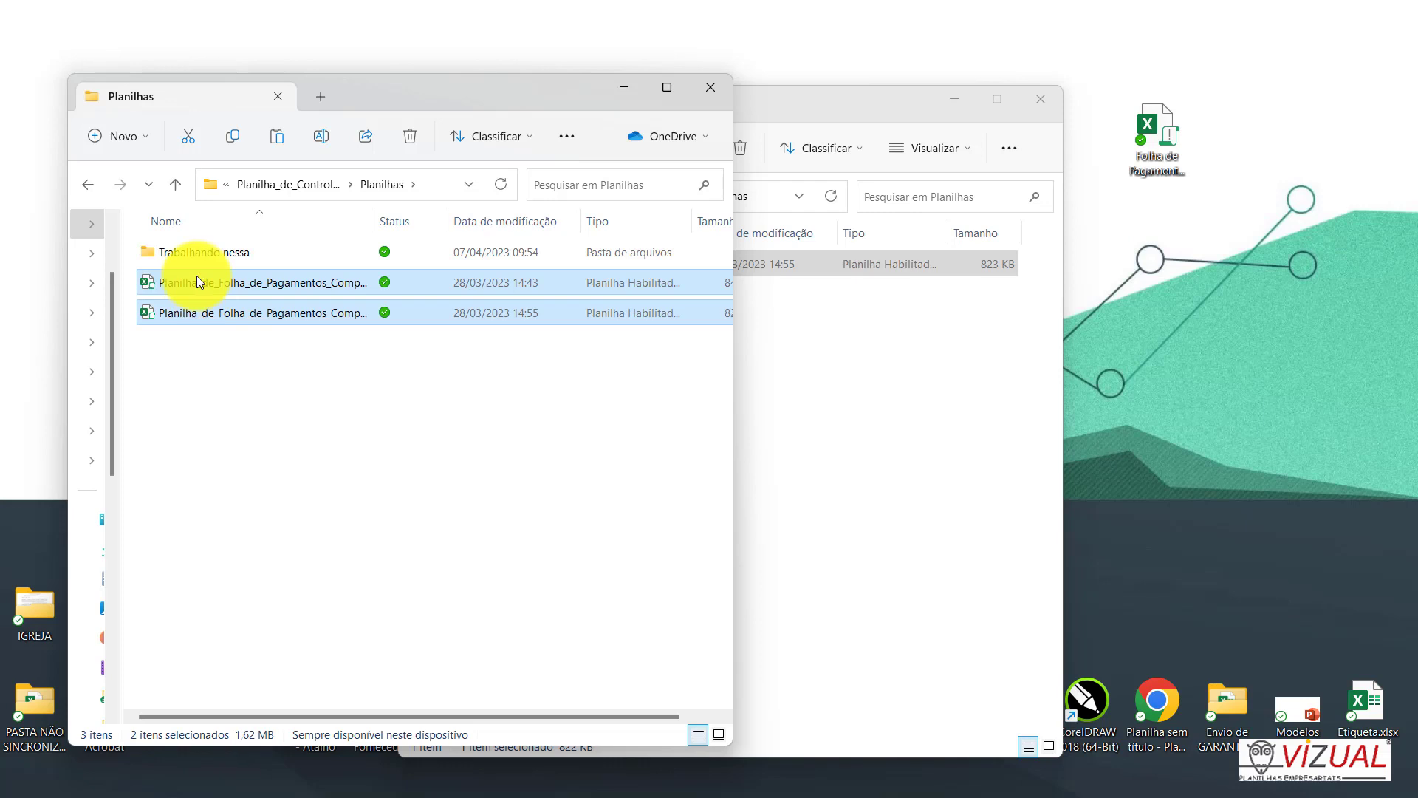
click(232, 139)
click(917, 104)
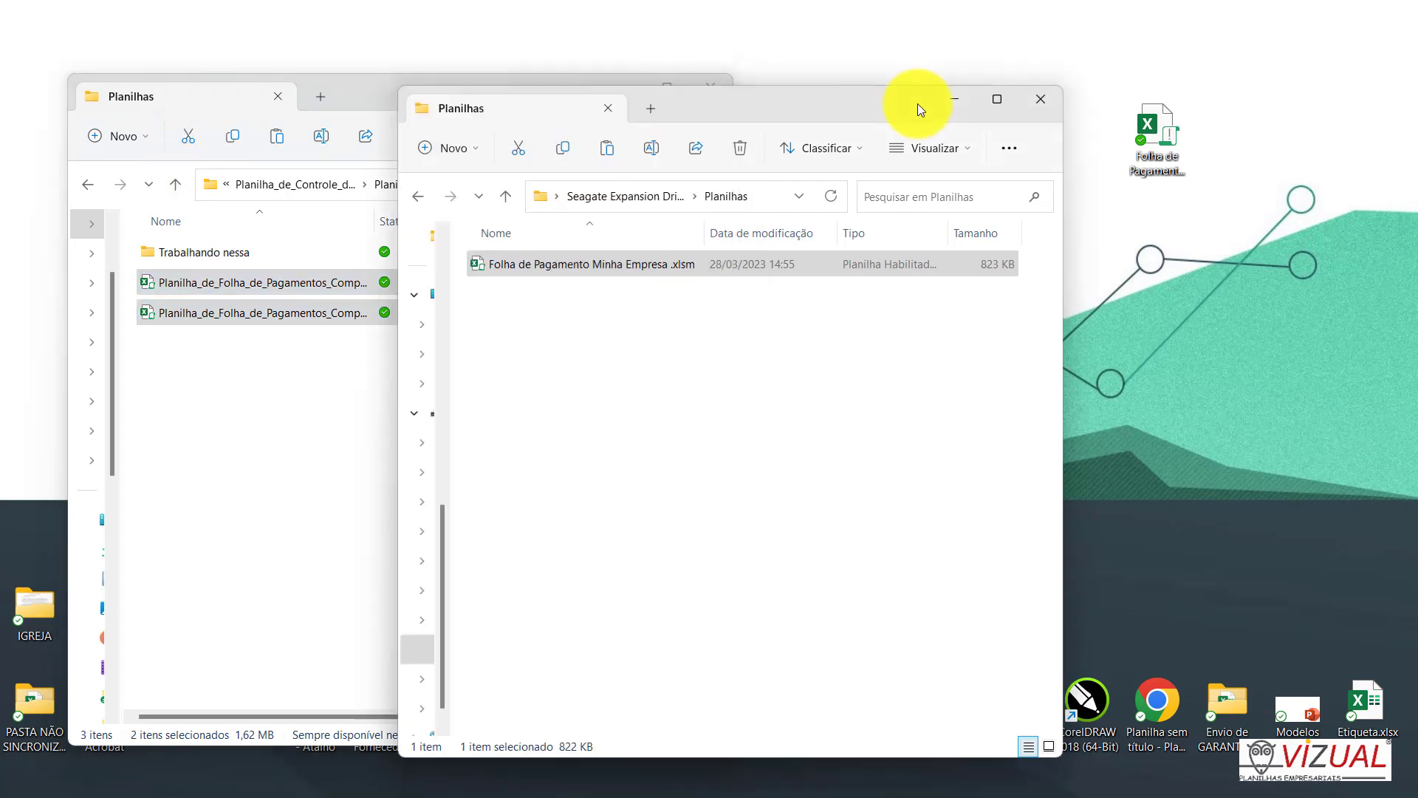
Create a folder named "Originais" inside the Seagate drive's Planilhas folder.
click(514, 317)
click(446, 148)
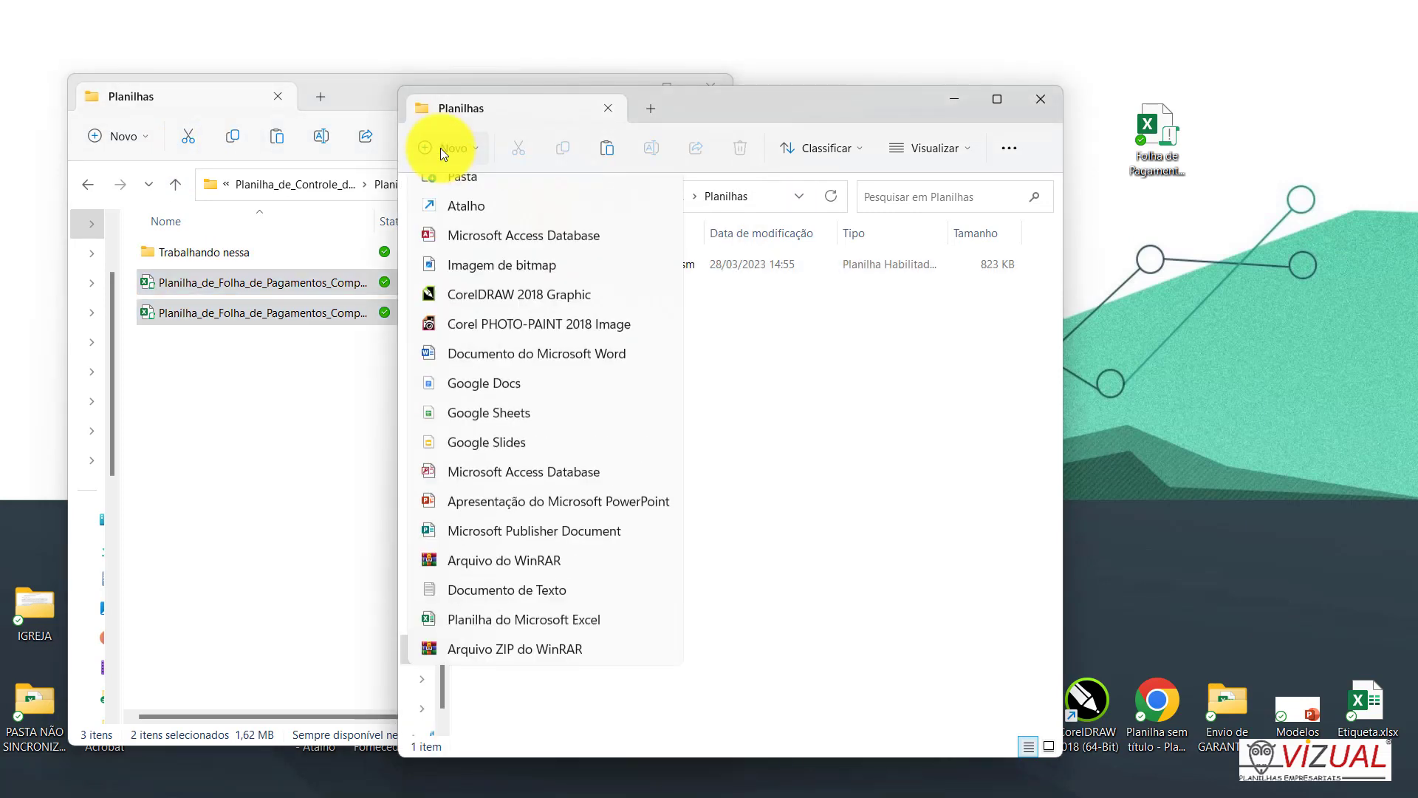
click(459, 187)
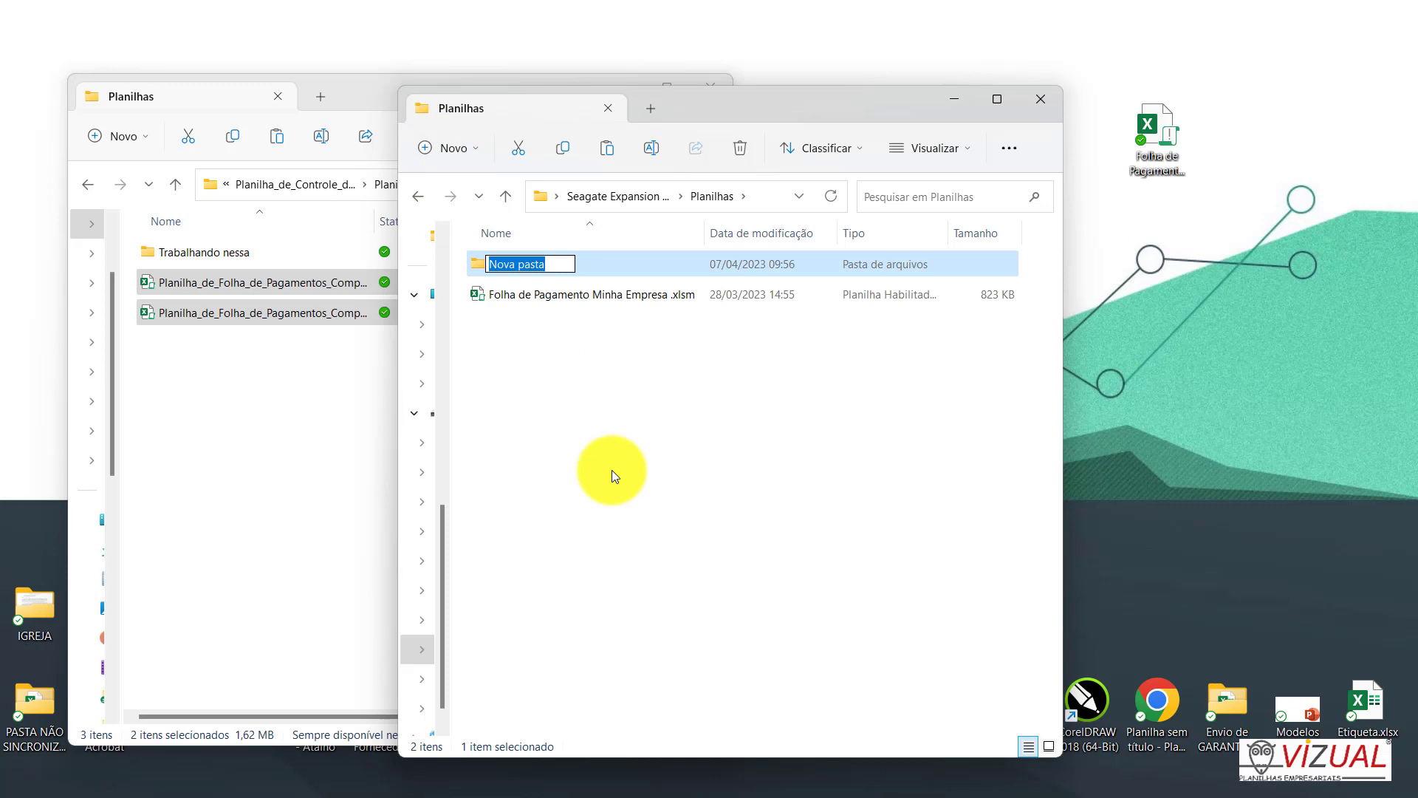
text(Originais)
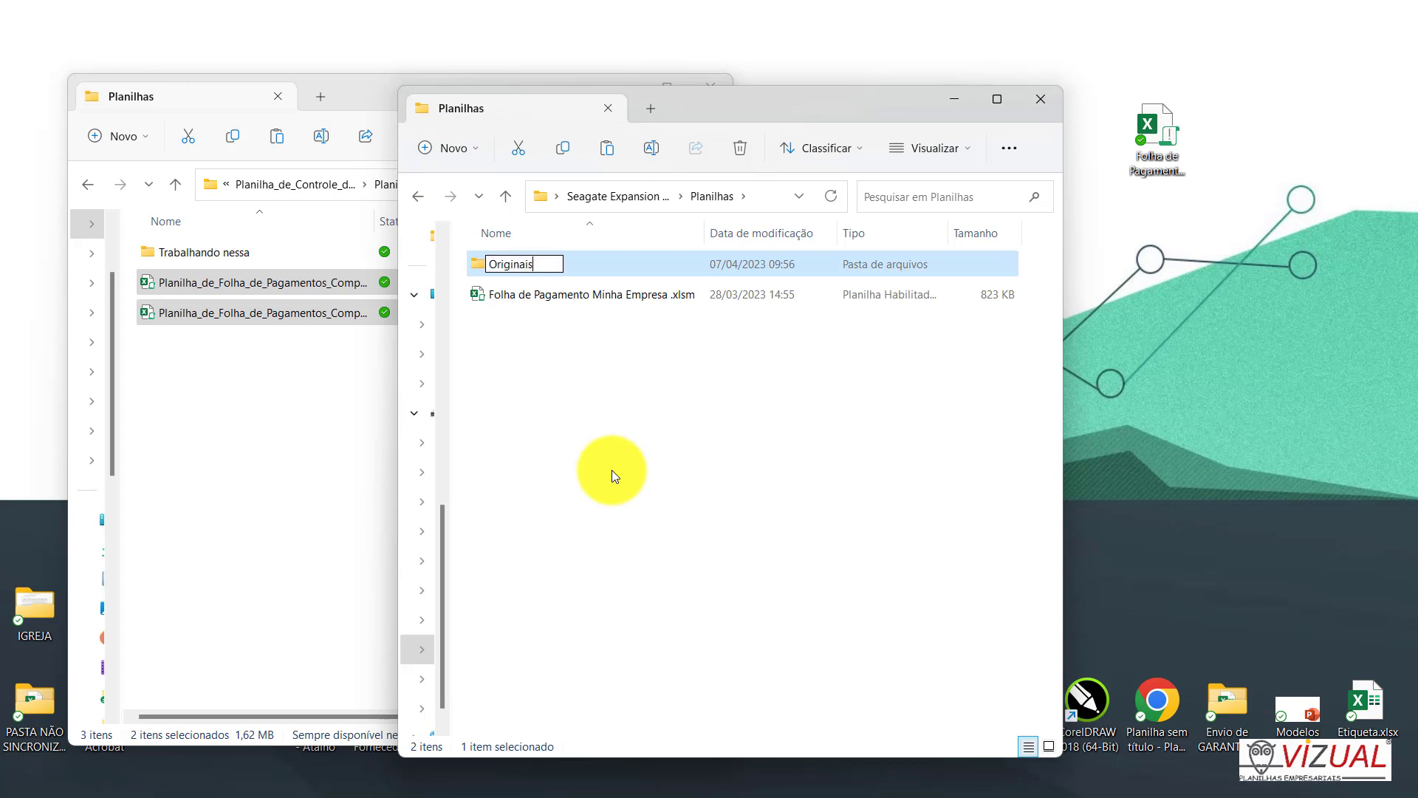
key(Return)
Paste the two original spreadsheets into the Originais folder, go back to Planilhas and select the Folha de Pagamento Minha Empresa file.
double_click(523, 272)
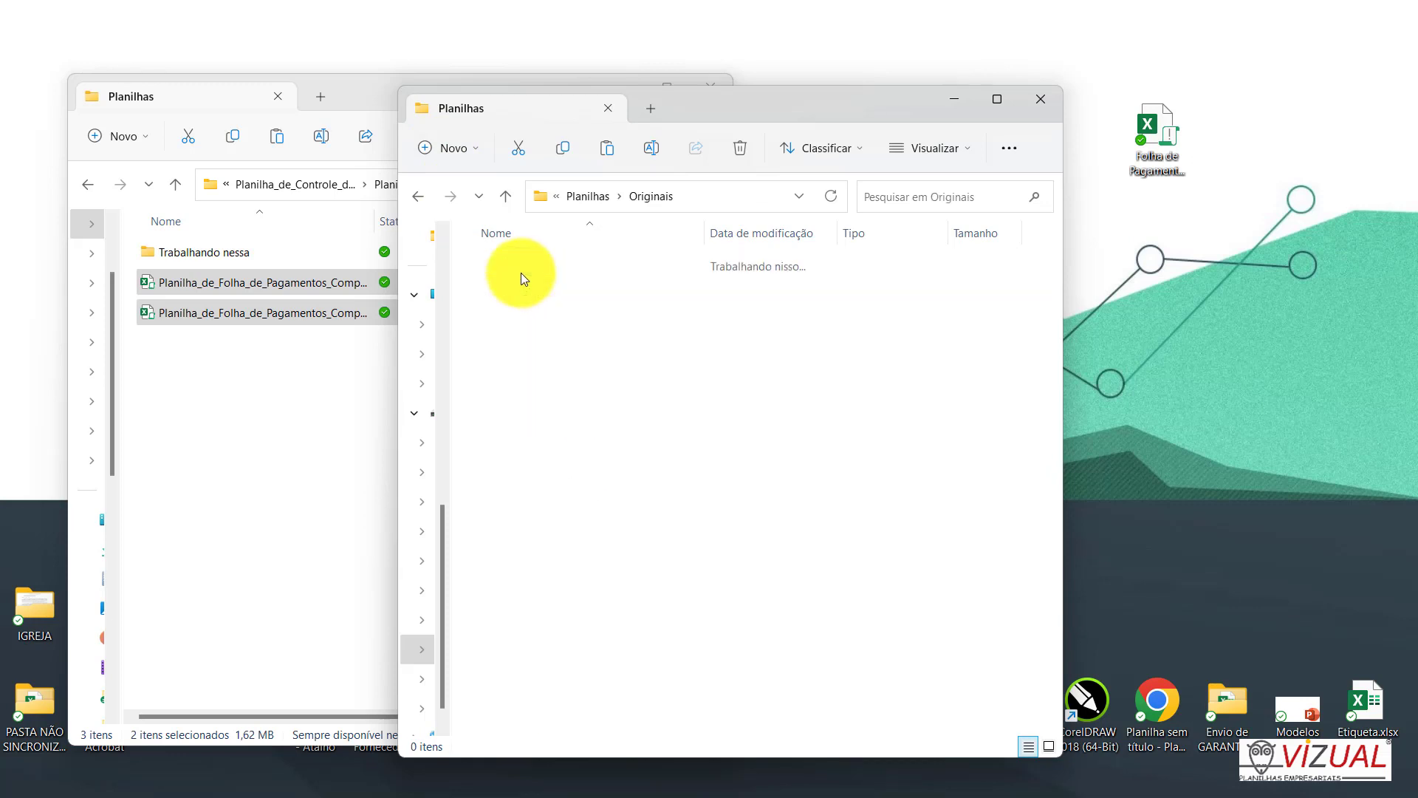
key(ctrl+v)
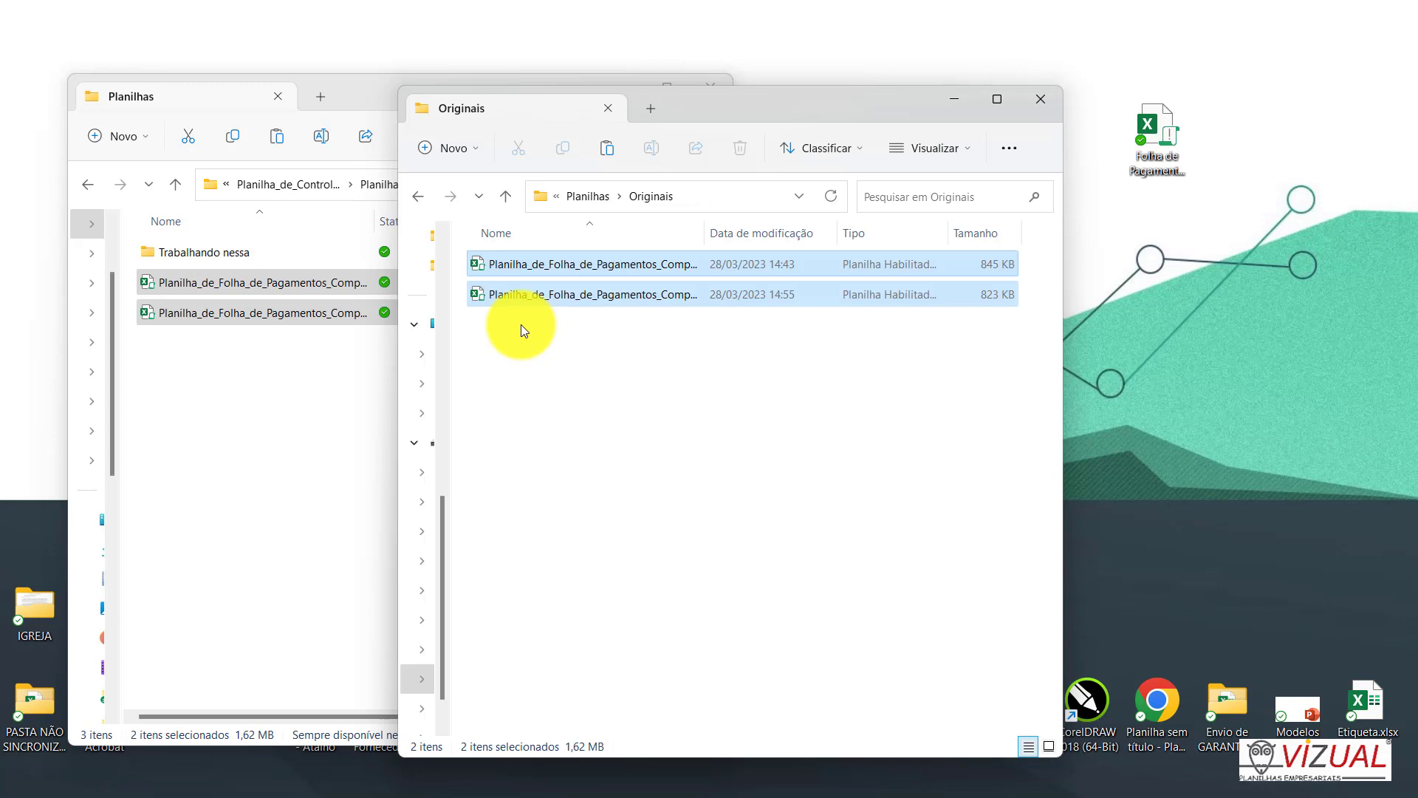
click(507, 196)
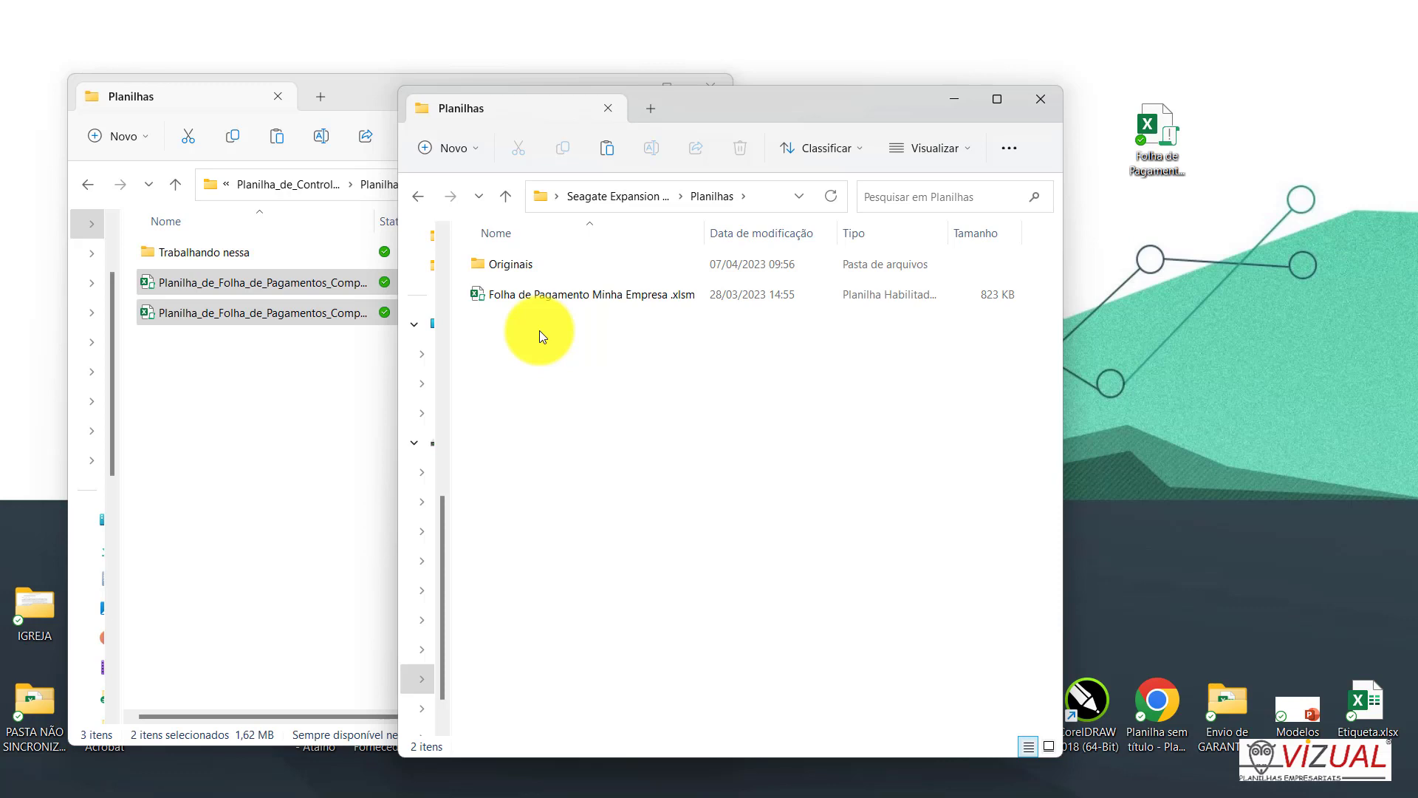
click(543, 299)
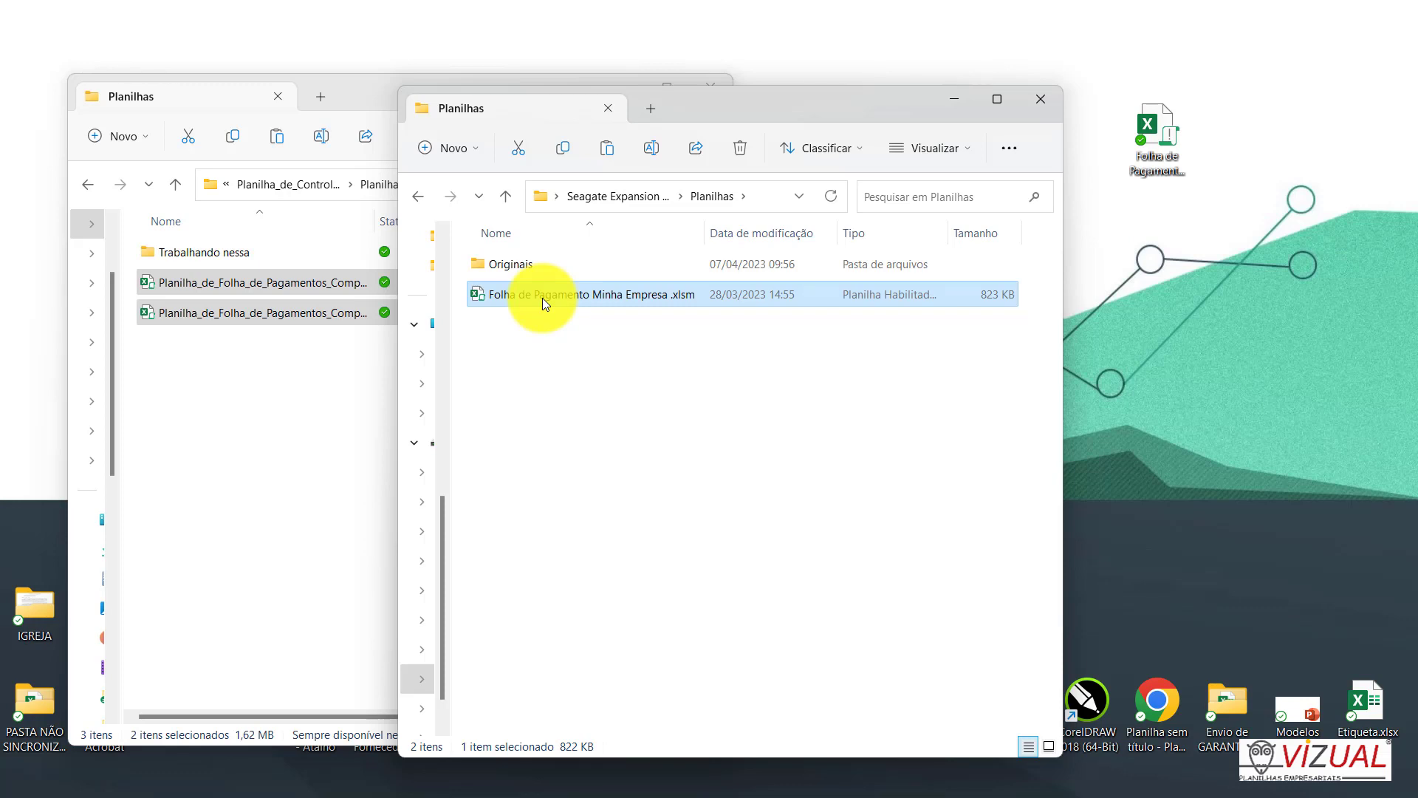
Minimize both folder windows, switch to OneDrive in Microsoft Edge and open Planilha_de_Folha_de_Pagamentos_Completa_V6.2_MODELO.xlsm online.
click(952, 99)
click(617, 89)
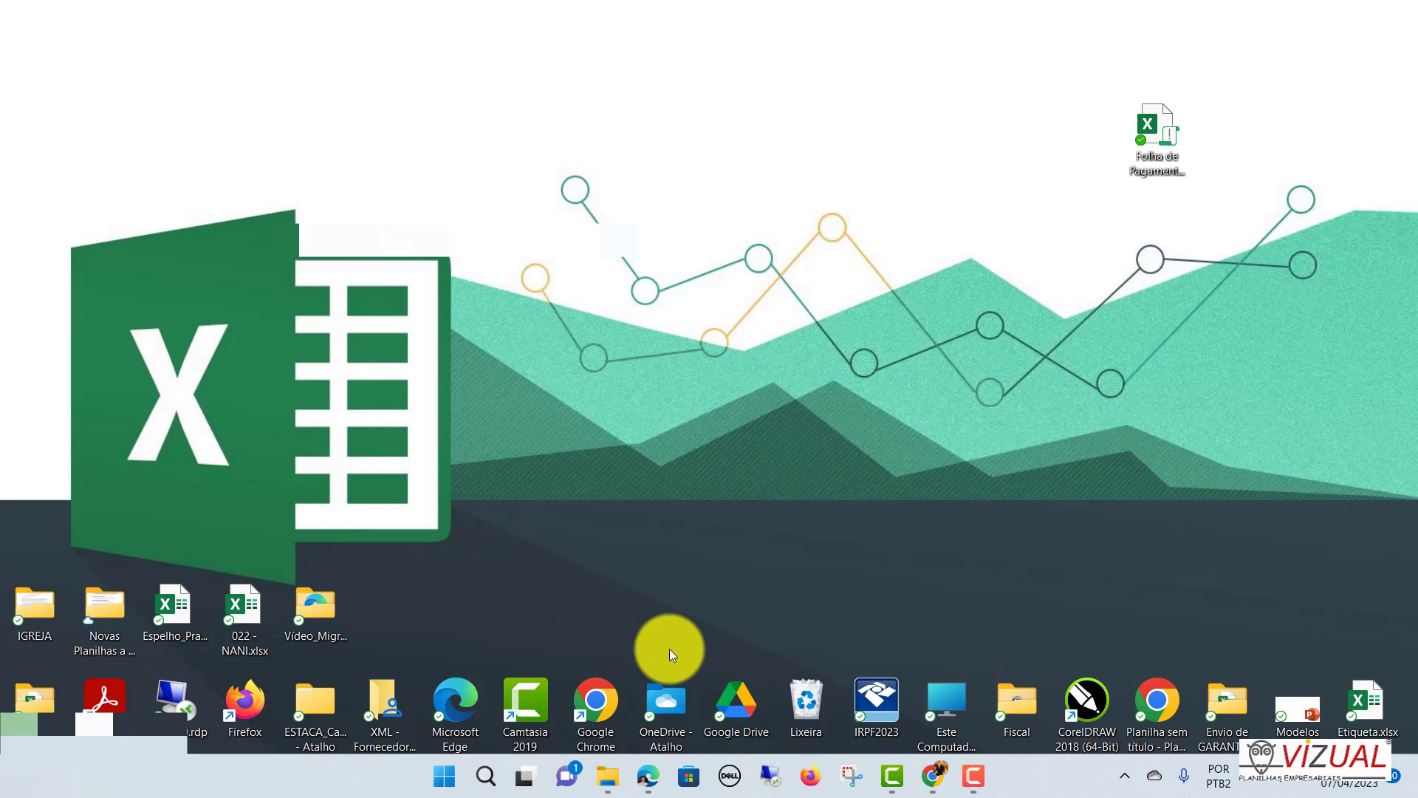
click(646, 777)
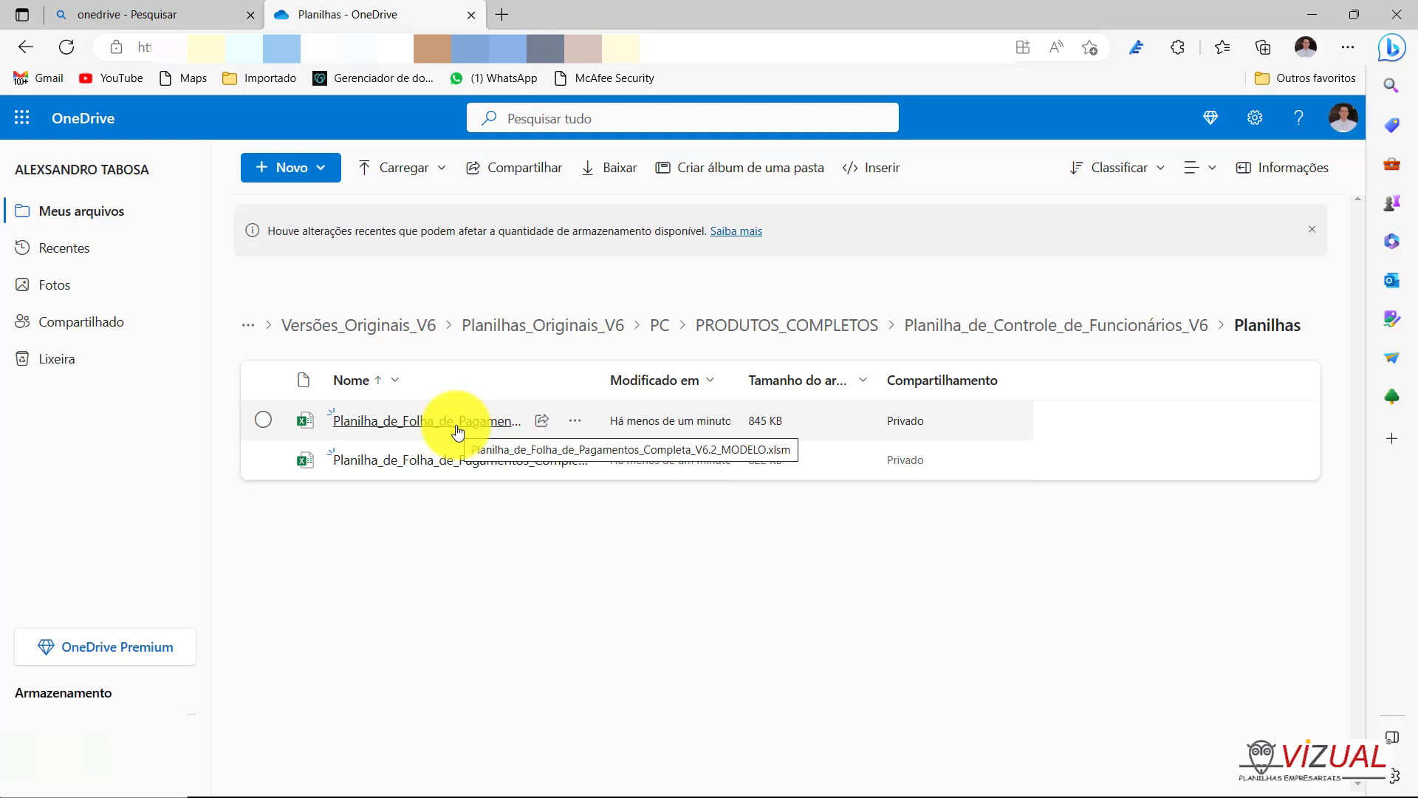
click(457, 427)
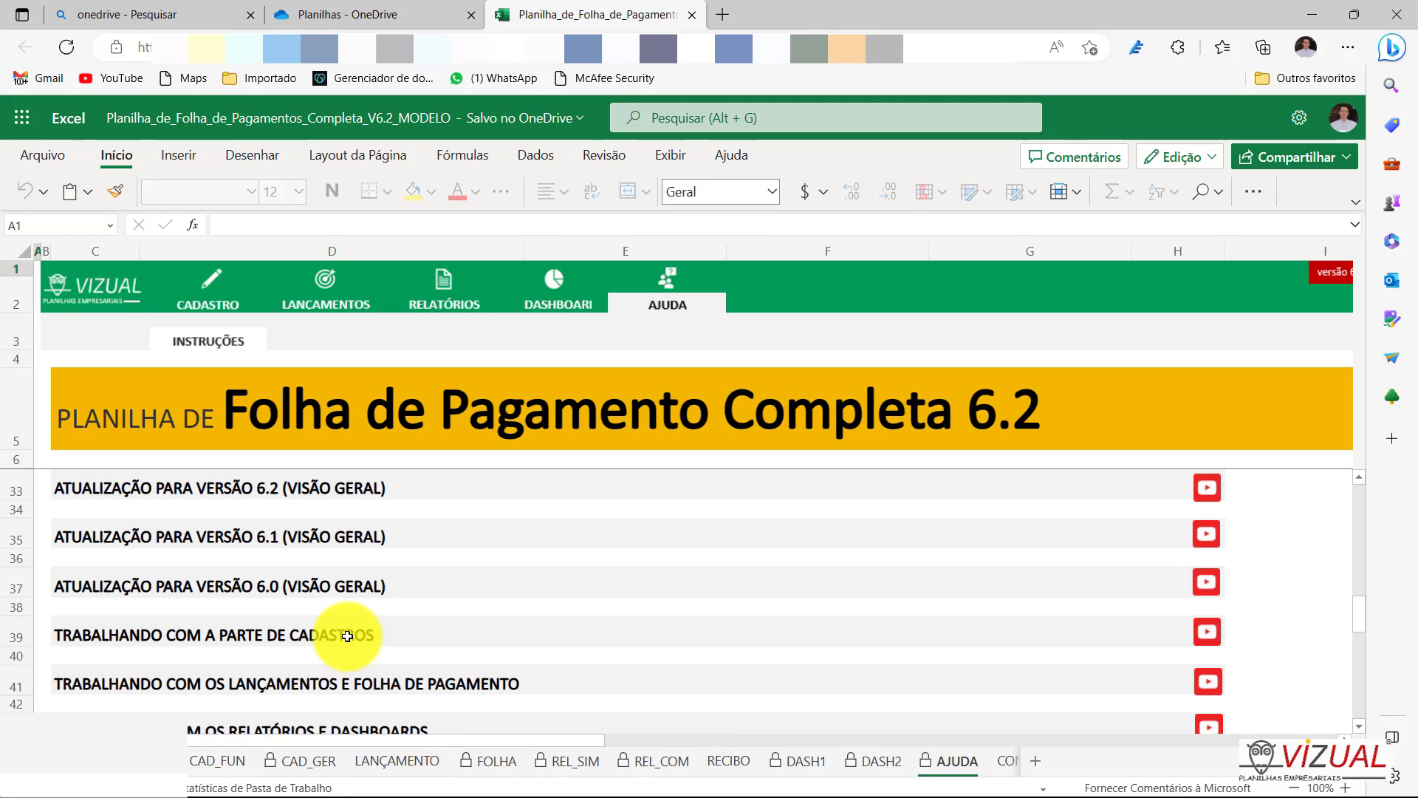
Examine how the MODELO workbook's dashboard, reports, entries, registration sheets and printable salary receipt display in Excel for the web.
click(554, 290)
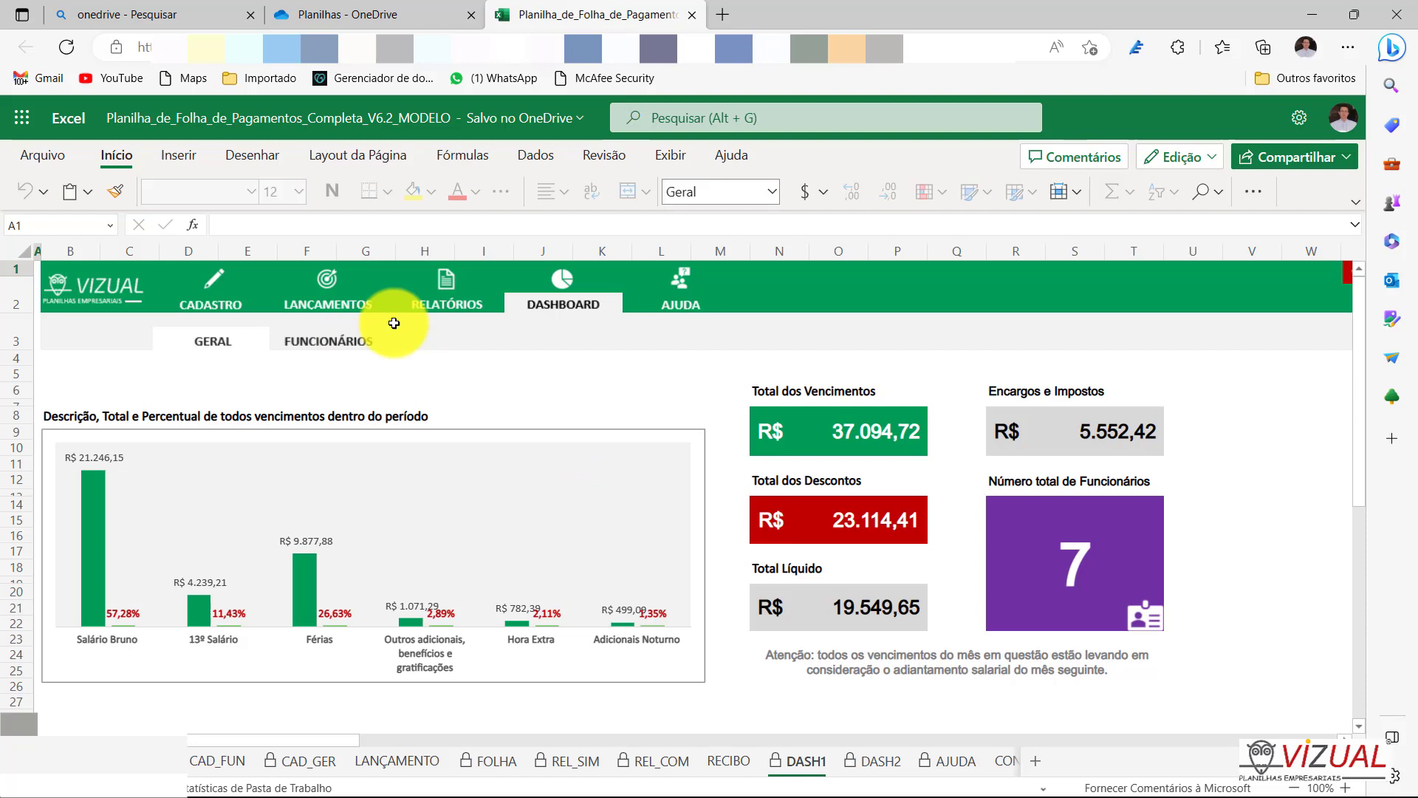
click(448, 290)
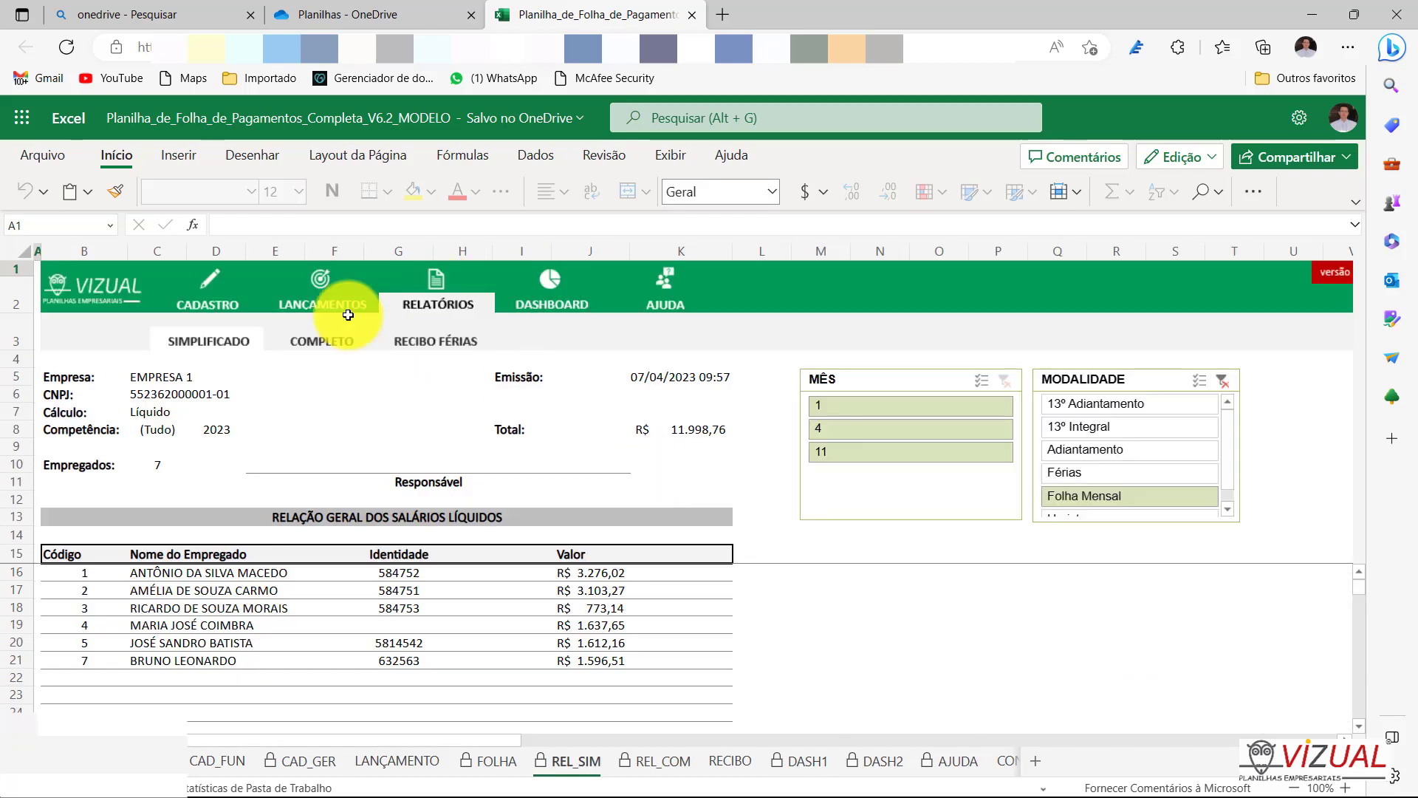
click(323, 300)
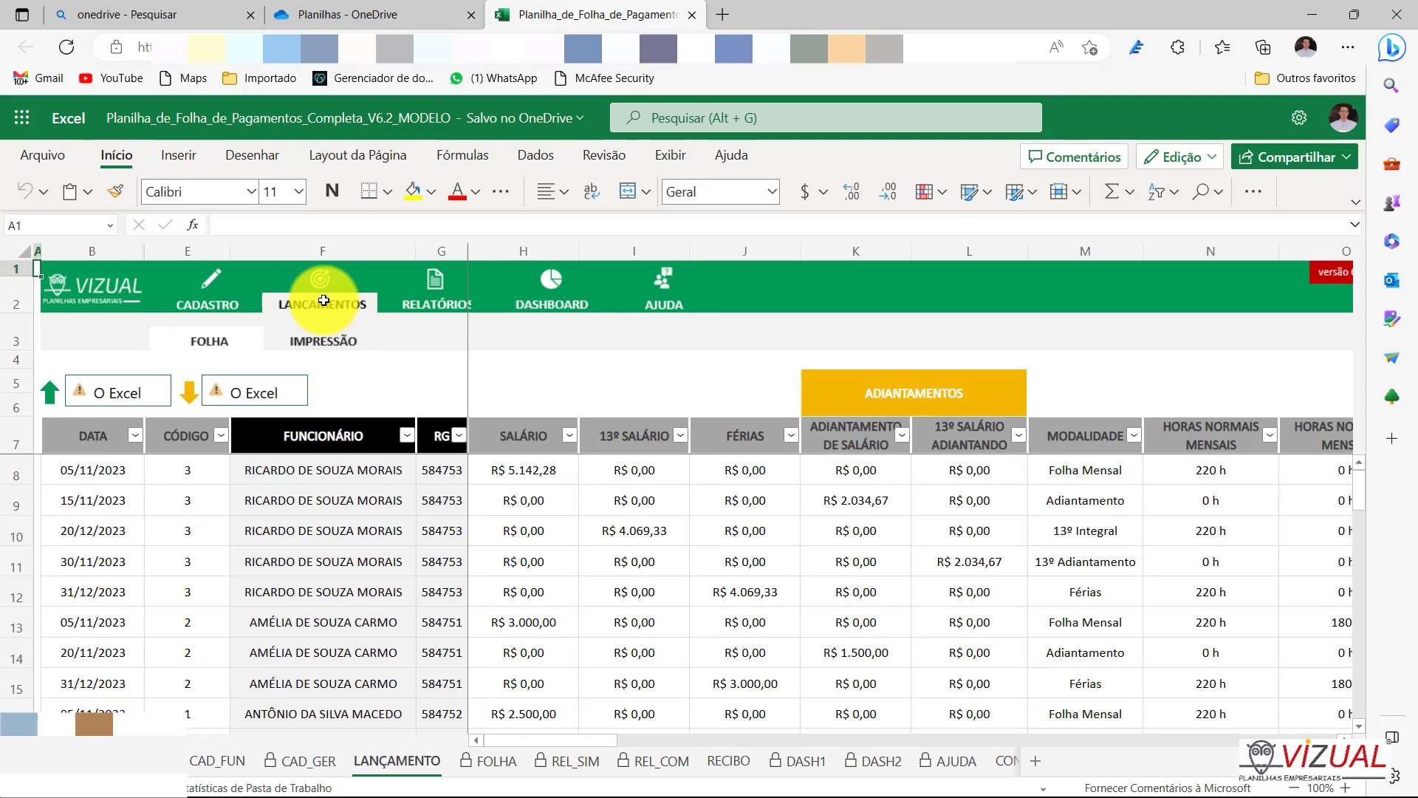
click(198, 286)
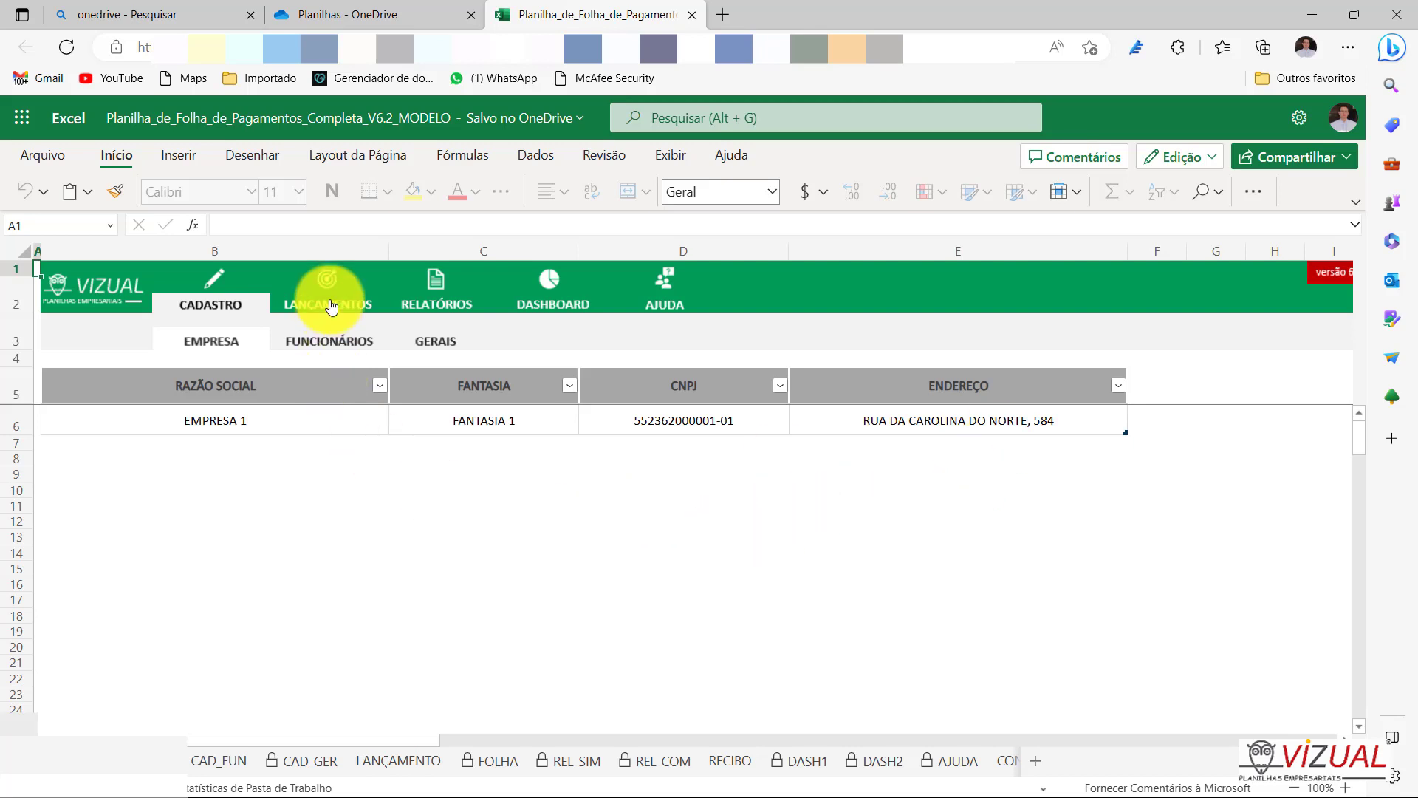
click(331, 344)
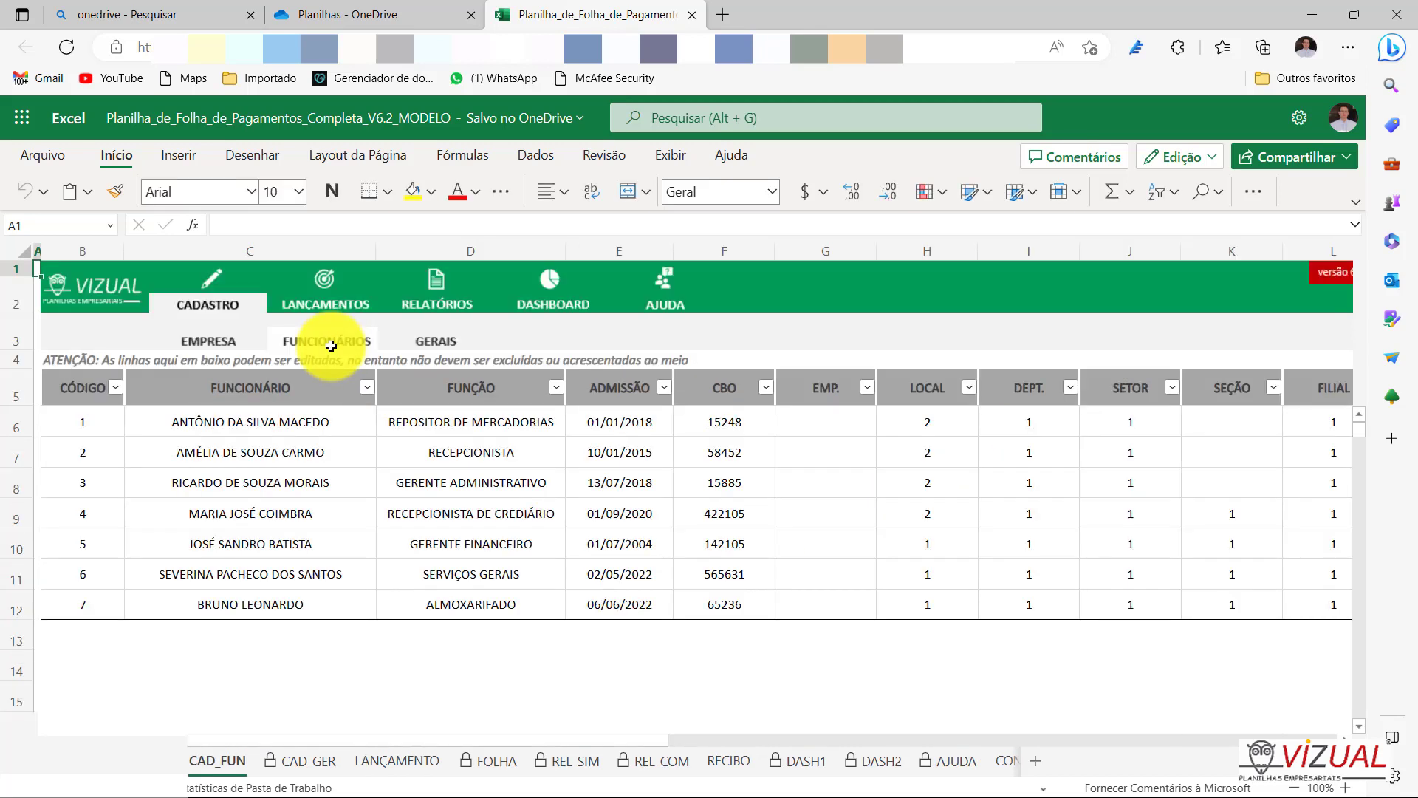
click(429, 347)
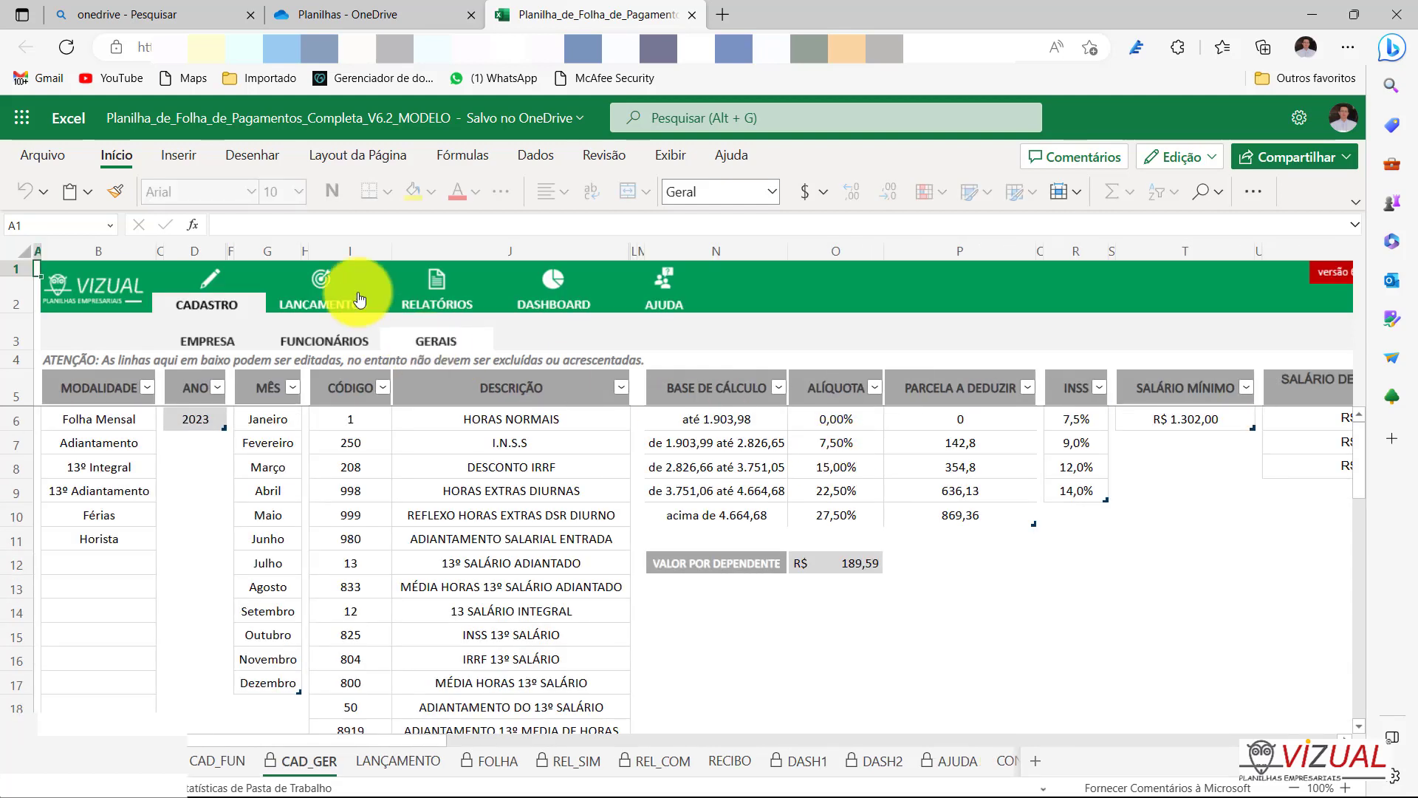
click(325, 289)
click(331, 352)
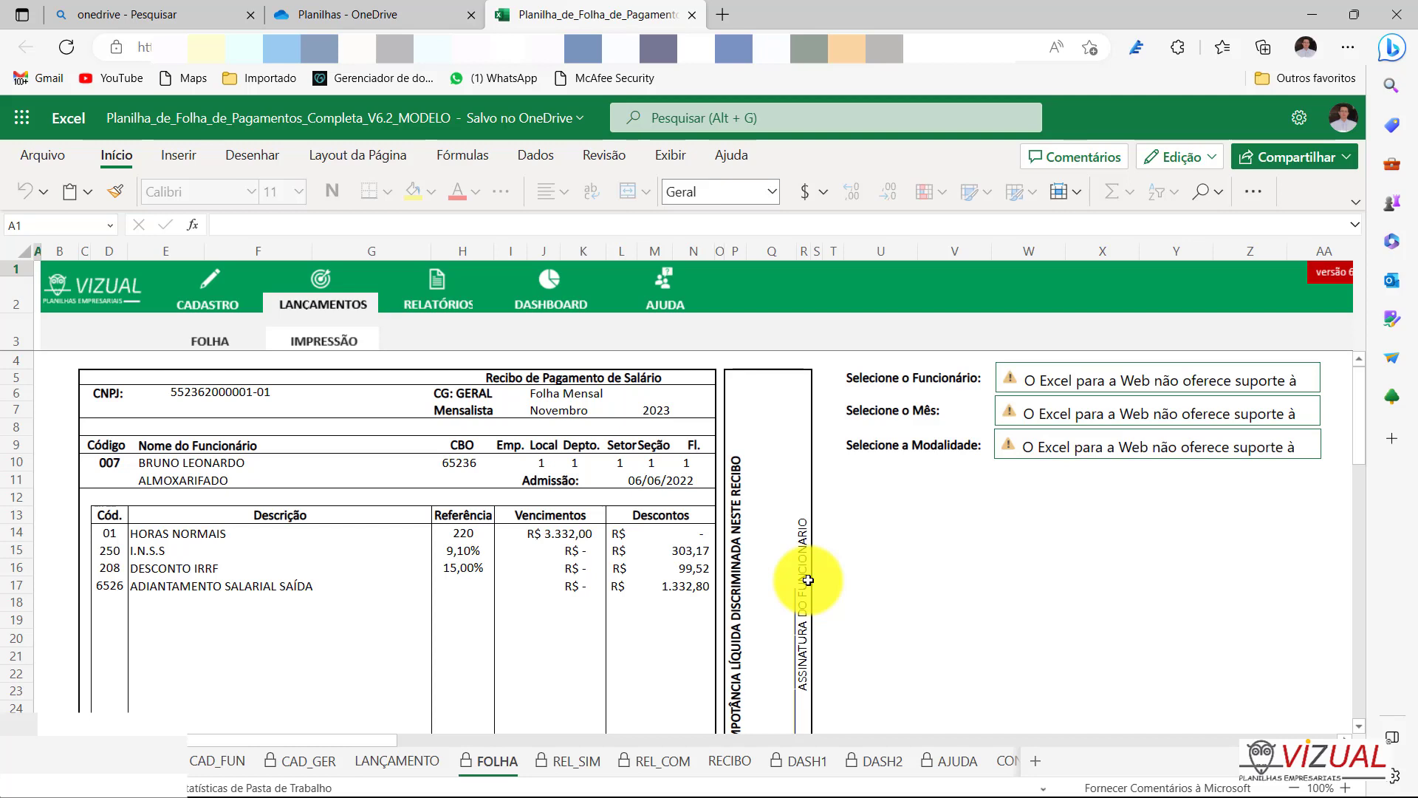
Close the online MODELO workbook and minimize the browser to return to the desktop.
click(693, 15)
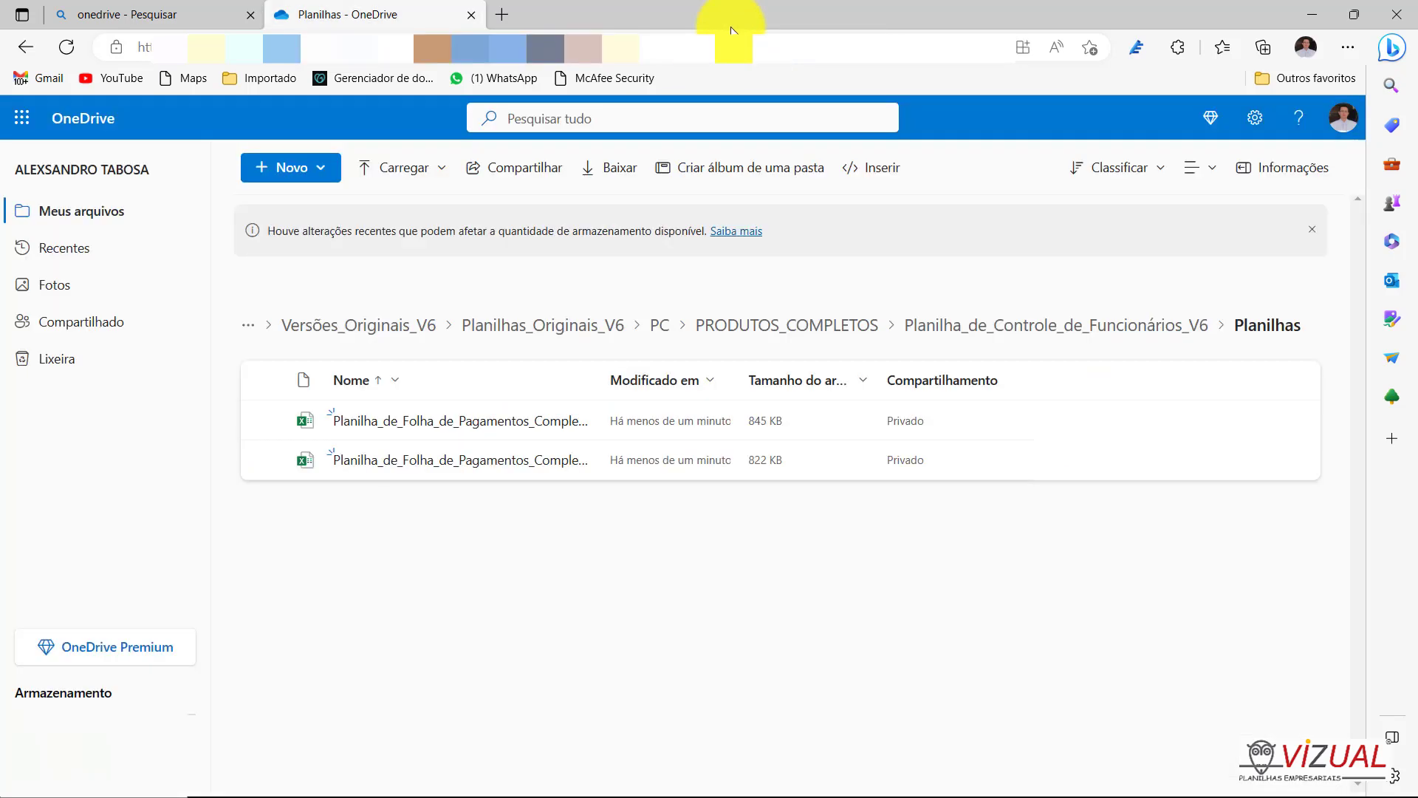
click(1301, 18)
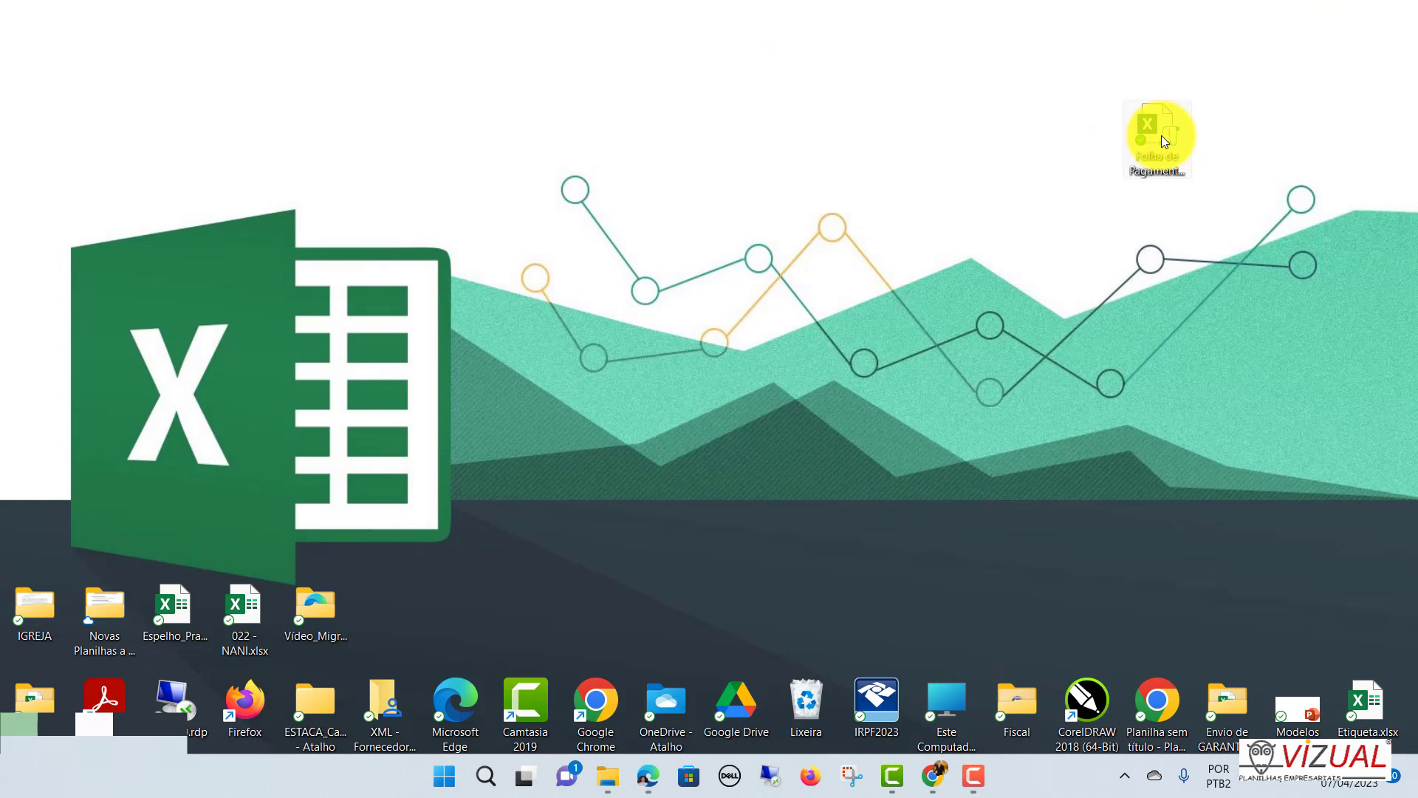
click(648, 776)
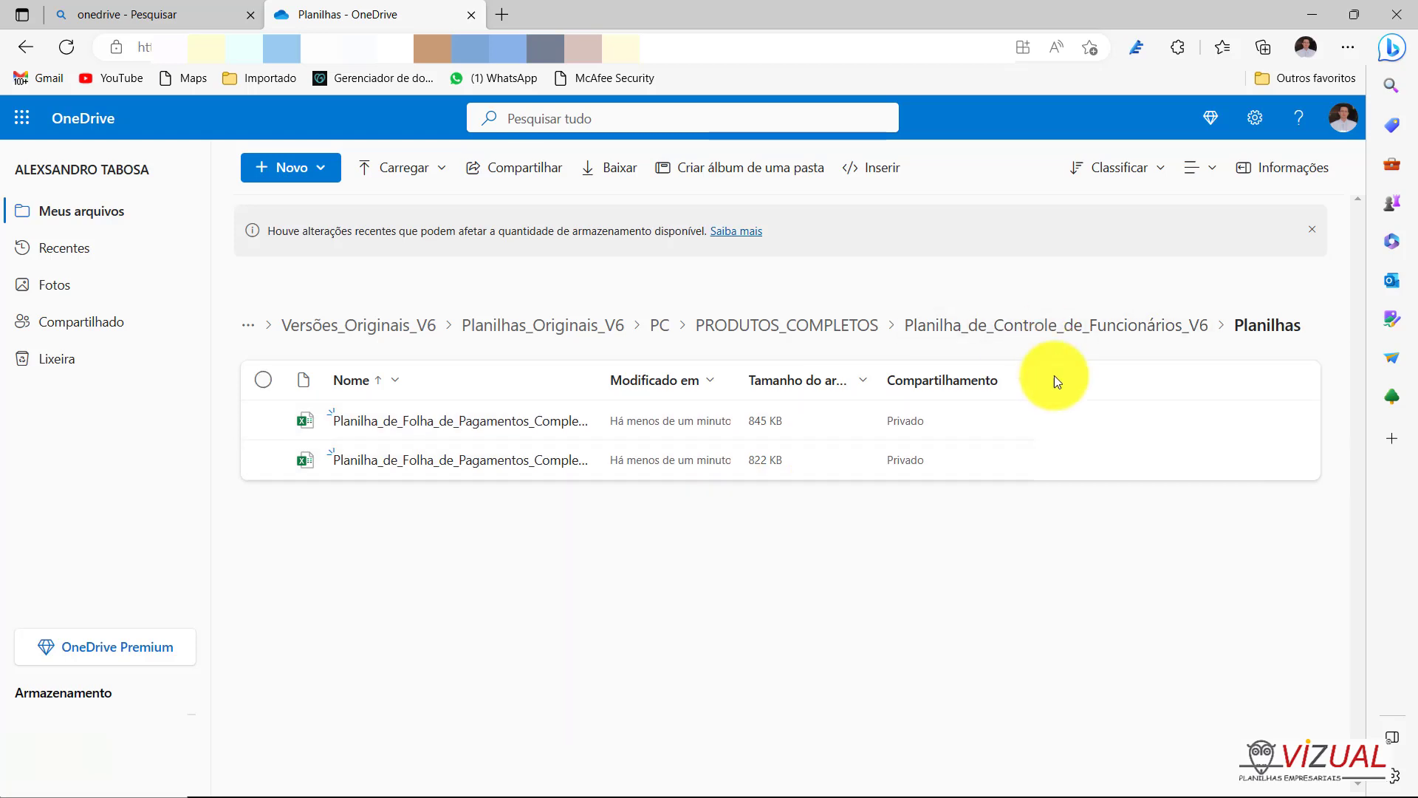
click(1314, 13)
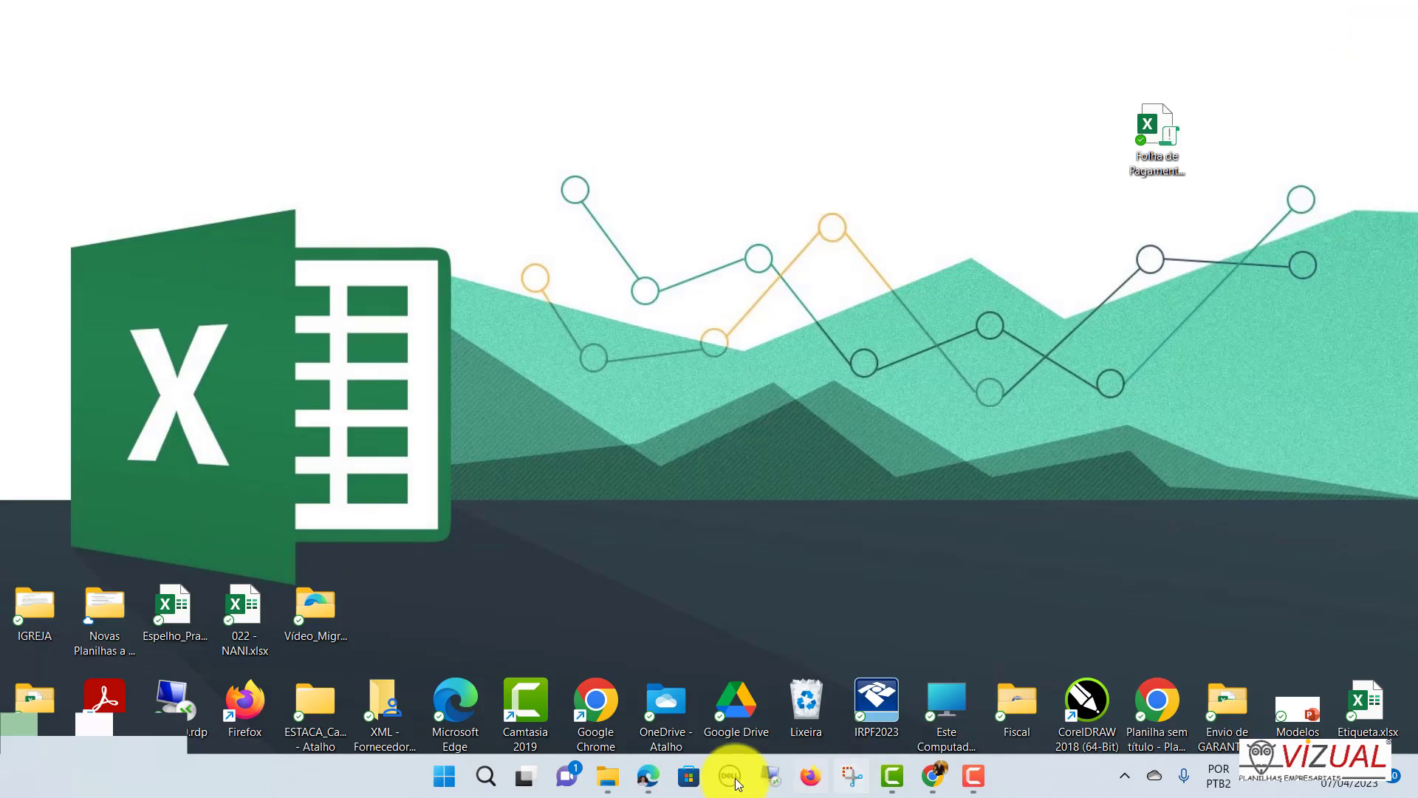
Restore the Meu Drive and OneDrive Planilhas windows side by side and show the details of the OneDrive MODELO file.
mouse_move(600, 784)
click(624, 708)
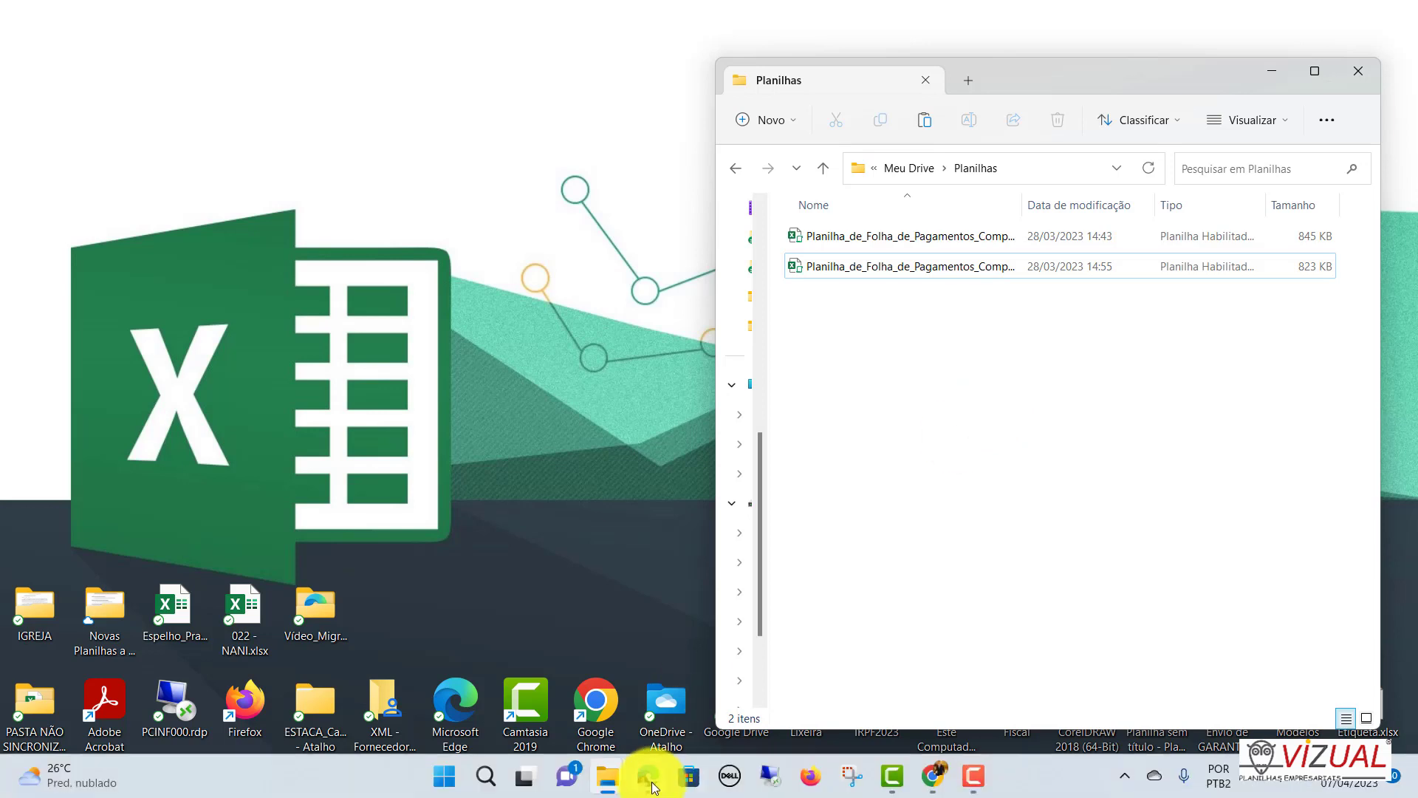
mouse_move(607, 783)
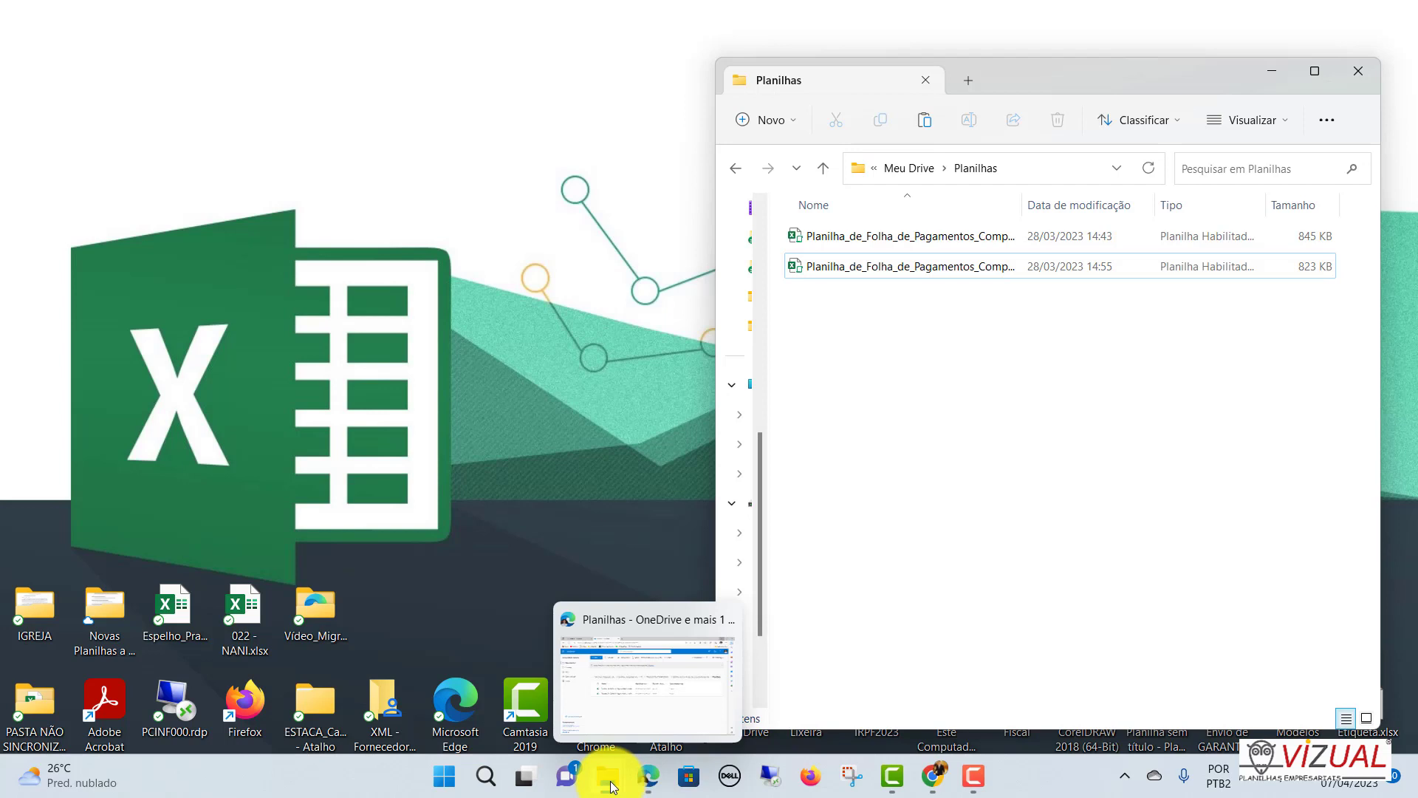
click(495, 683)
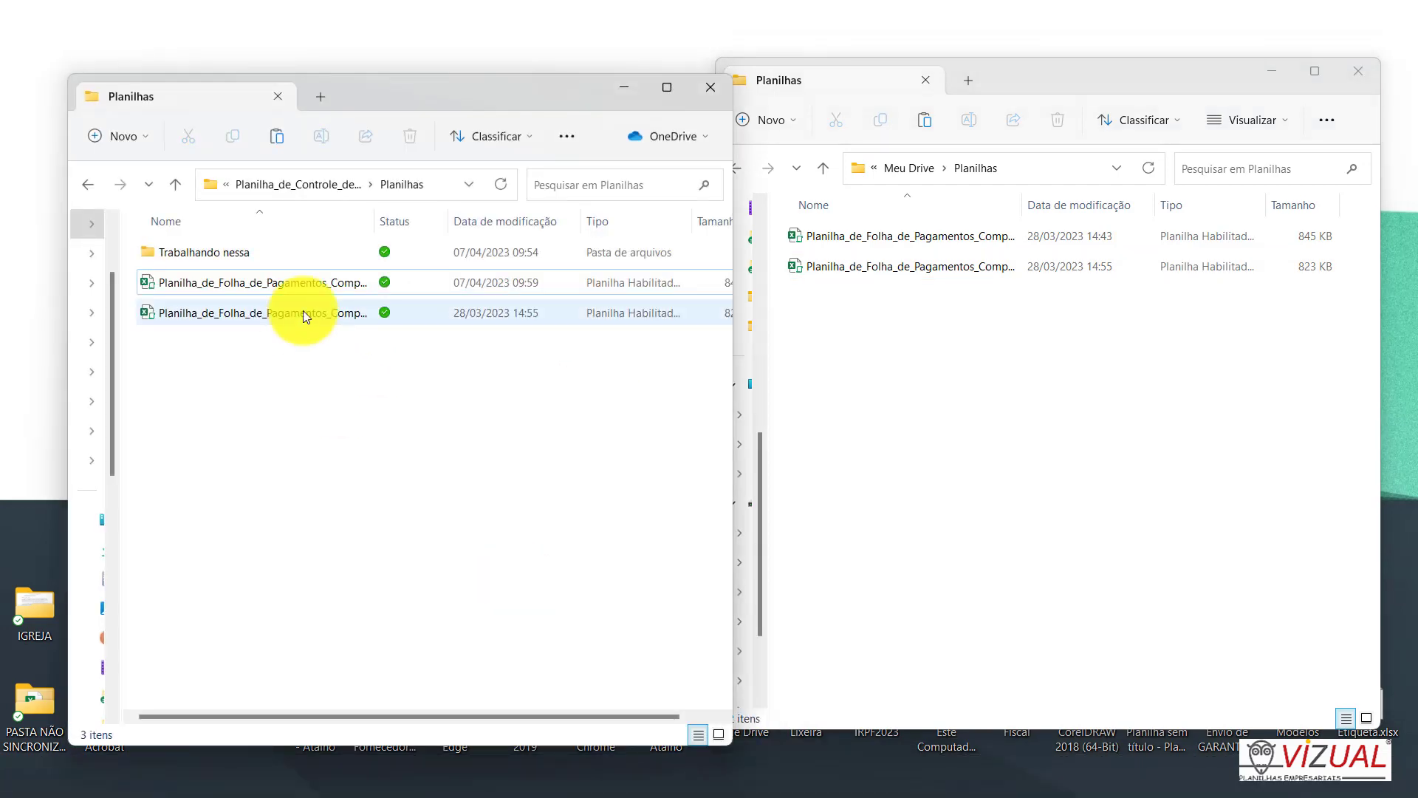
drag(419, 104, 376, 65)
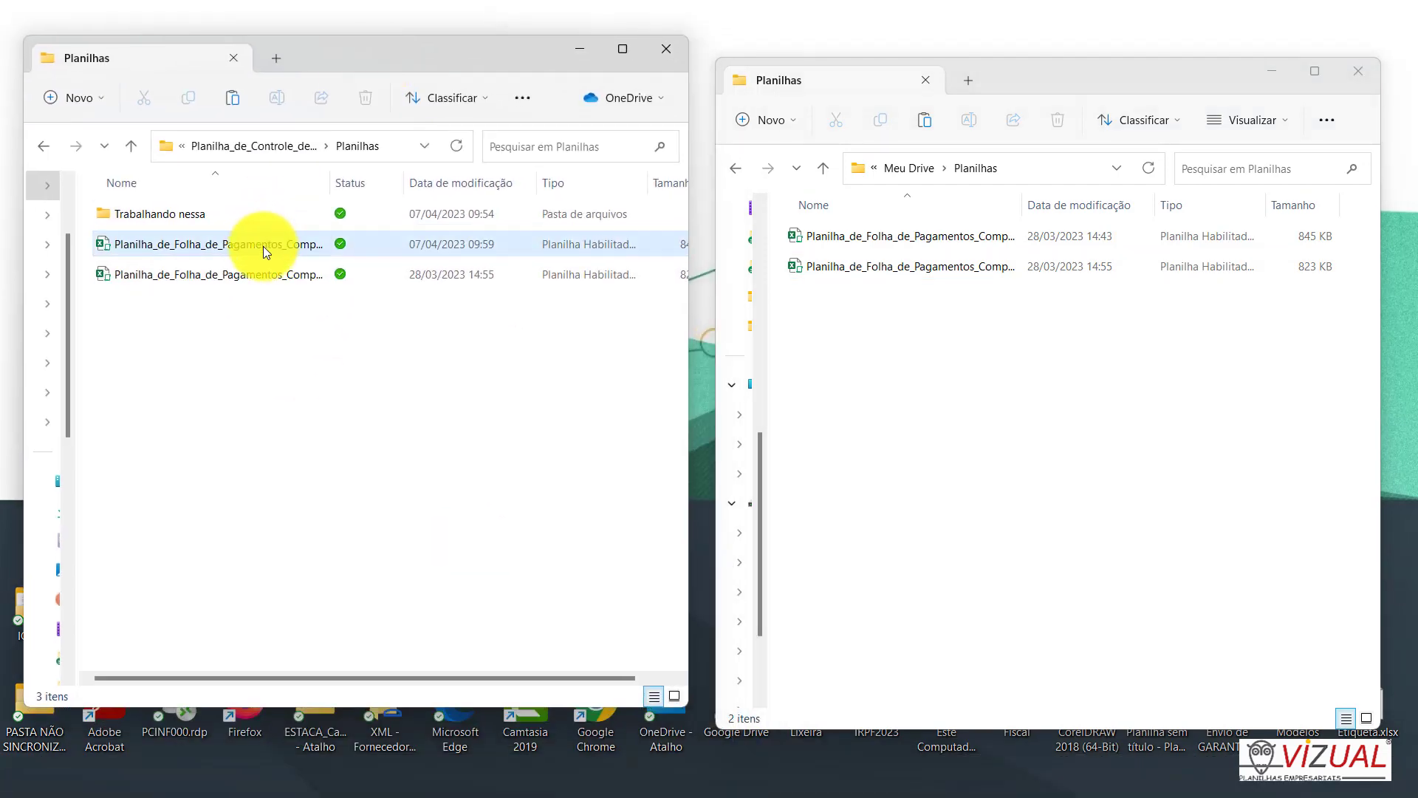
mouse_move(263, 243)
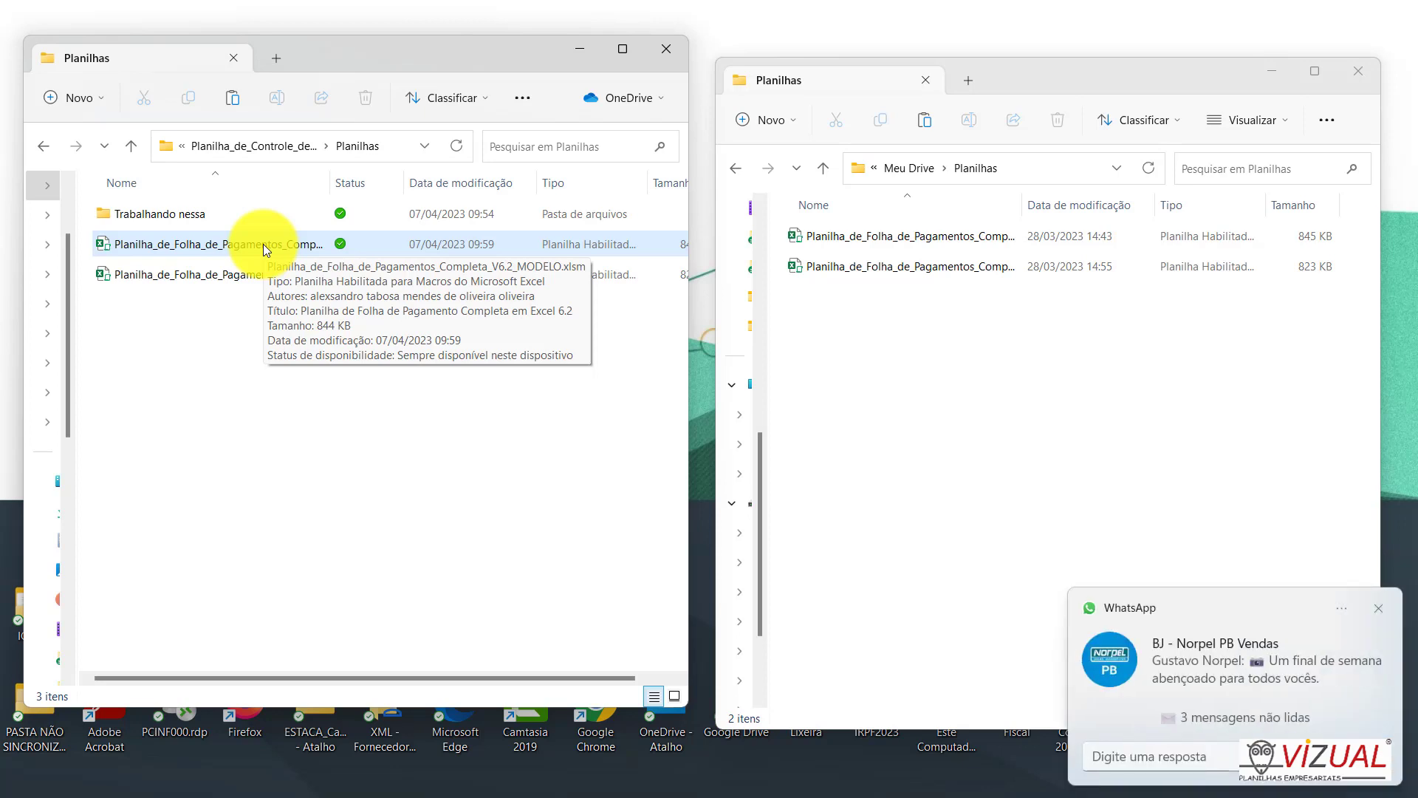
Minimize the Meu Drive Planilhas window and dismiss the WhatsApp notifications.
click(1380, 608)
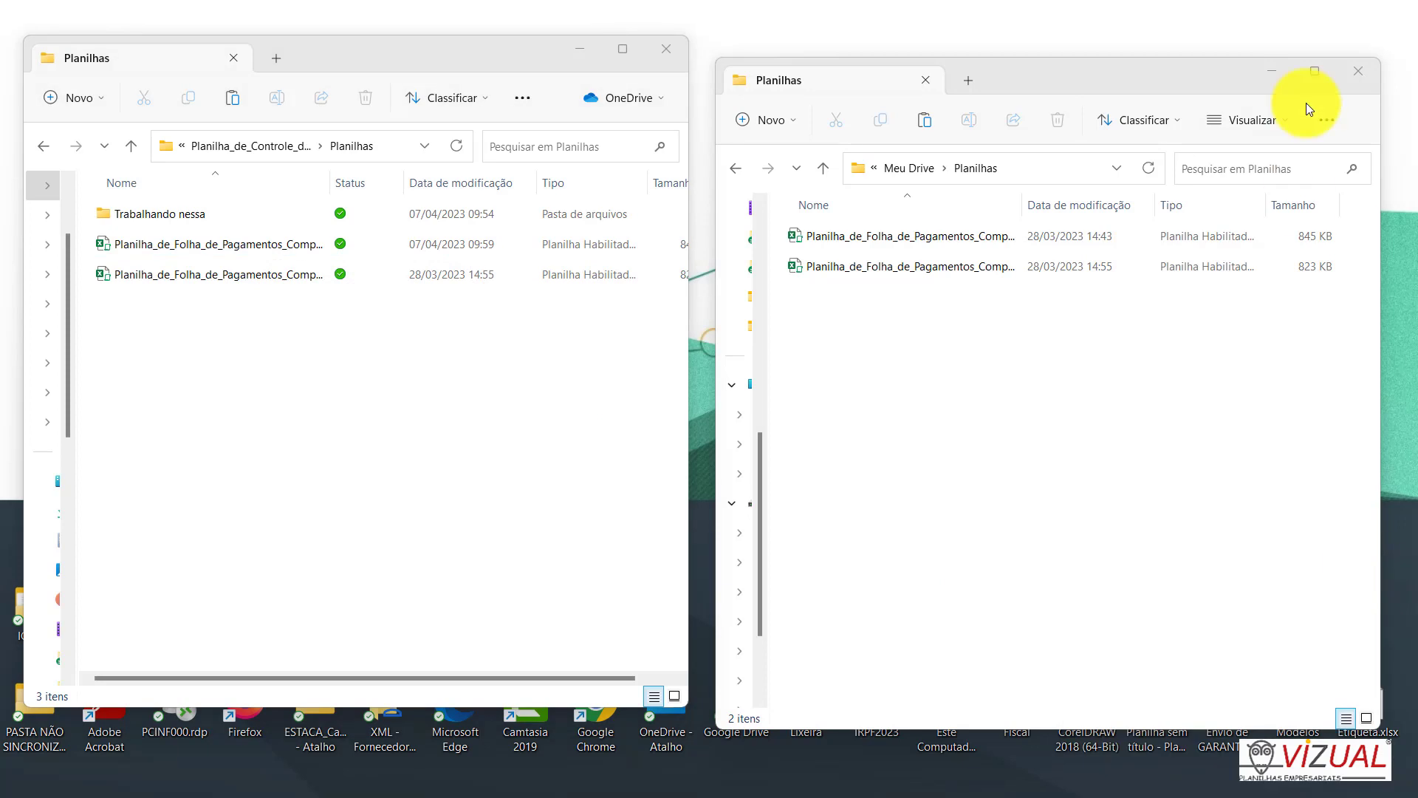
click(1271, 72)
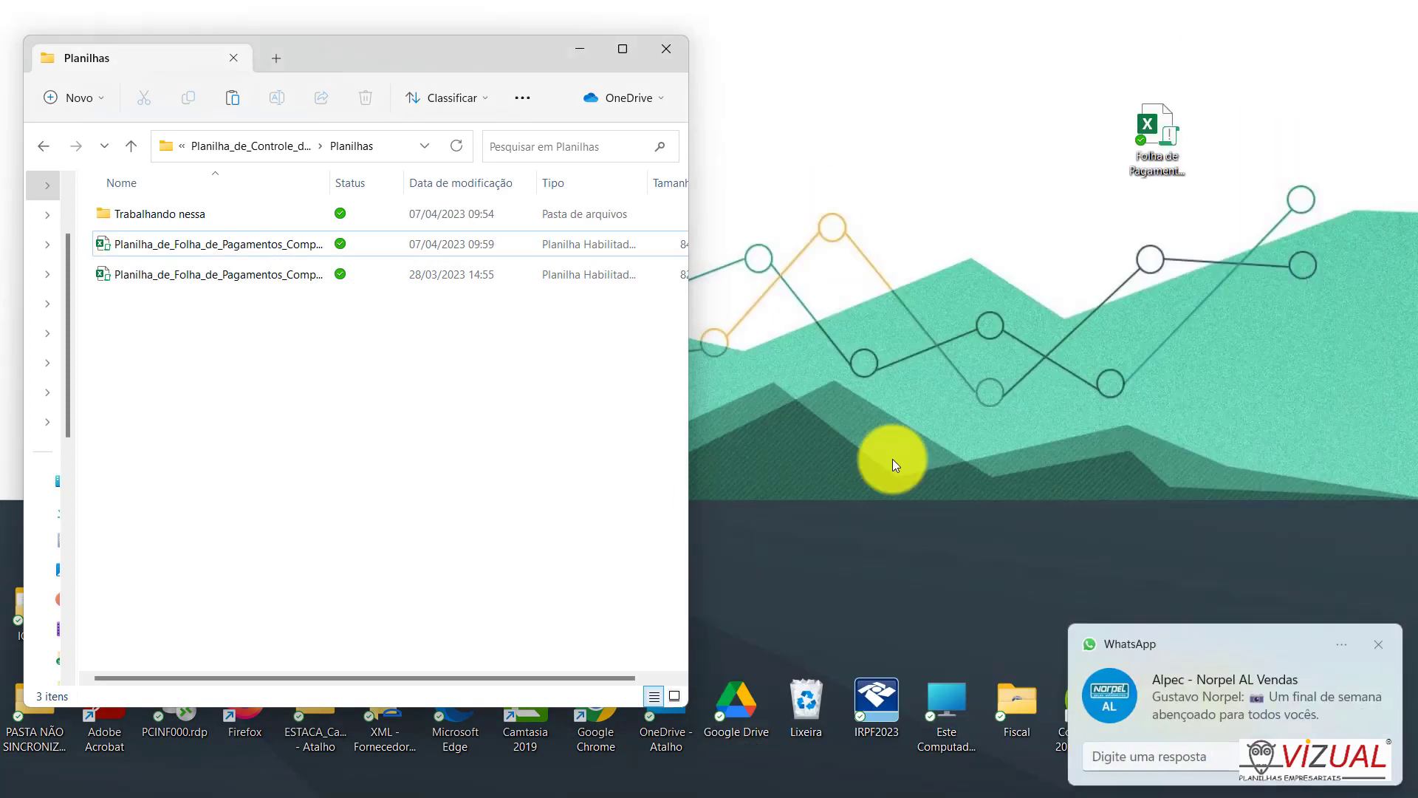
click(1378, 644)
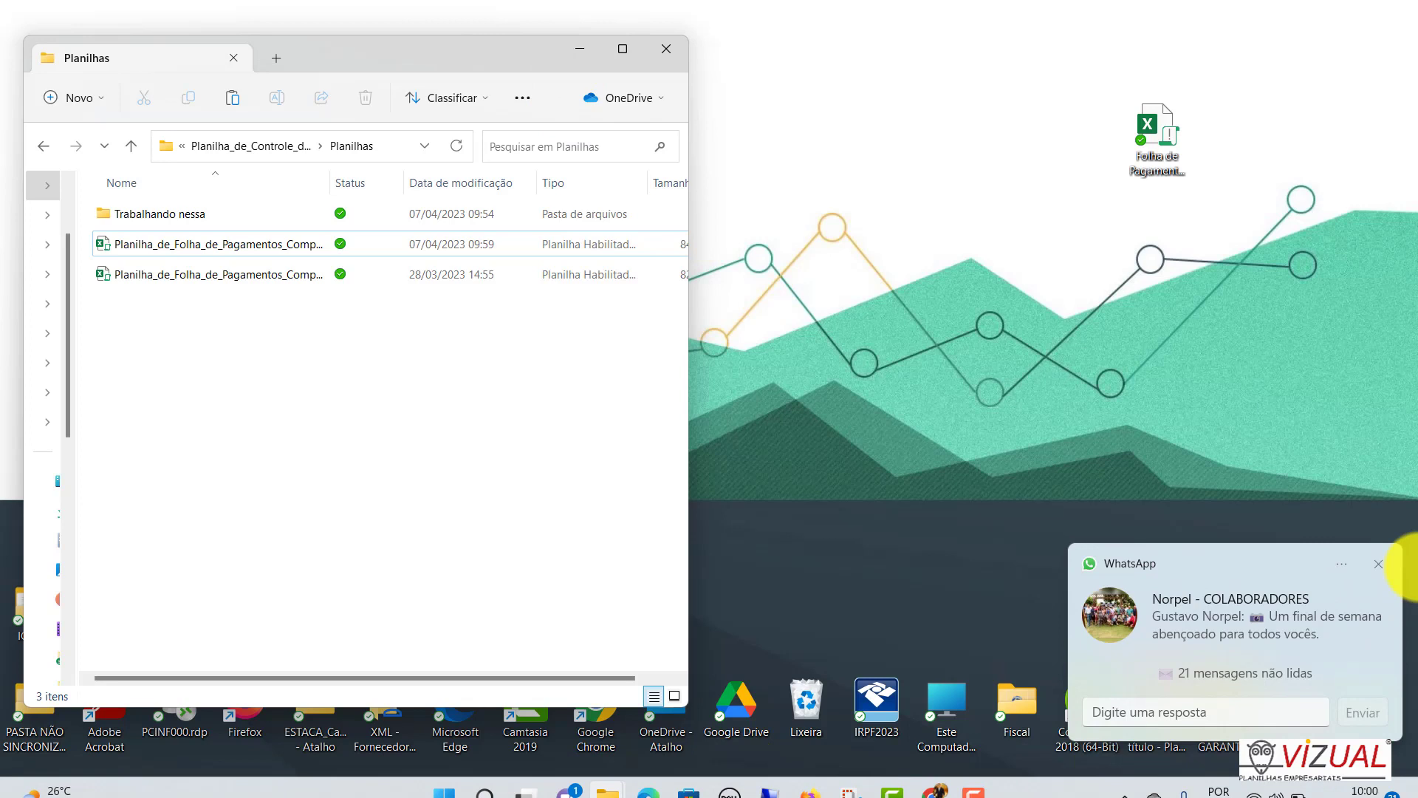
click(1378, 608)
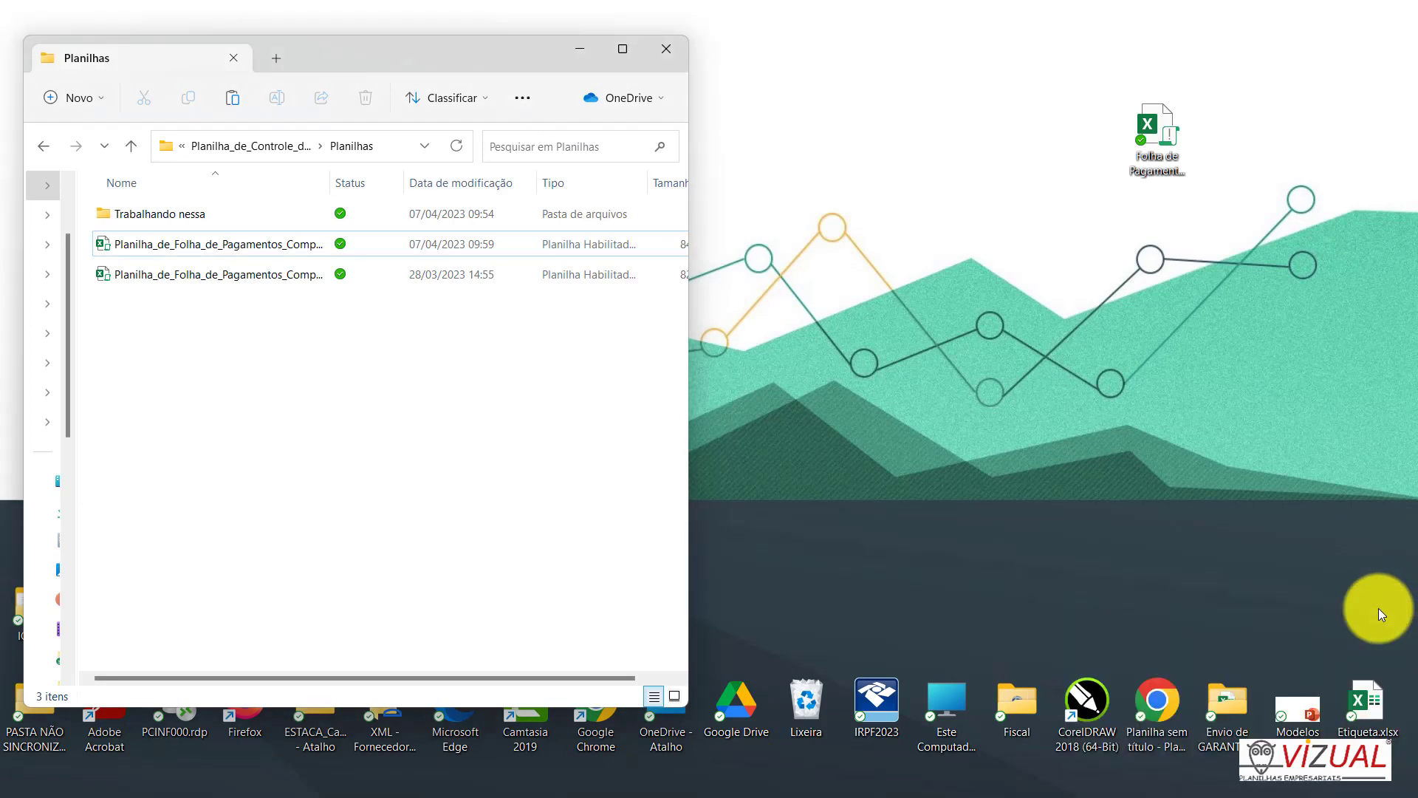